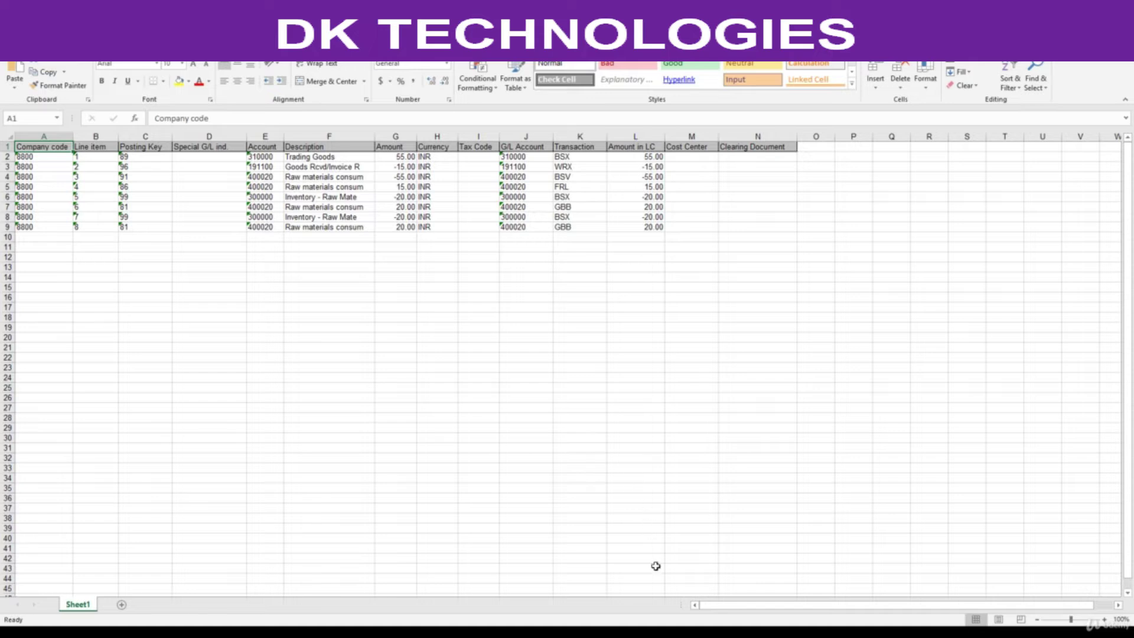
Hide the gridlines on Sheet1 of the SC ENTRY workbook.
mouse_move(623, 632)
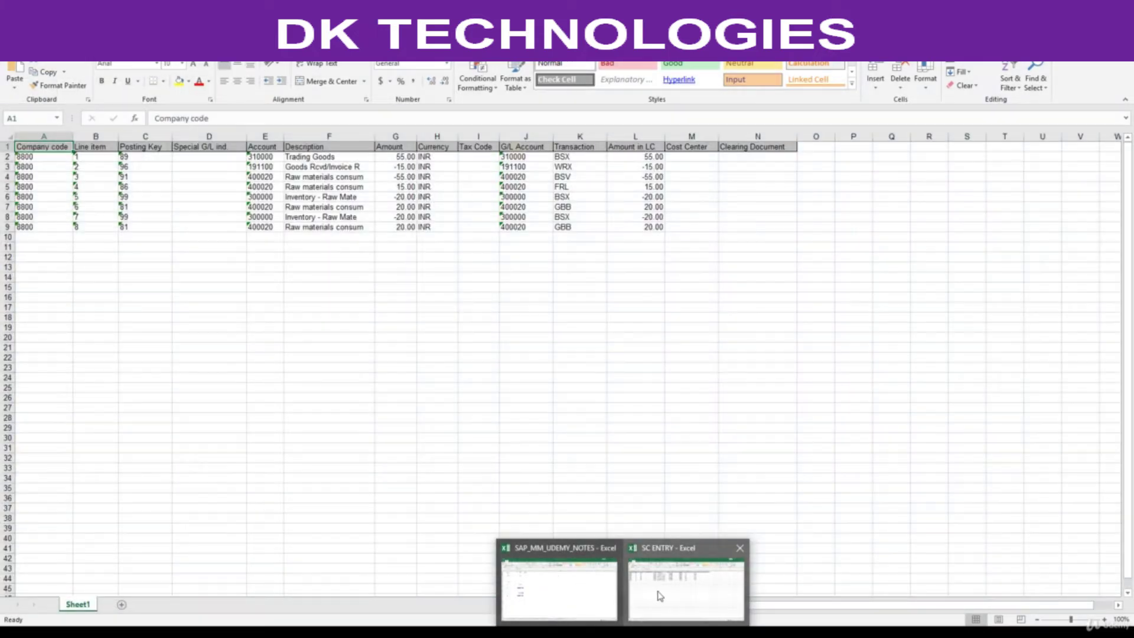
click(660, 595)
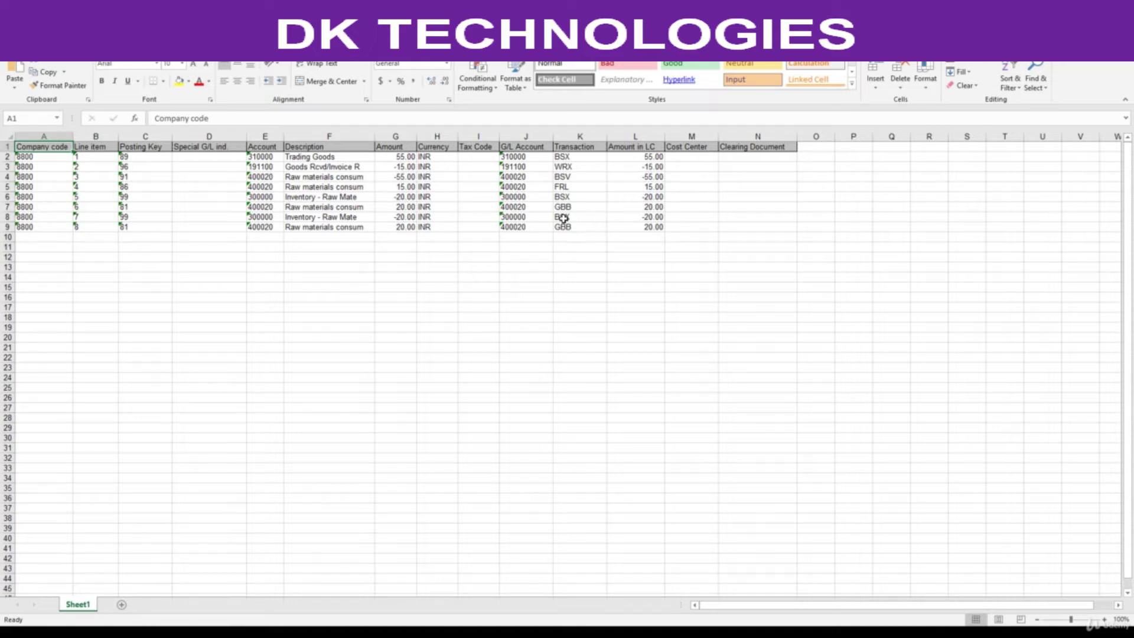
click(150, 308)
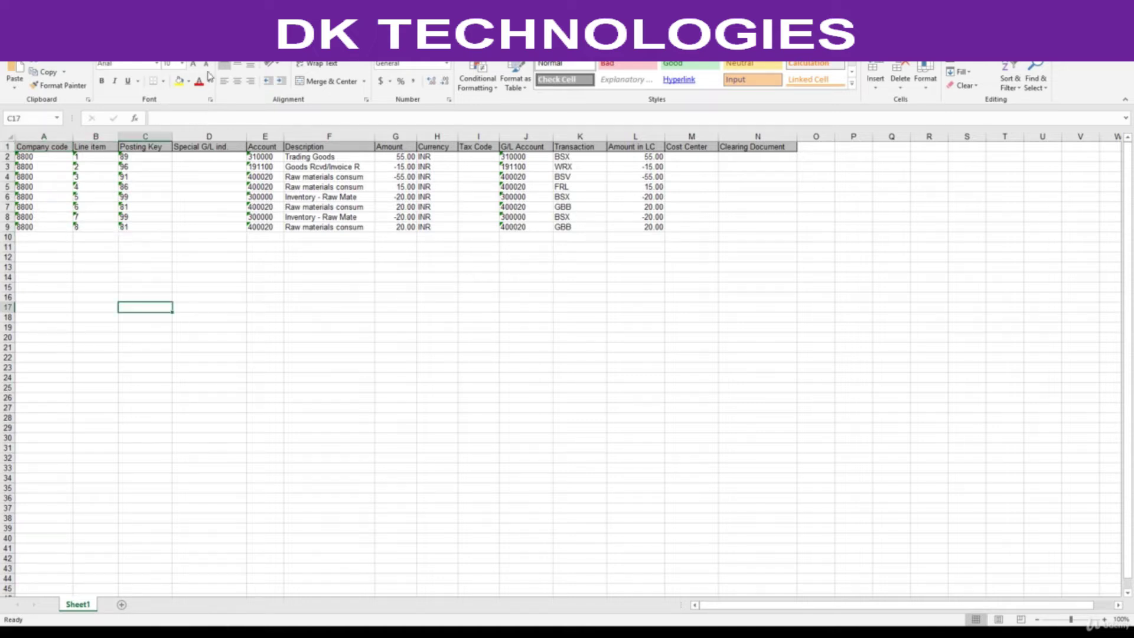
click(251, 47)
click(129, 81)
click(188, 301)
click(579, 468)
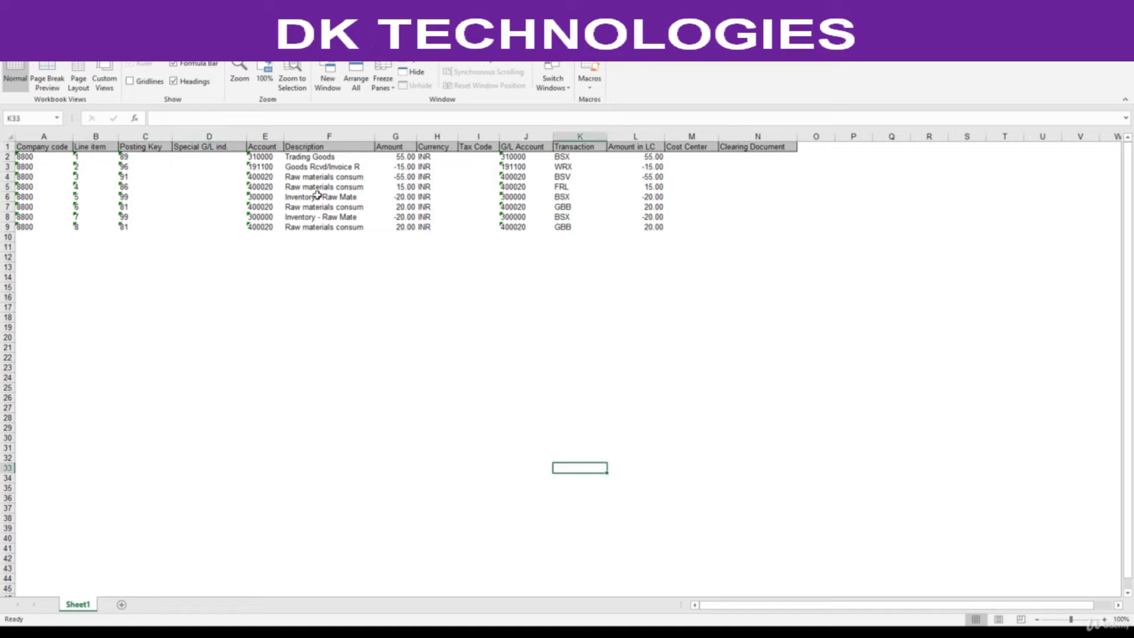
Enter the column headings LIAB in cell D17 and ASSETS in cell G17.
click(241, 304)
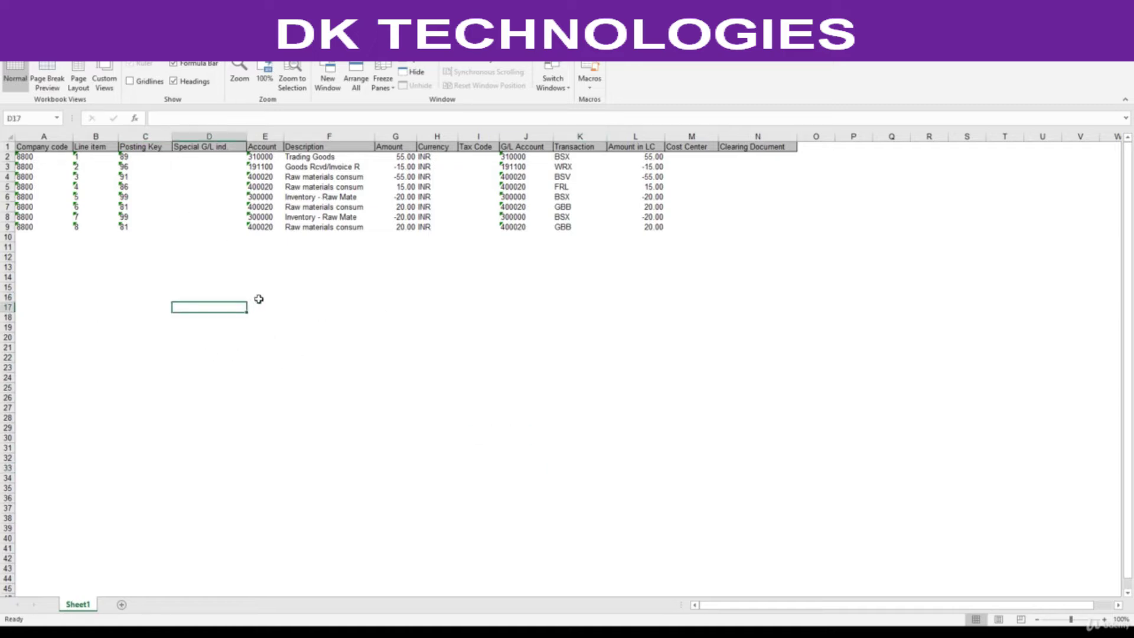
text(LiAB)
key(Tab)
key(Tab)
key(Tab)
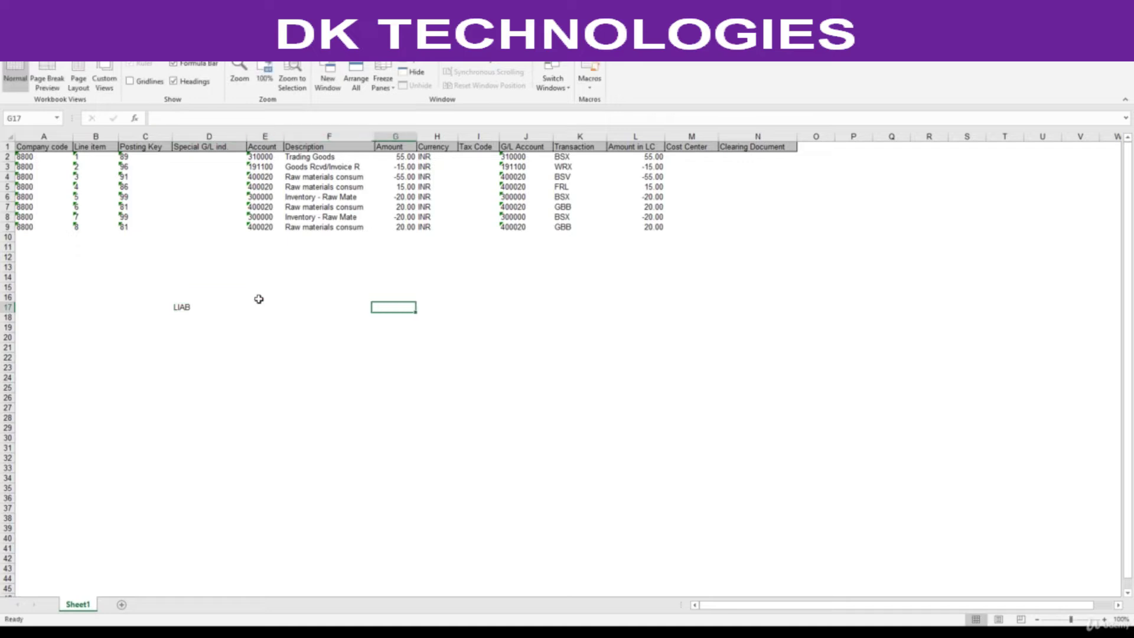
text(ASSETS)
key(Return)
Add the title BALANCE SHEET in cell E14 above the LIAB and ASSETS headings.
key(Up)
key(Up)
key(Up)
key(Up)
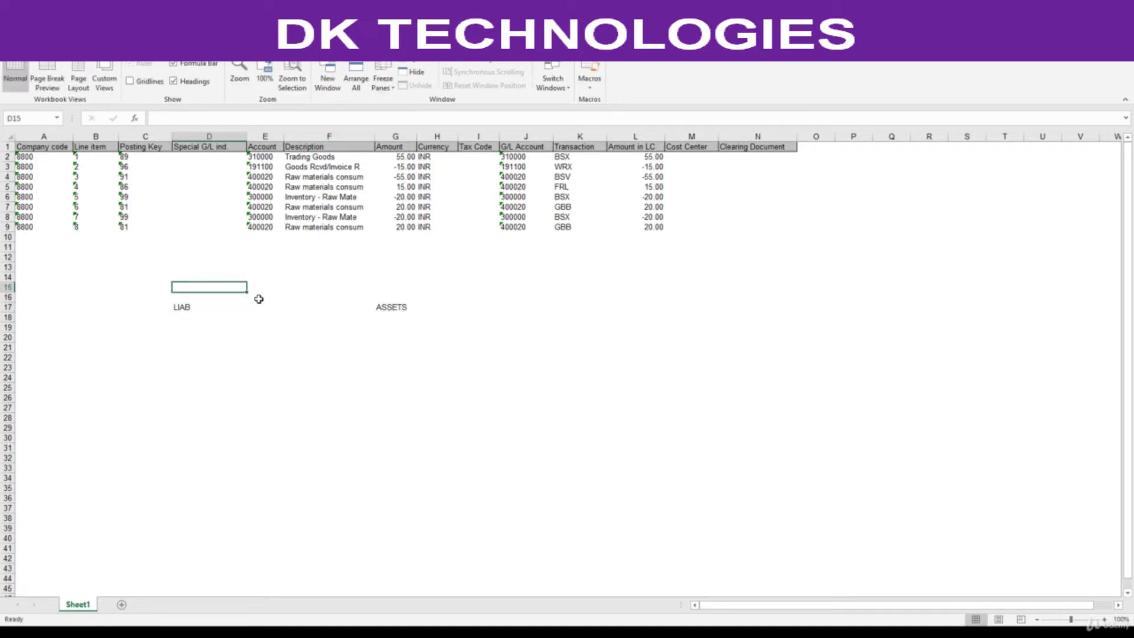
key(Right)
text(BA)
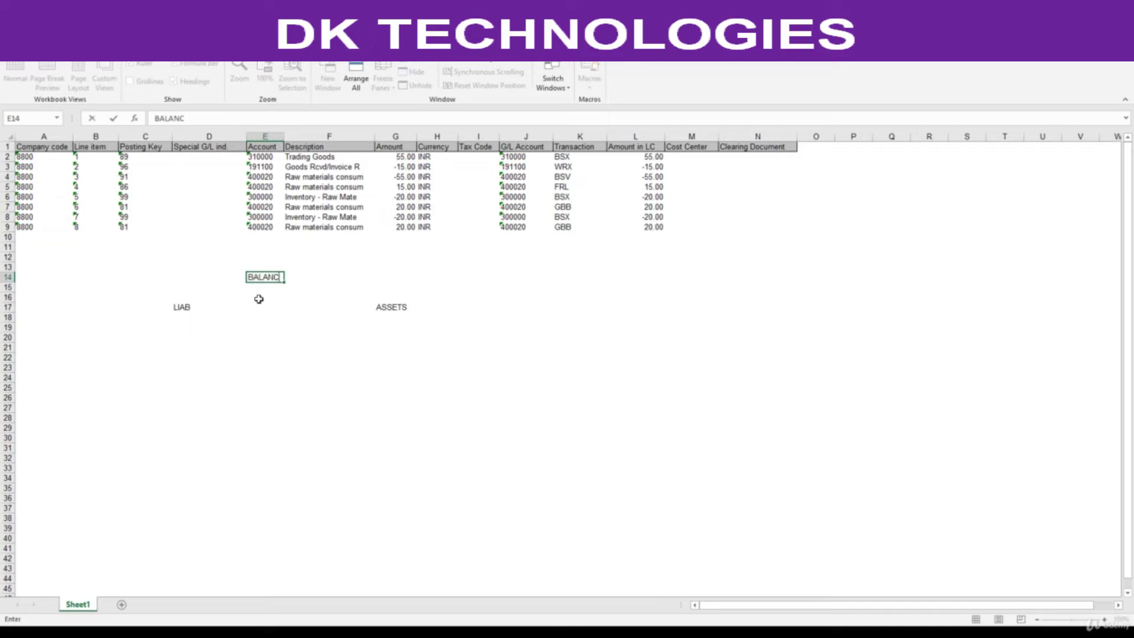
key(Return)
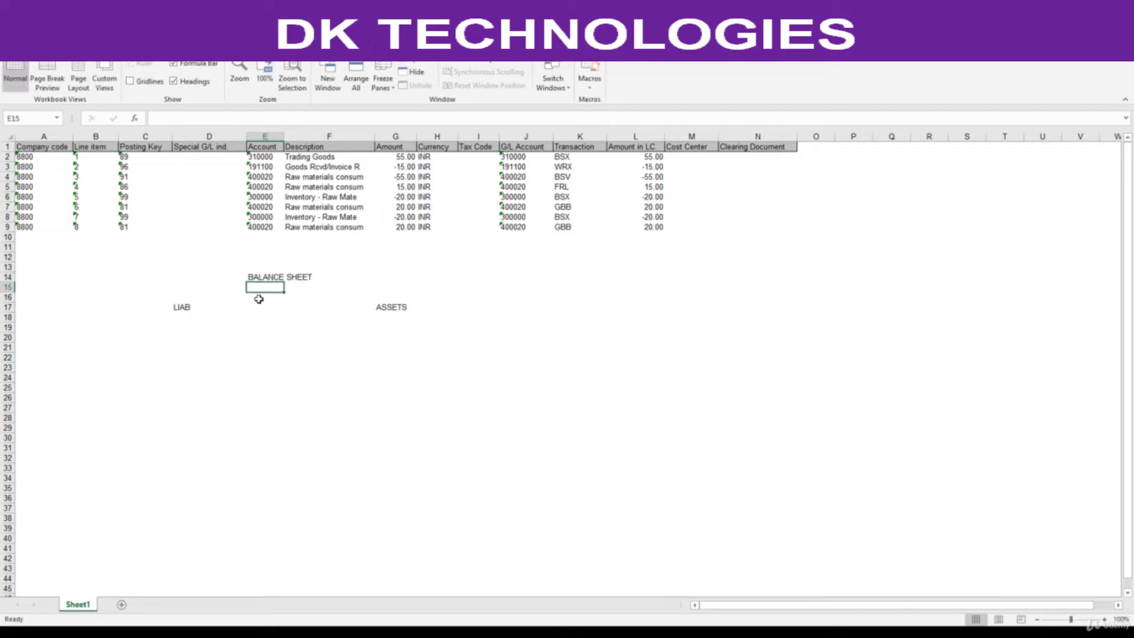
Enter the labels COMPONENT 1 in cell F21 and COMPONENT 2 in cell F22.
click(188, 308)
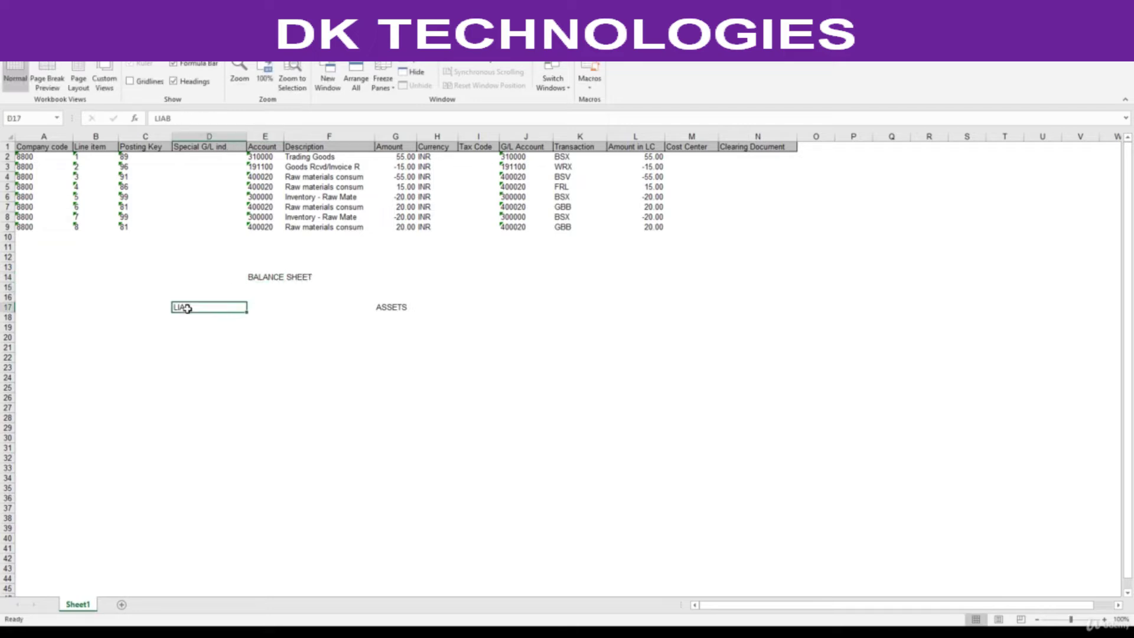
click(394, 310)
click(331, 348)
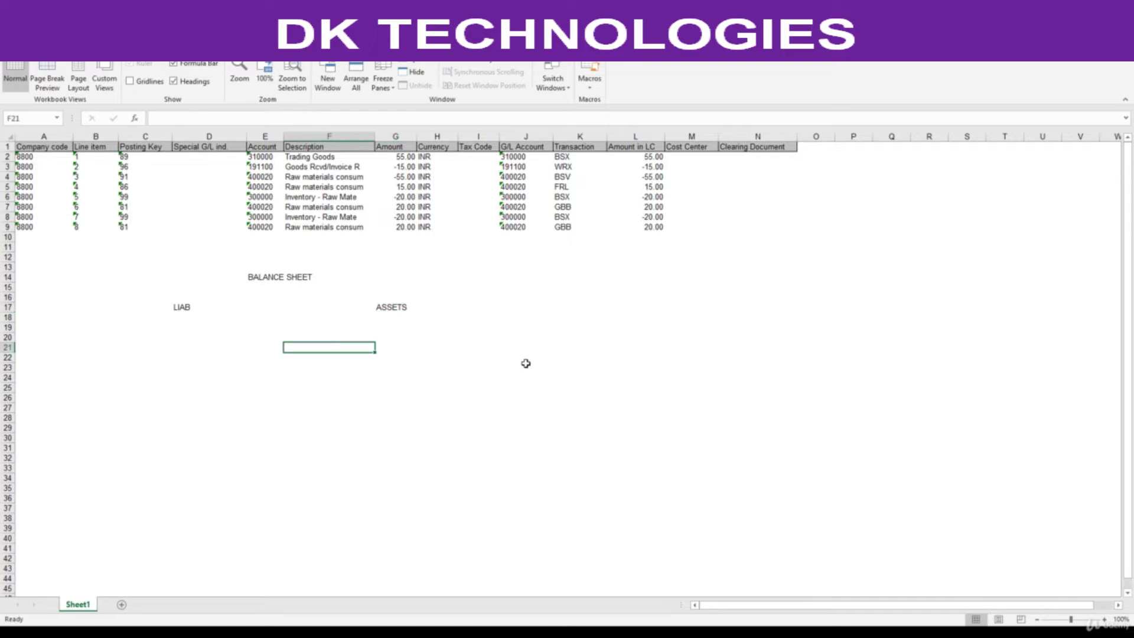
text(COMPON)
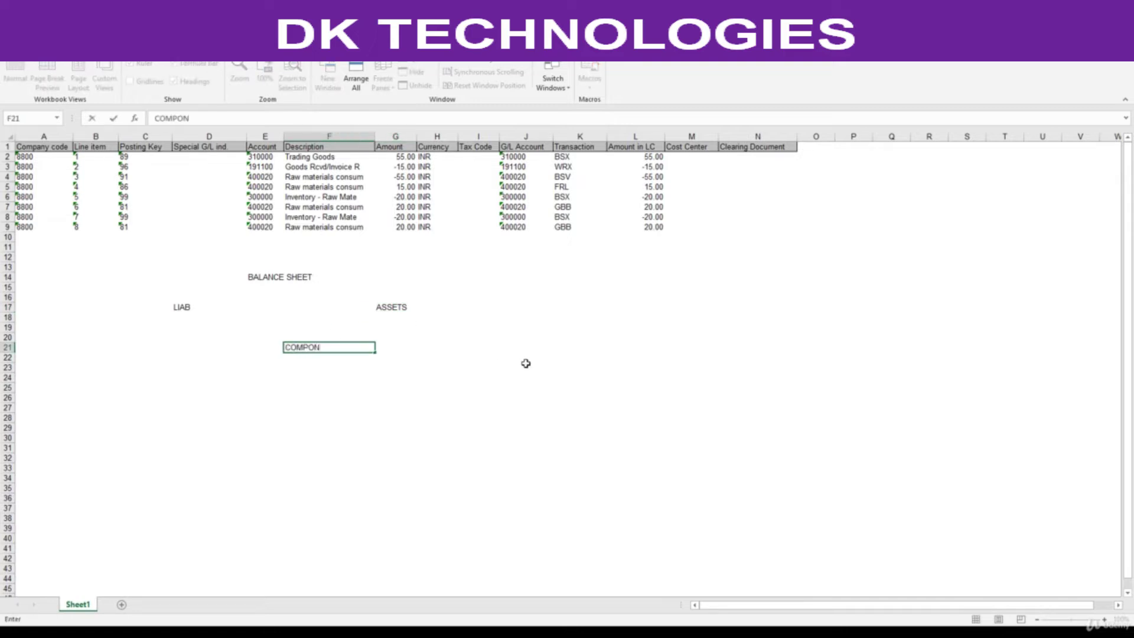
text(ENT 1)
key(Return)
text(COMPONENT )
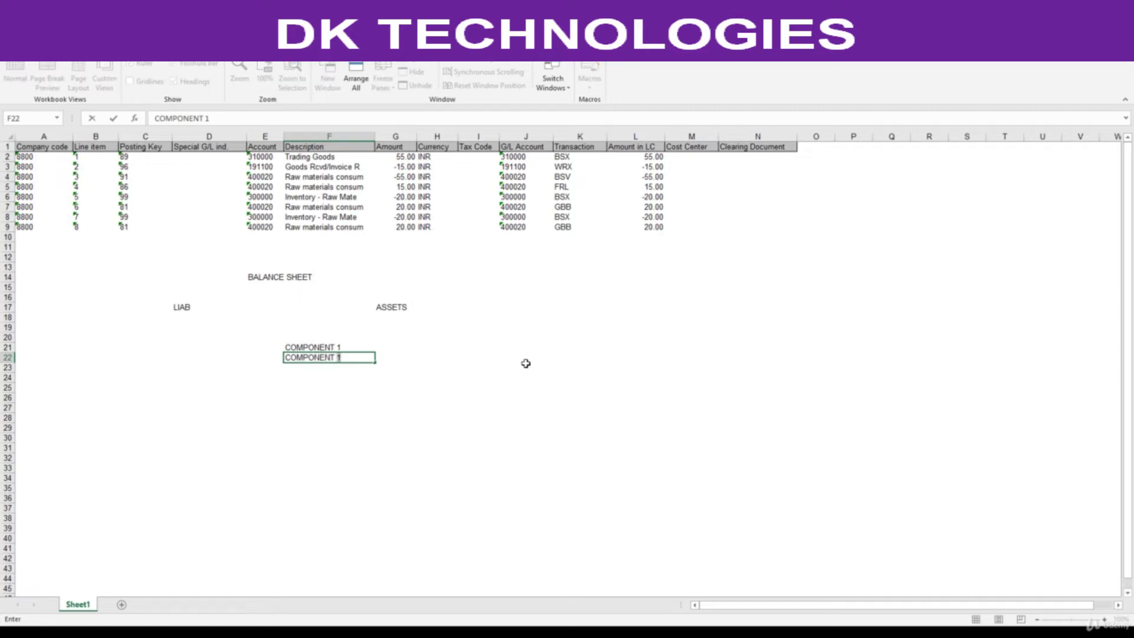
text(2)
key(Return)
Enter an asset amount of 20 for each component in cells G21 and G22.
key(Up)
key(Up)
key(Right)
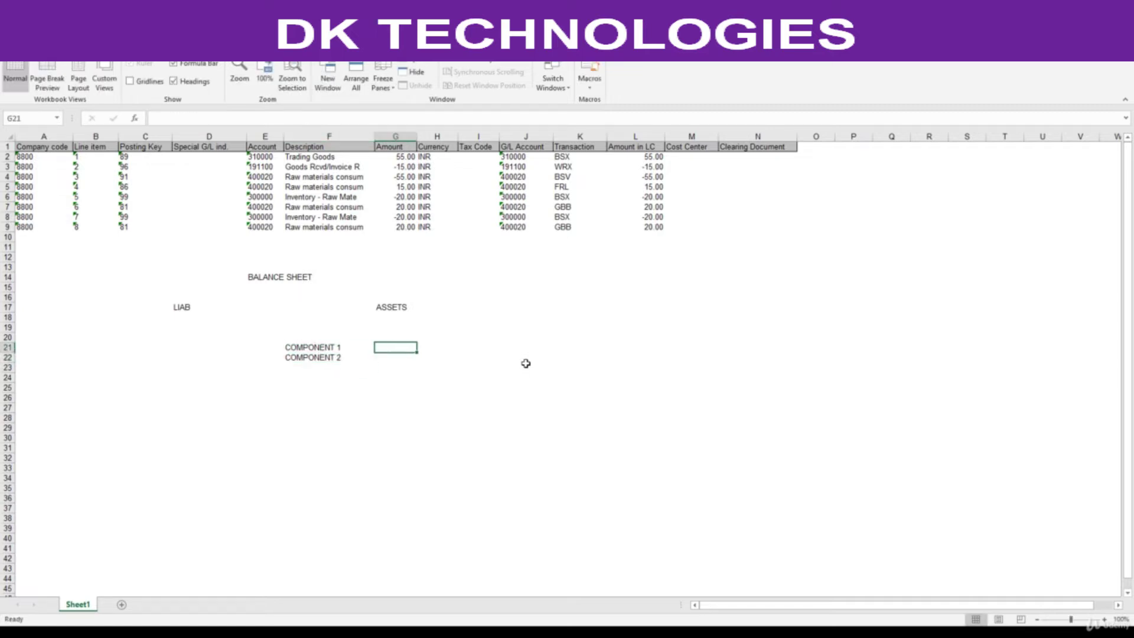
text(20)
key(Return)
text(20)
key(Return)
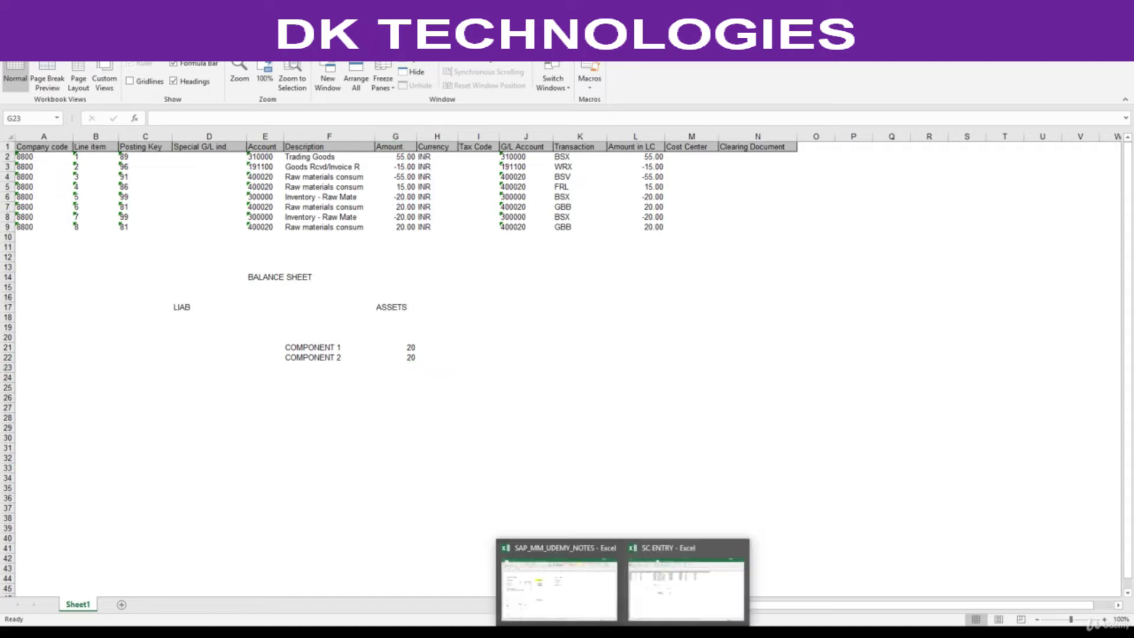
Check the component prices on the SubContracting sheet of SAP_MM_UDEMY_NOTES and return to the SC ENTRY workbook.
click(579, 597)
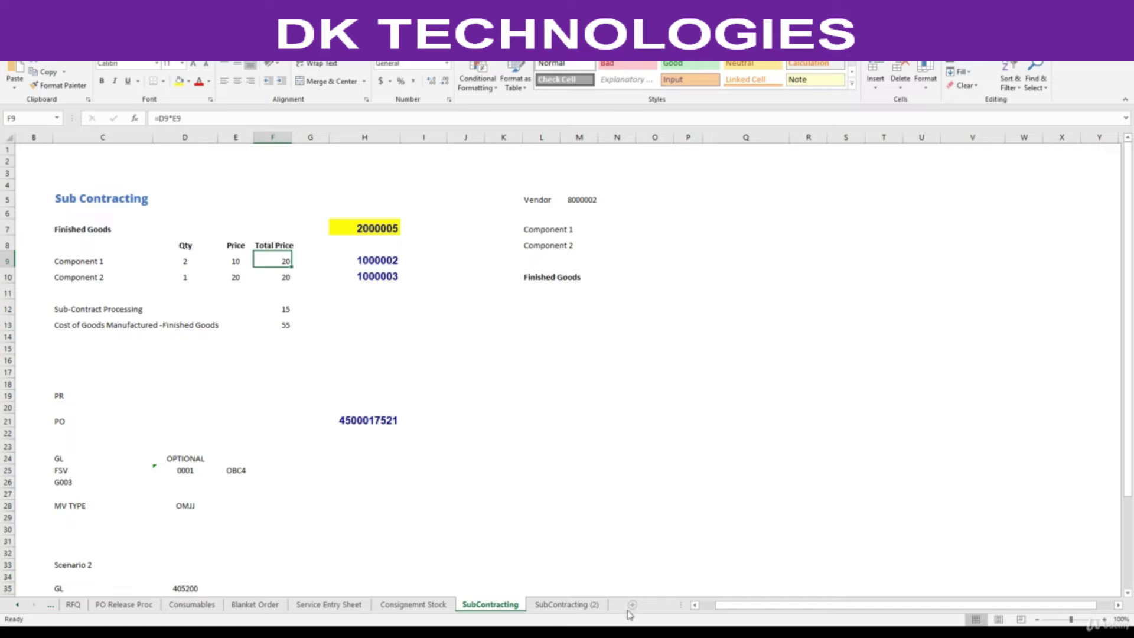
mouse_move(507, 579)
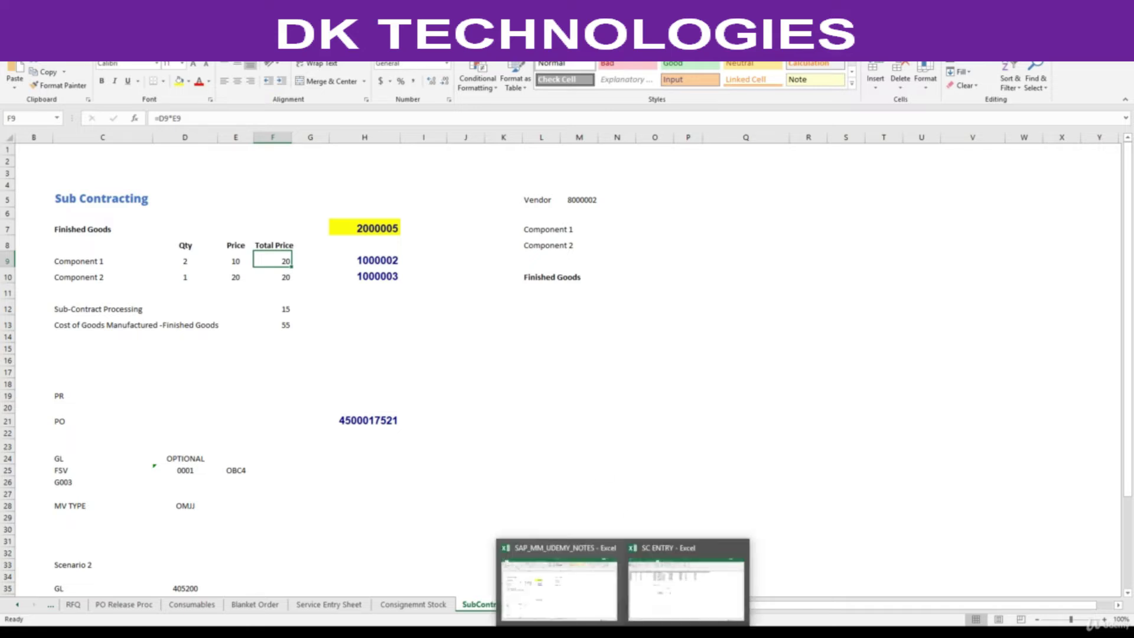
click(669, 588)
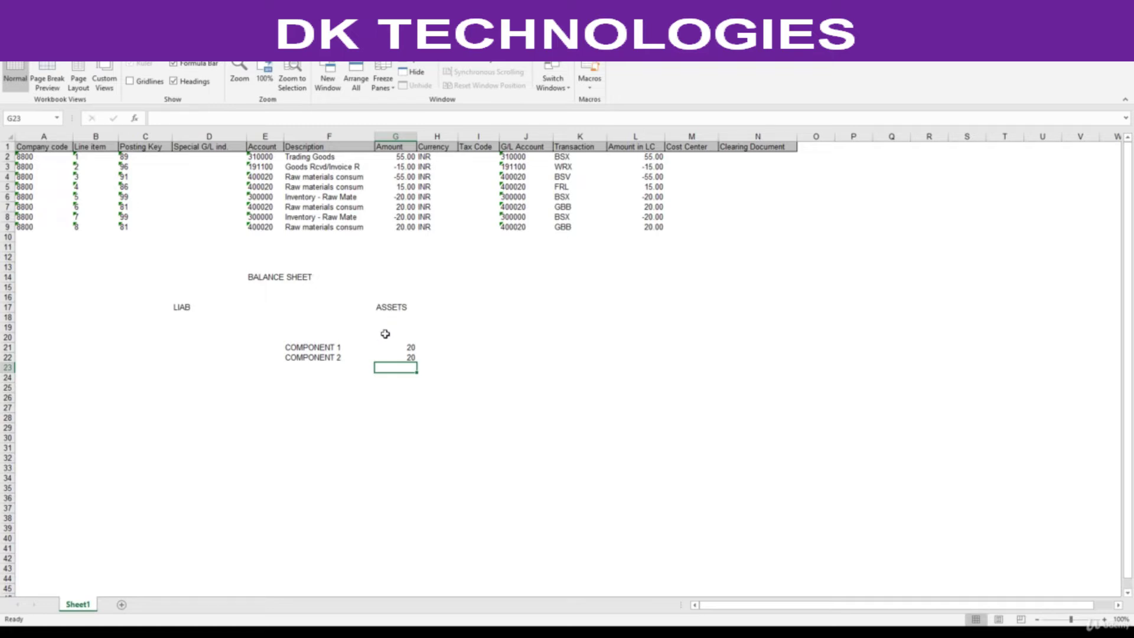
Add the title Income Statement in cell M15.
click(680, 290)
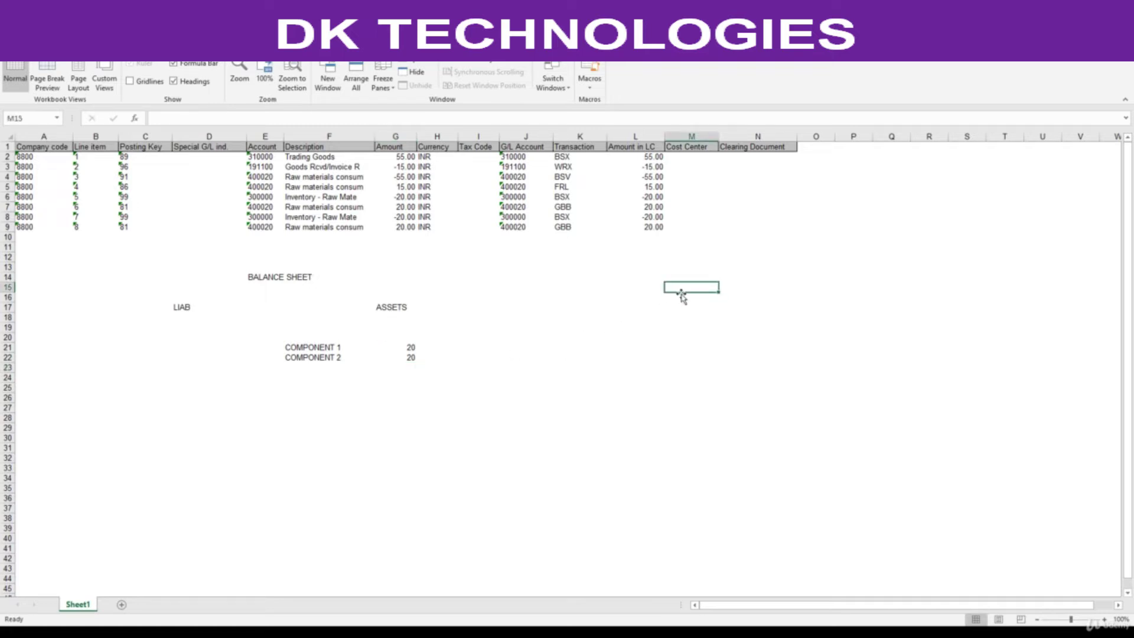
text(inCOME)
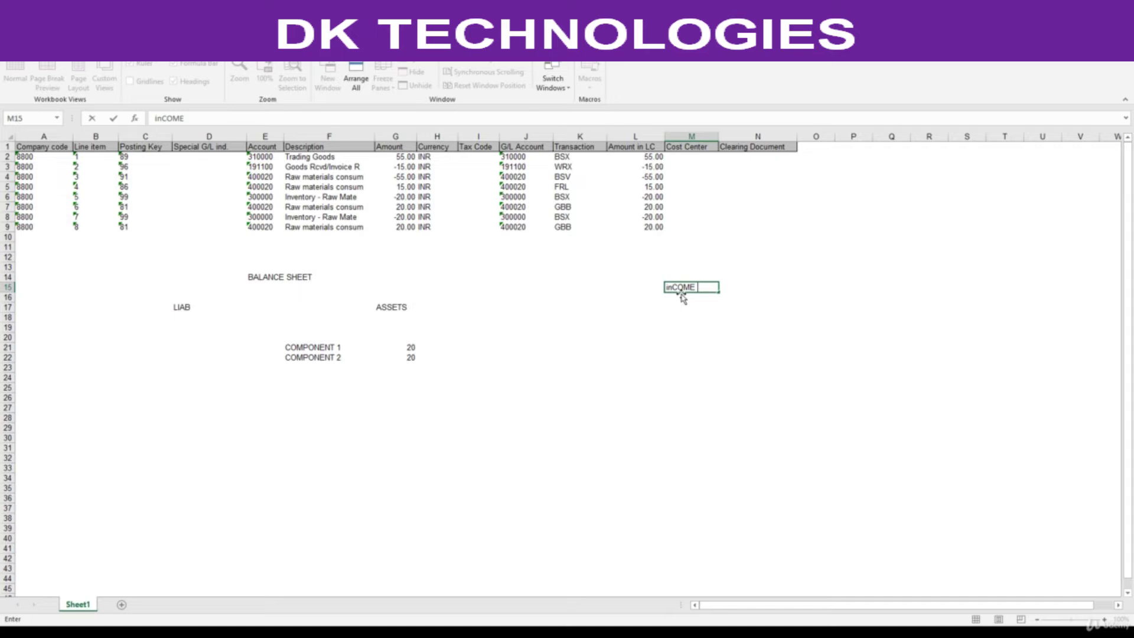
key(BackSpace)
key(BackSpace)
key(BackSpace)
key(BackSpace)
key(BackSpace)
key(BackSpace)
text(Income Statement)
key(Return)
key(Return)
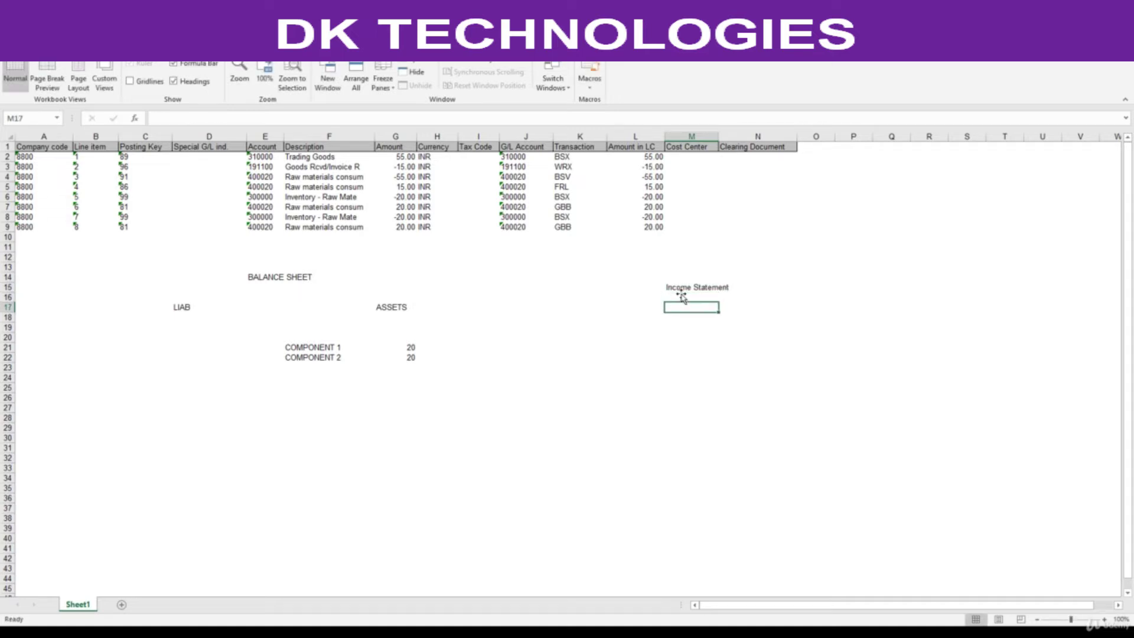
Enter the heading Expenses in cell L17 below the Income Statement title.
key(Left)
key(Right)
key(Left)
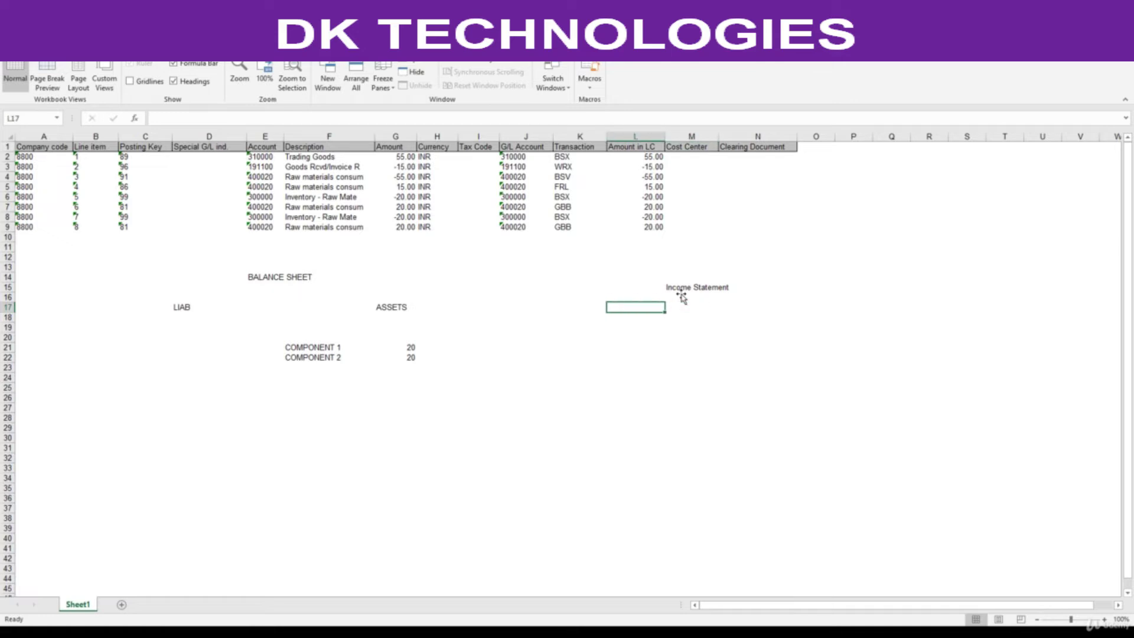
text(Expenses)
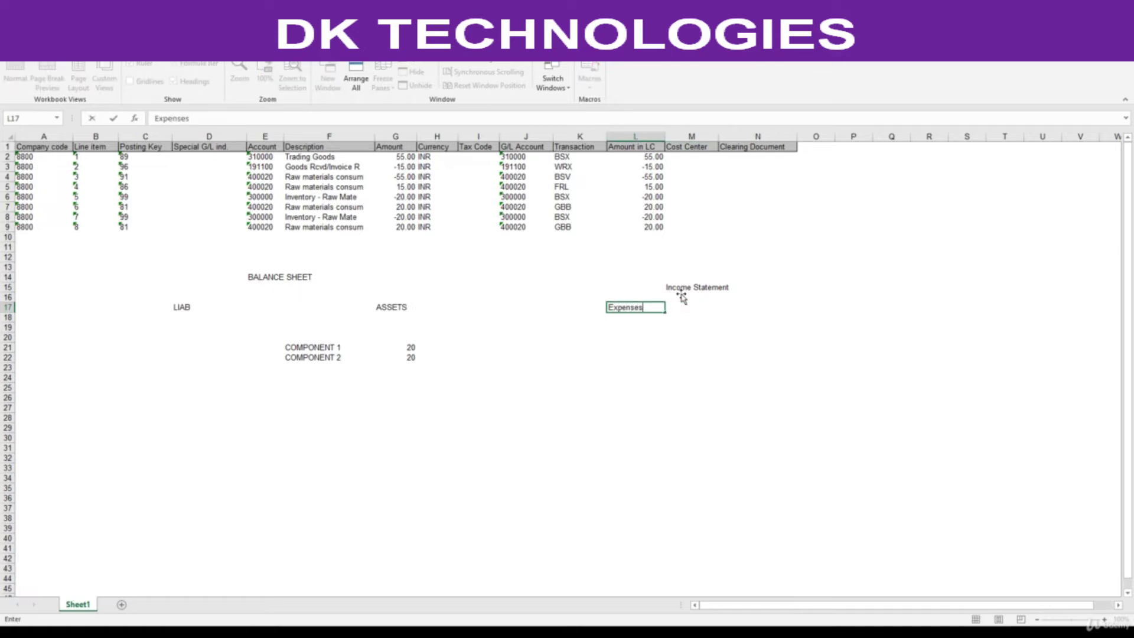
key(Return)
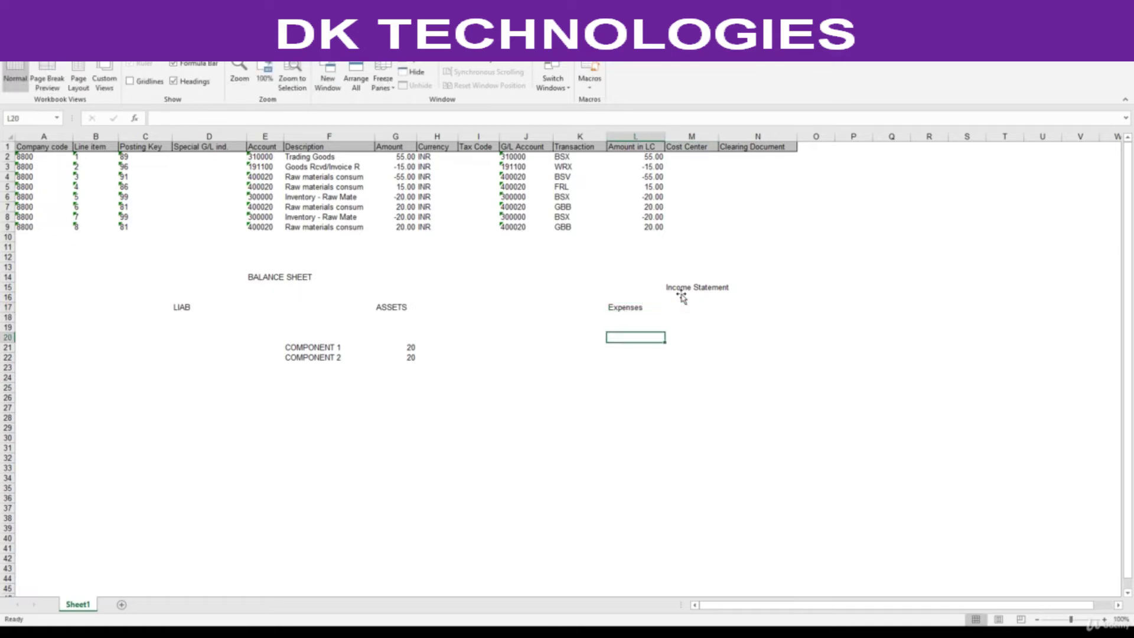
click(66, 398)
key(Down)
key(Down)
key(Up)
key(Up)
key(Up)
key(Right)
key(Right)
key(Right)
key(Right)
key(Right)
key(Right)
key(Up)
key(Up)
key(Up)
key(Up)
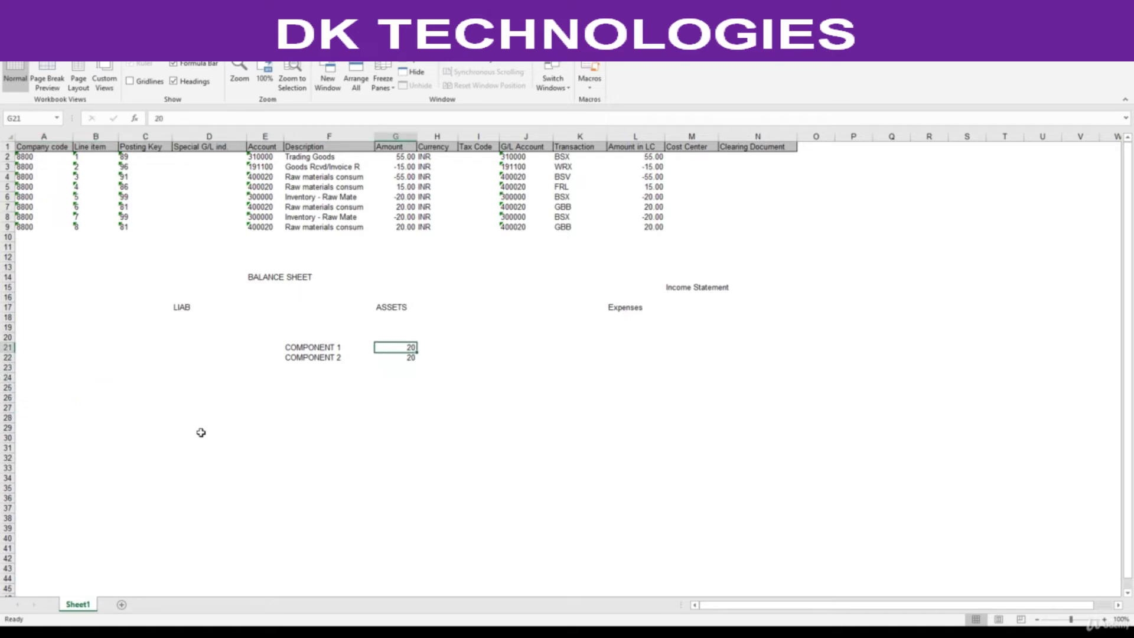
key(Left)
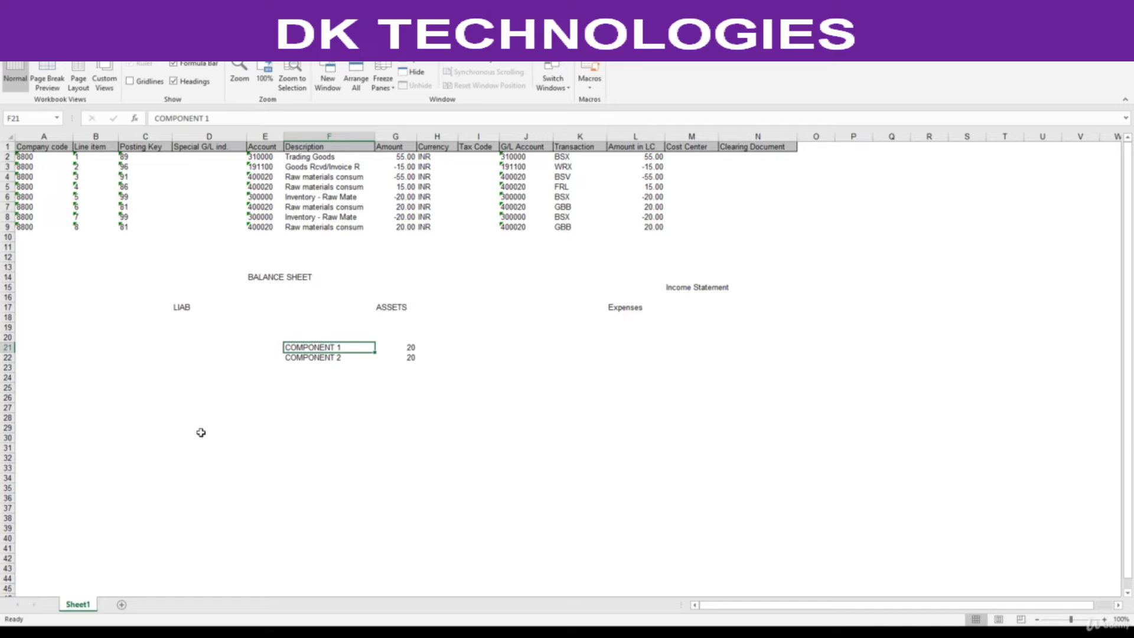
key(Right)
key(Down)
key(Down)
key(Down)
key(Left)
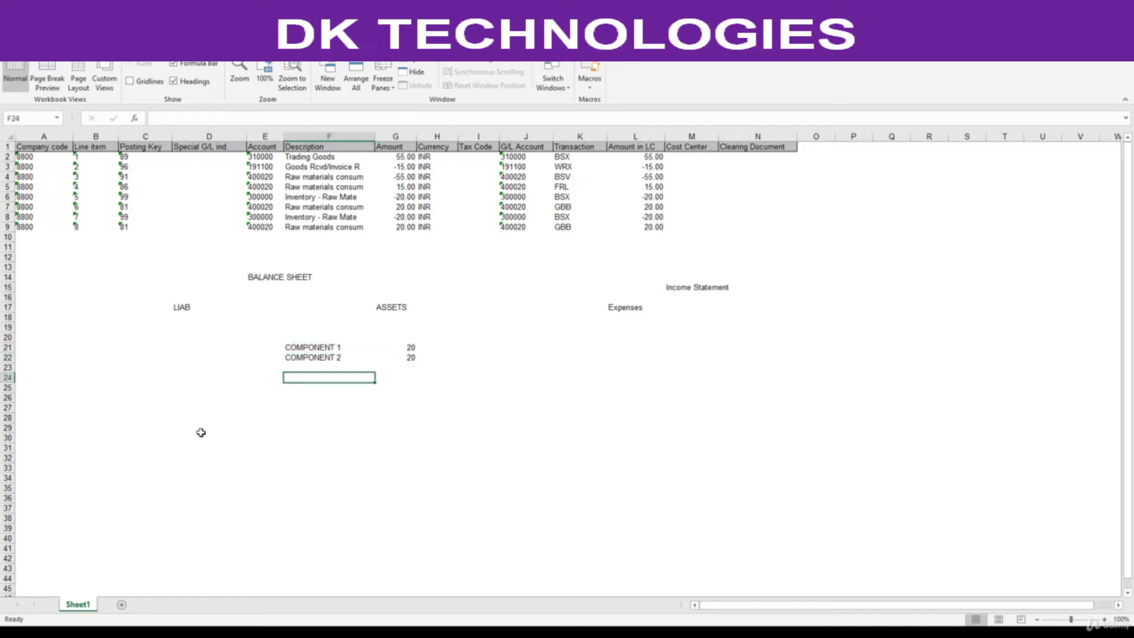
Enter -20 in cells G23 and G24 below the component amounts.
key(Up)
key(Right)
text(-20)
key(Return)
text(-20)
key(Return)
Move the two -20 amounts from G23:G24 down to G26:G27.
key(Up)
key(Up)
key(shift+Down)
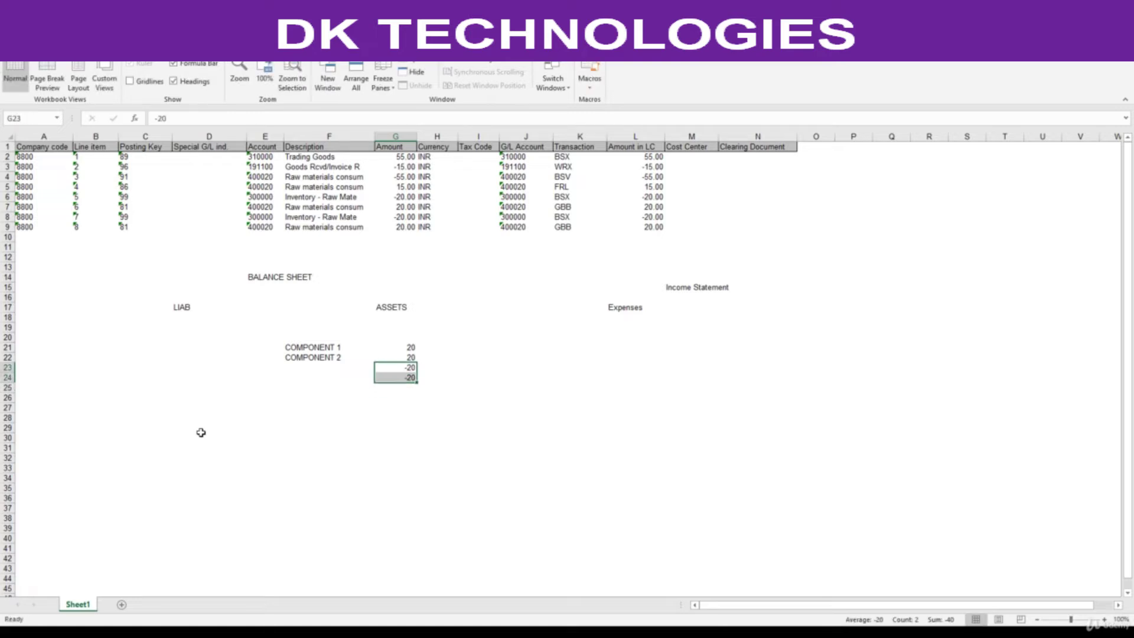
key(ctrl+c)
key(Down)
key(Down)
key(Down)
key(ctrl+v)
Total the two component amounts in cell G23 with AutoSum and make the total bold.
key(Up)
key(Up)
key(Up)
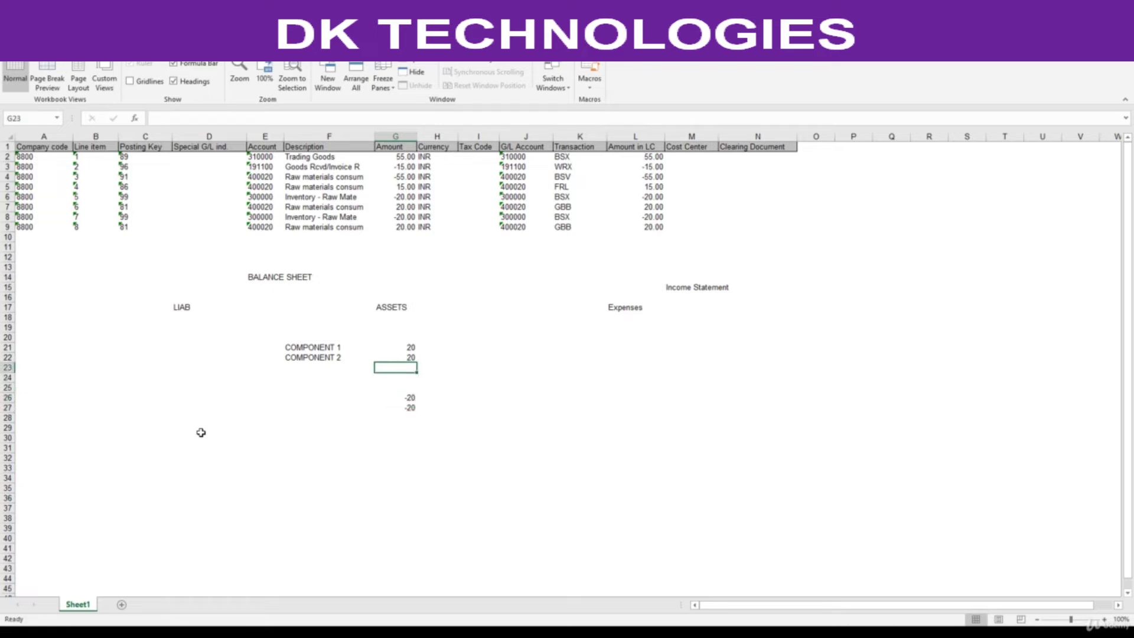
key(alt+=)
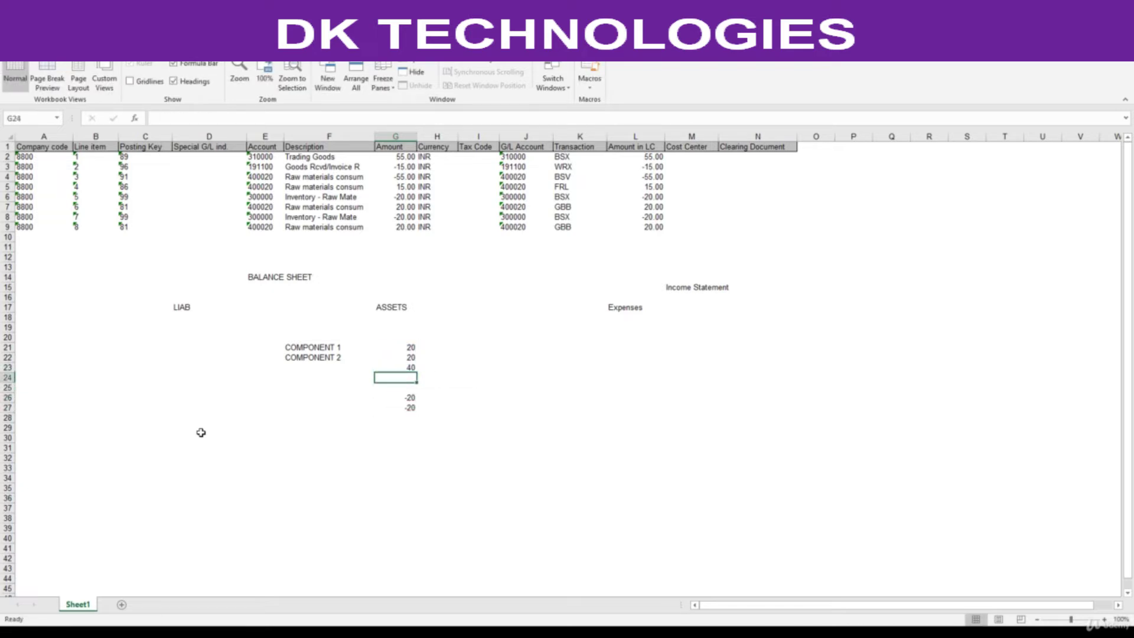
key(ctrl+Return)
key(ctrl+b)
Move the two -20 amounts up one row to G25:G26.
key(Down)
key(Down)
key(Down)
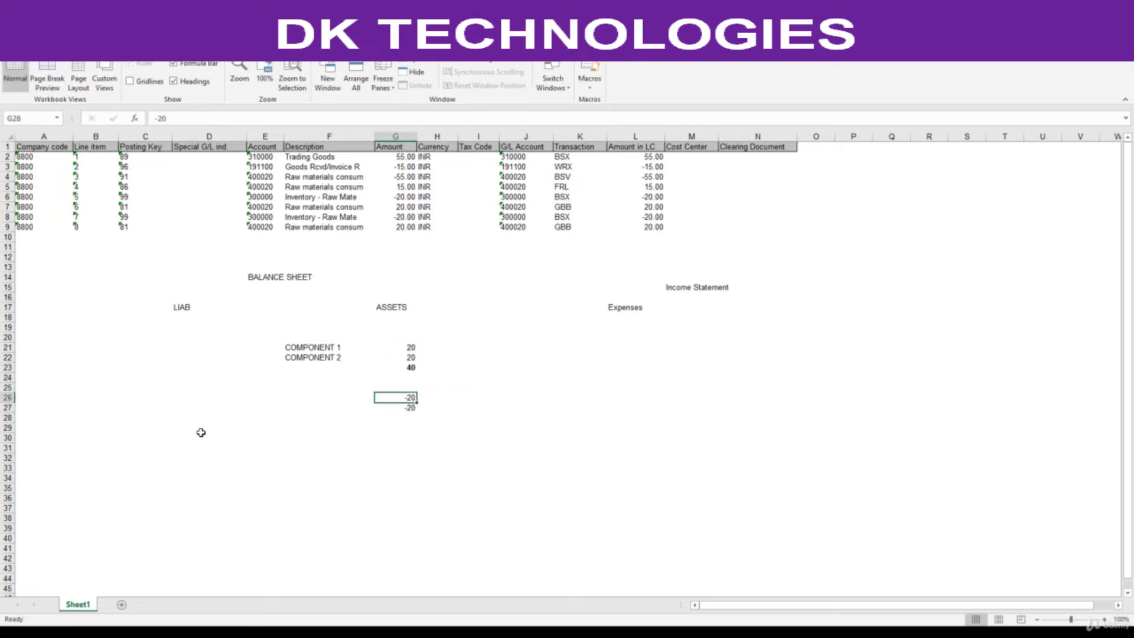
key(shift+Down)
key(ctrl+x)
key(Up)
key(ctrl+v)
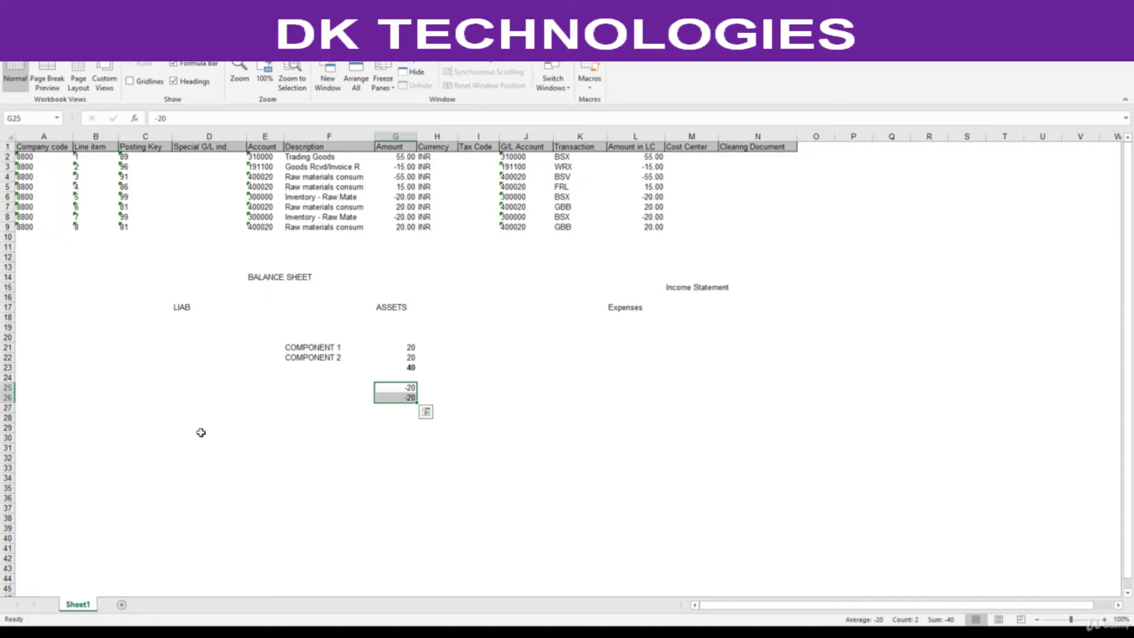
Label both -20 amounts as cr in cells F25 and F26.
key(Left)
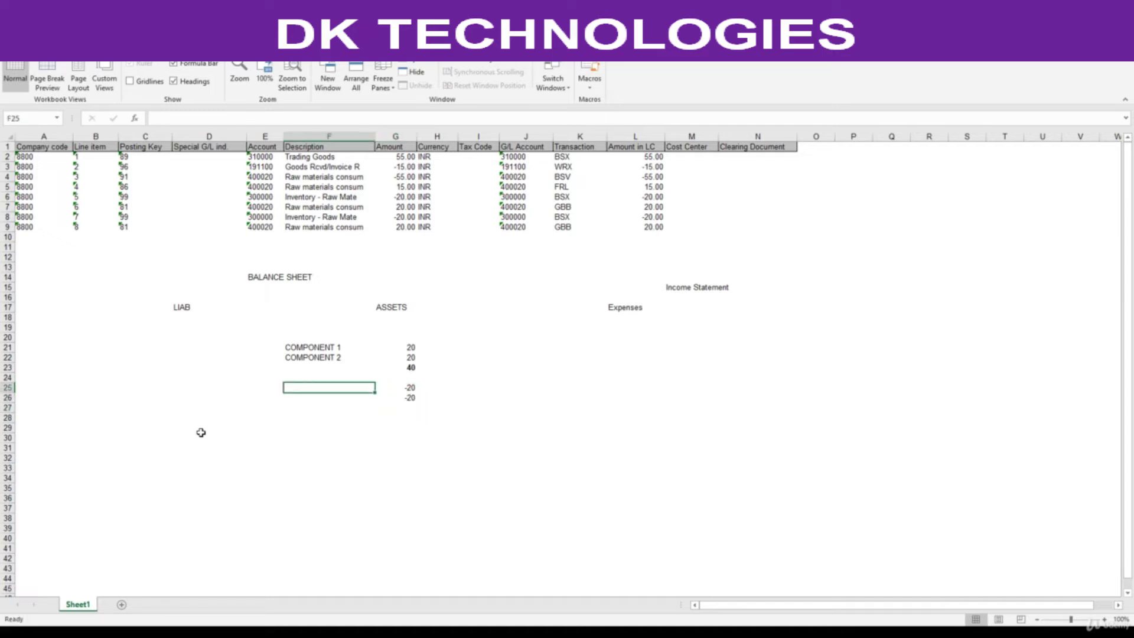
text(cr)
key(Return)
text(cr)
key(Return)
key(Up)
key(Up)
key(Right)
key(Right)
key(Right)
key(Right)
key(Right)
key(Up)
key(Up)
key(Up)
key(Up)
key(Up)
key(Up)
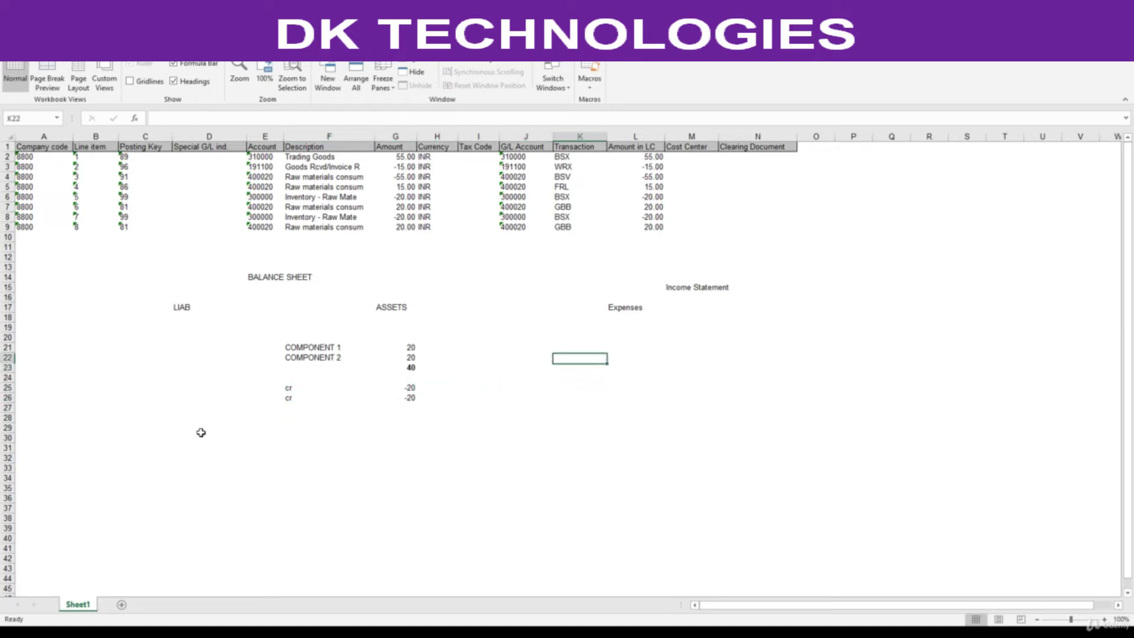
key(Left)
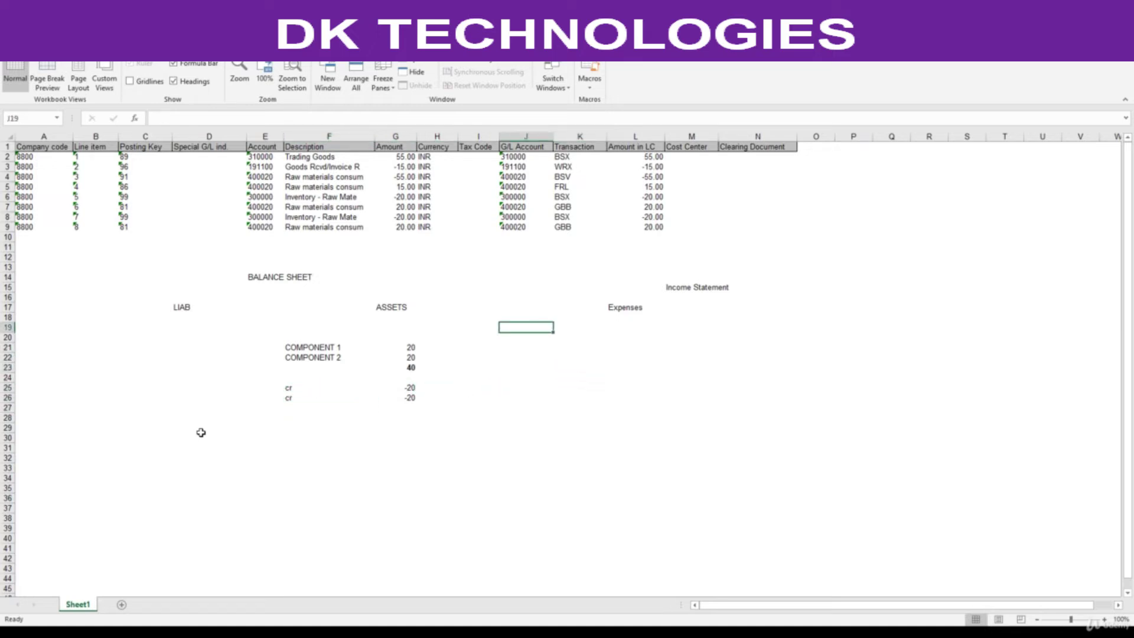
Copy the "Raw materials consum" description from cell F7 into cell J20 under the income statement expenses.
key(Up)
key(Up)
key(Up)
key(Up)
key(Up)
key(Up)
key(Up)
key(Up)
key(Up)
key(Up)
key(Up)
key(Left)
key(Left)
key(Left)
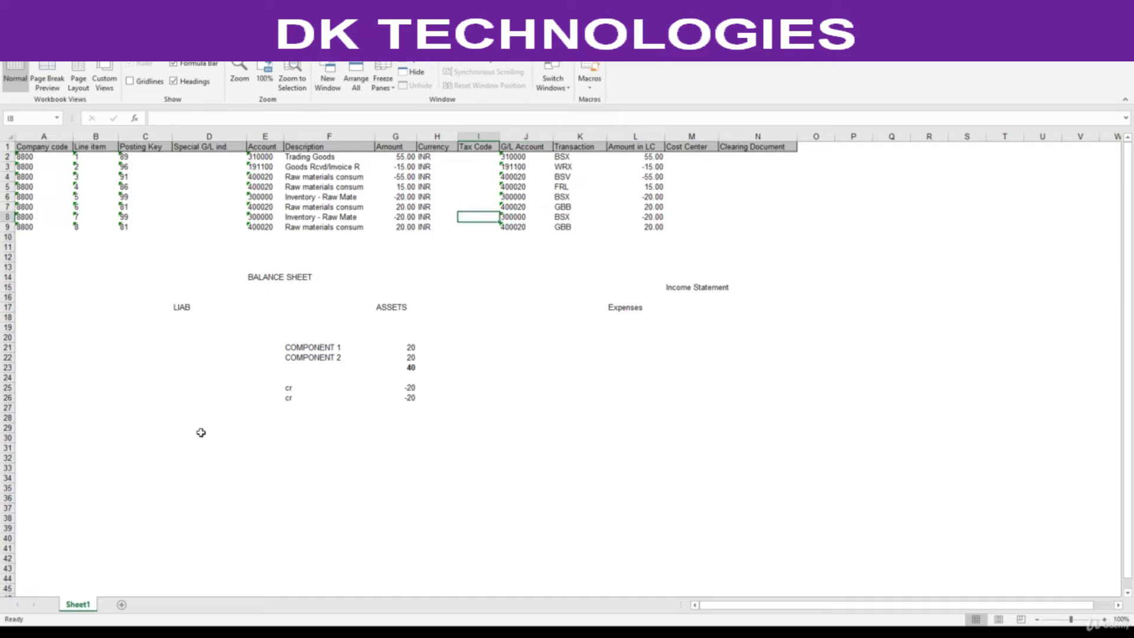
key(Left)
key(Left)
key(Up)
key(Right)
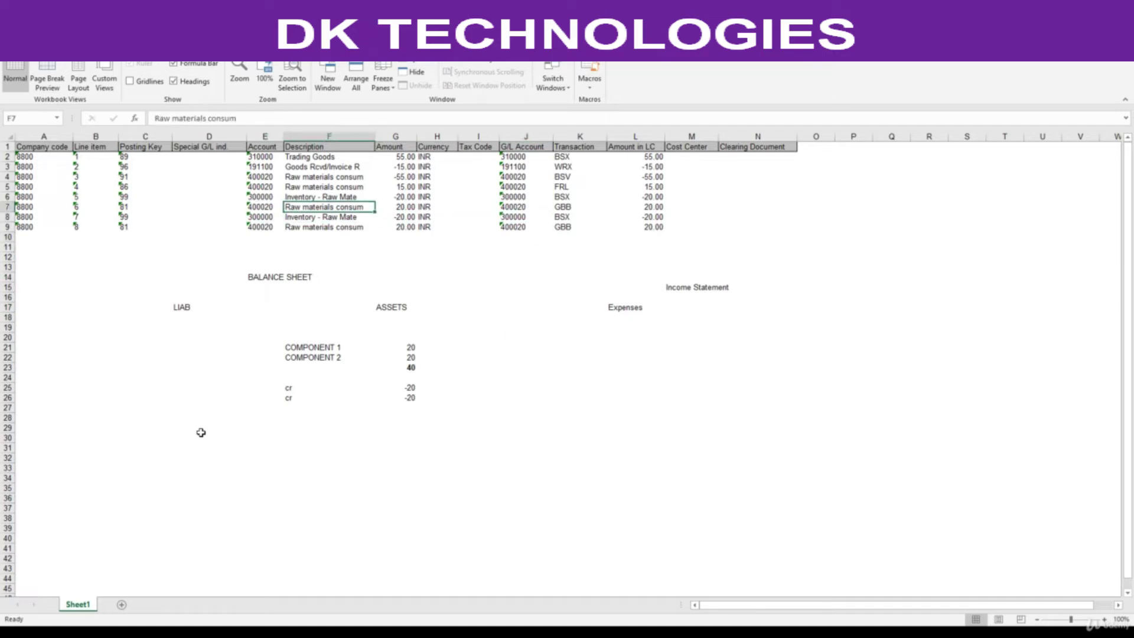
key(ctrl+c)
key(Down)
key(Down)
key(Down)
key(Down)
key(Down)
key(Down)
key(Down)
key(Down)
key(Down)
key(Down)
key(Down)
key(Down)
key(Down)
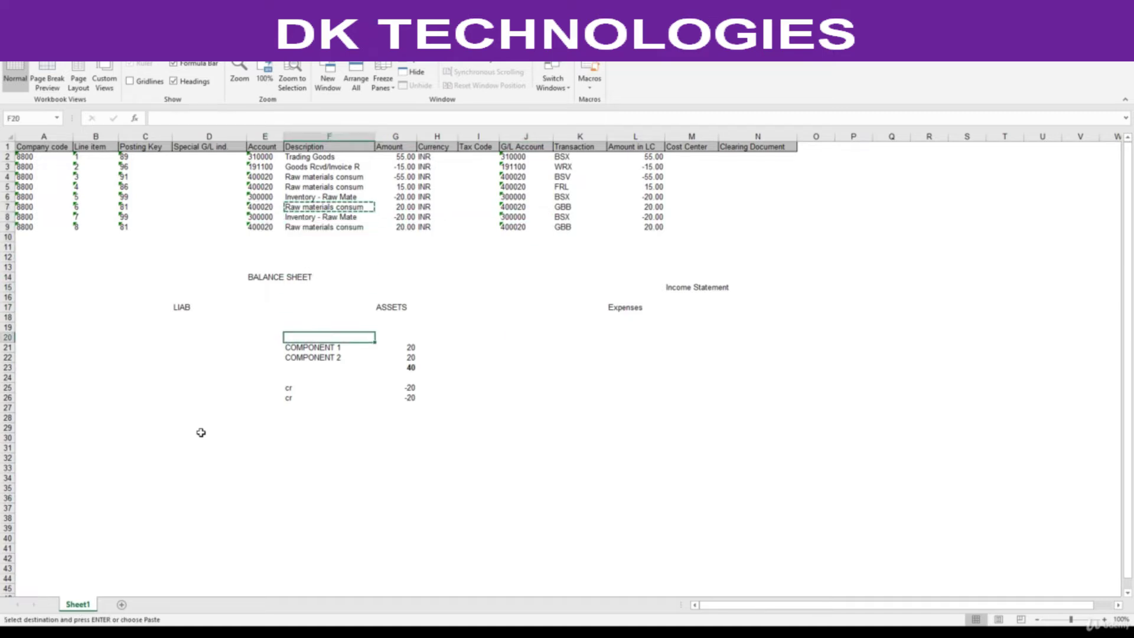
key(Right)
key(Right)
key(Right)
key(Right)
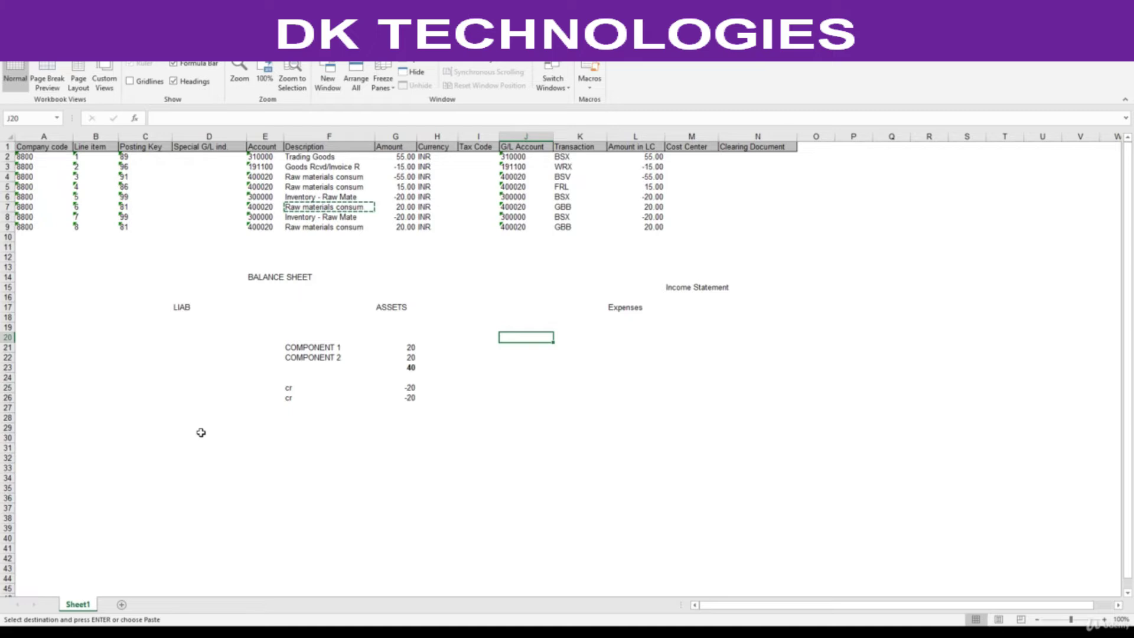
key(ctrl+v)
key(Right)
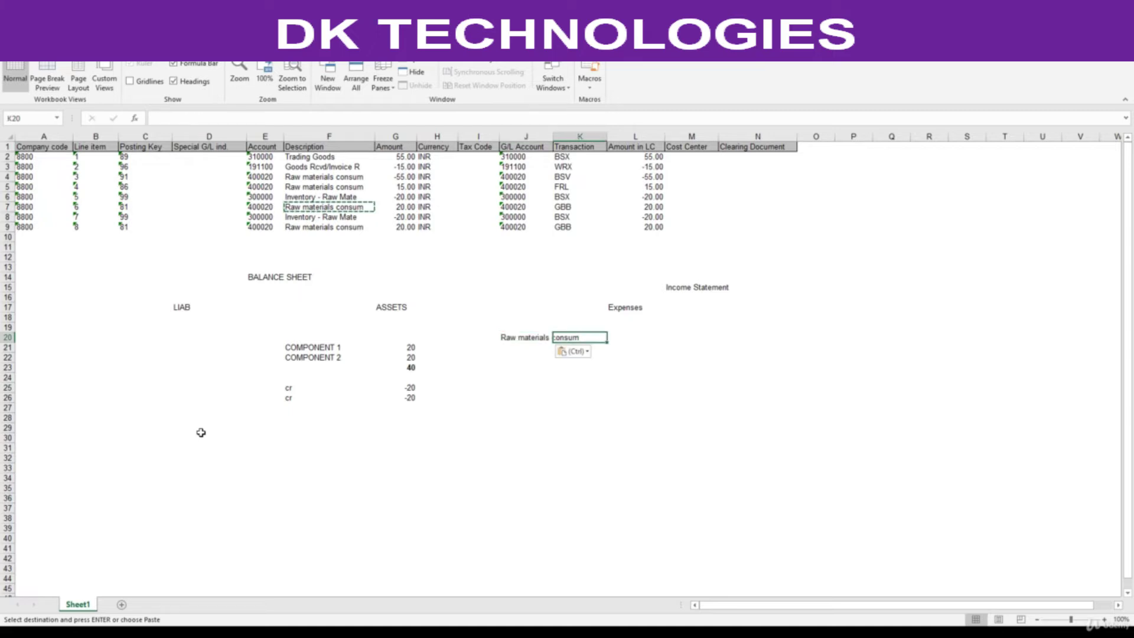
Enter 20 in cells L20 and L21 as the expense amounts.
key(Right)
text(20)
key(Return)
text(20)
key(Return)
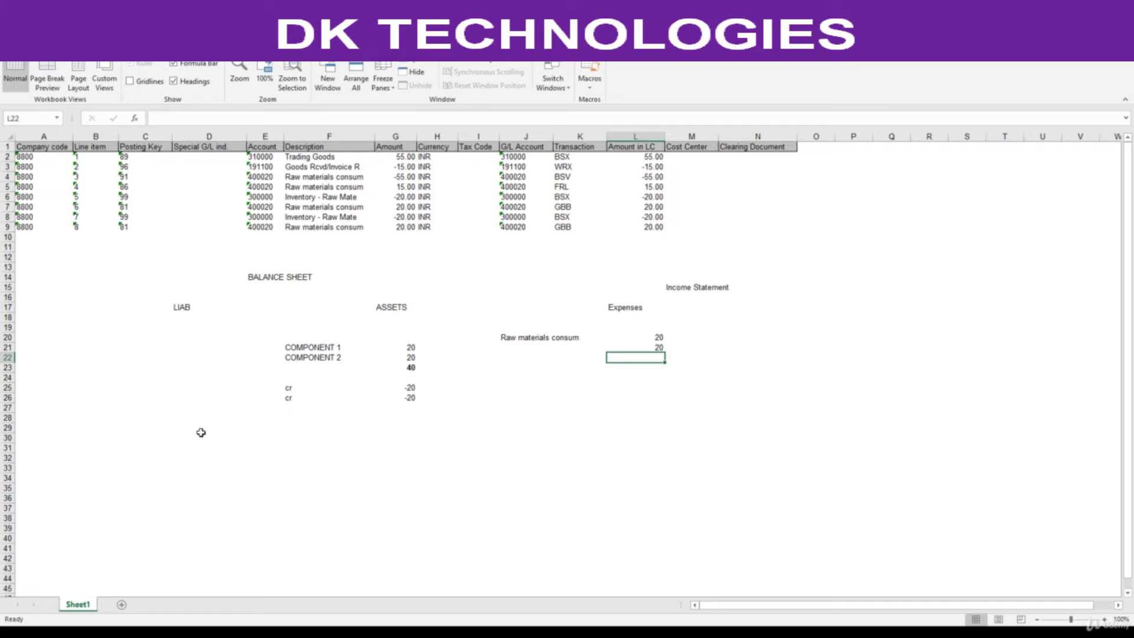
Copy the "Raw materials consum" label from J20 into cell J21 for the second expense amount.
key(Left)
key(Left)
key(Up)
key(Up)
key(ctrl+c)
key(Down)
key(Return)
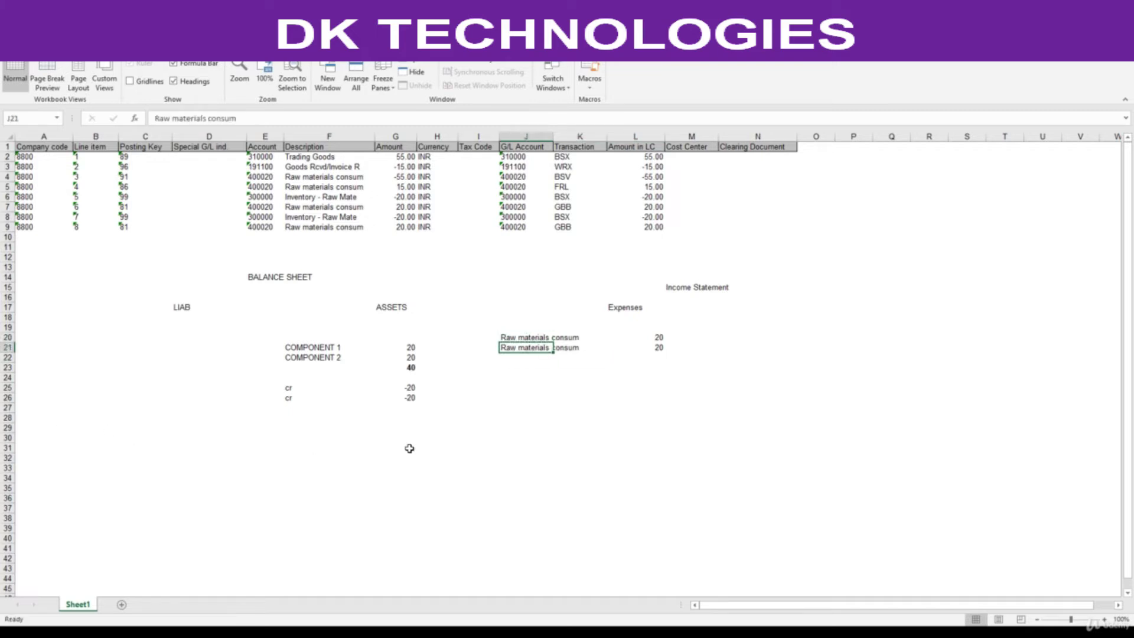
drag(514, 340, 565, 349)
drag(657, 338, 653, 348)
drag(290, 388, 399, 398)
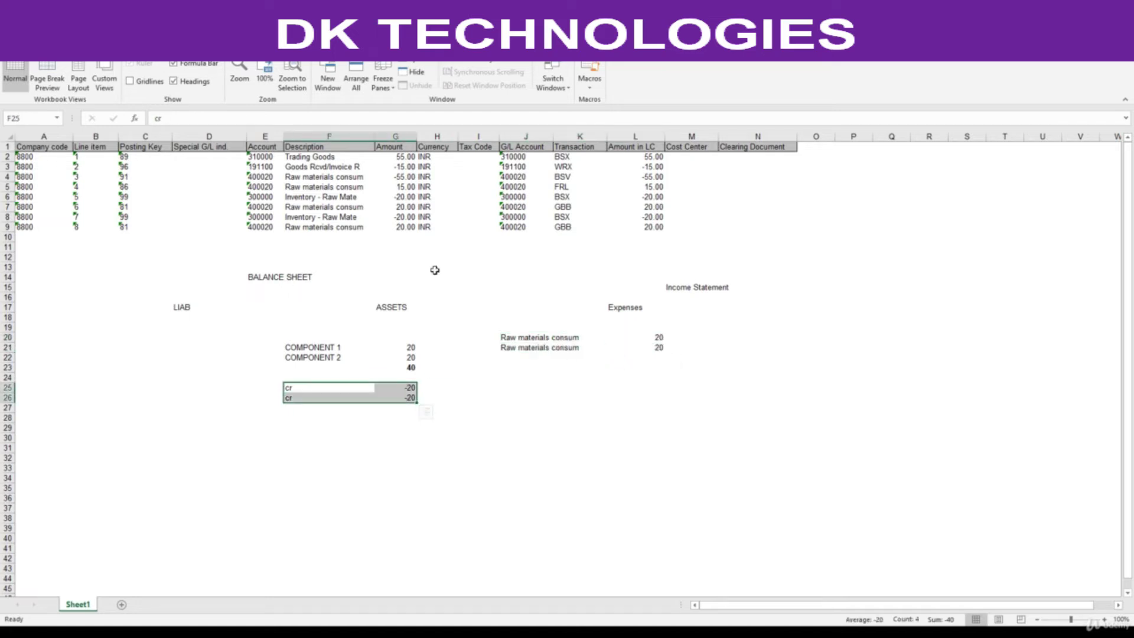
Highlight the four inventory and raw material consumption amounts in G6:G9 with a yellow fill.
click(403, 198)
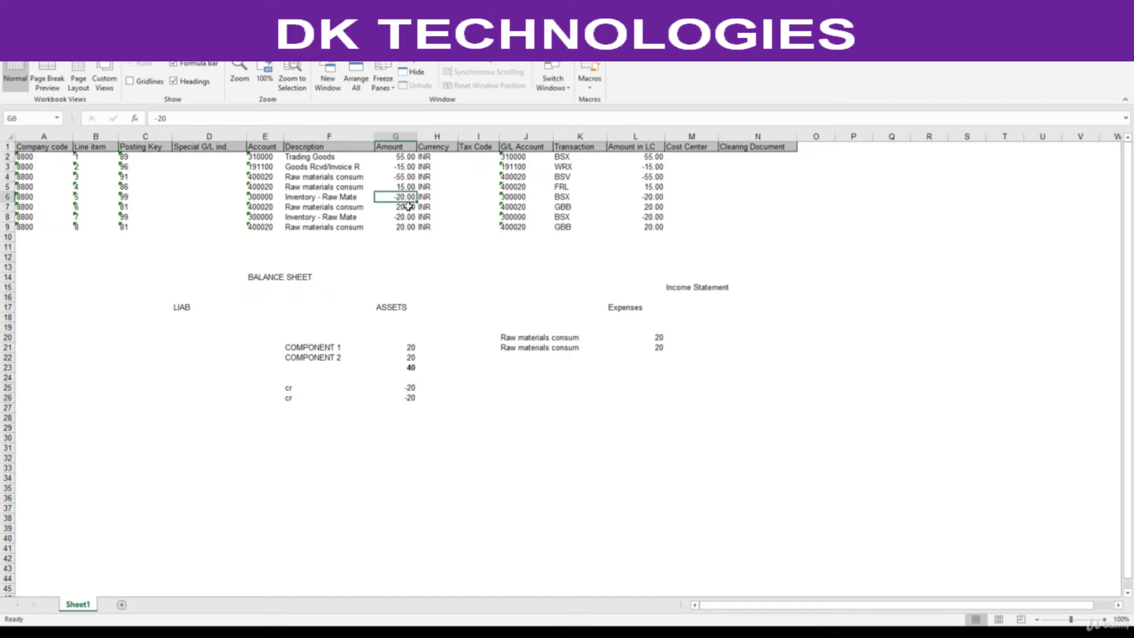
ctrl+click(401, 208)
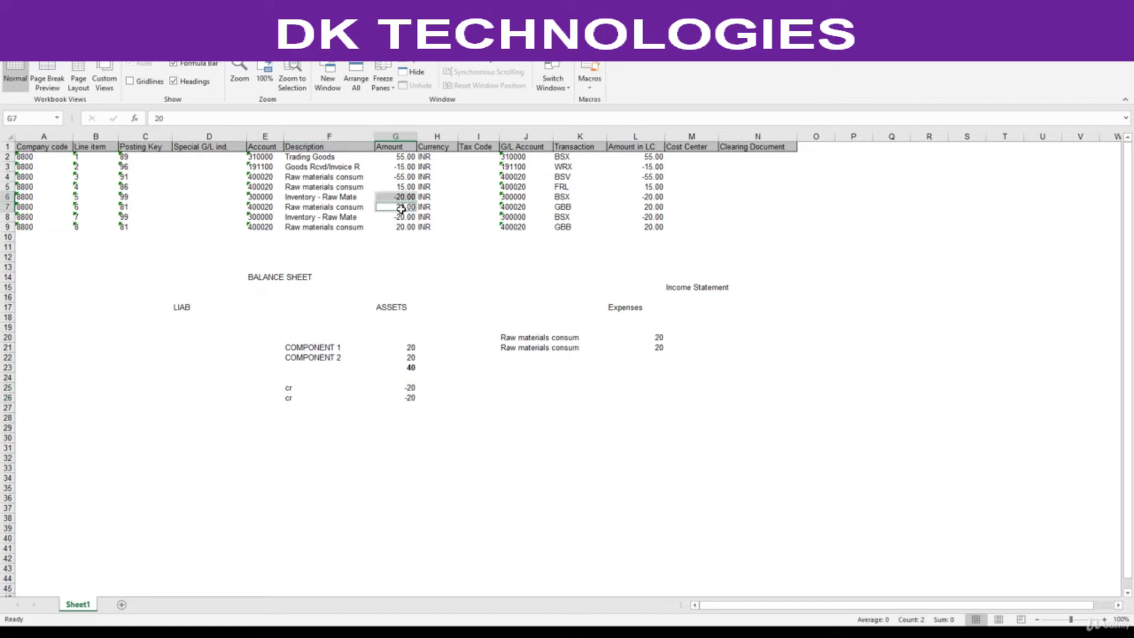
ctrl+click(400, 216)
ctrl+click(401, 227)
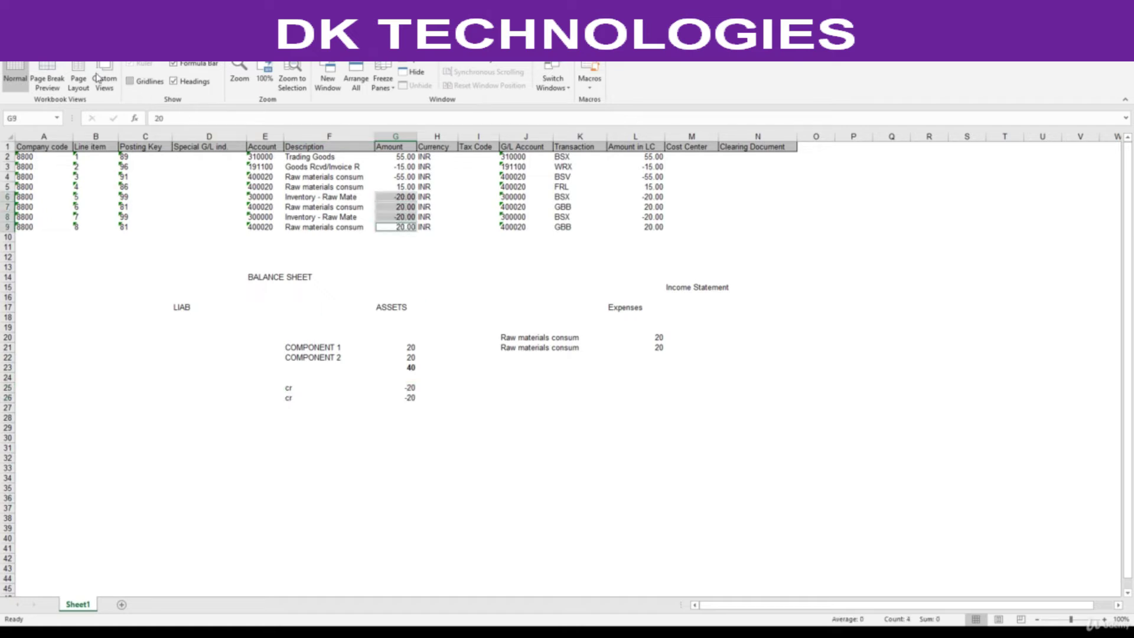
click(47, 53)
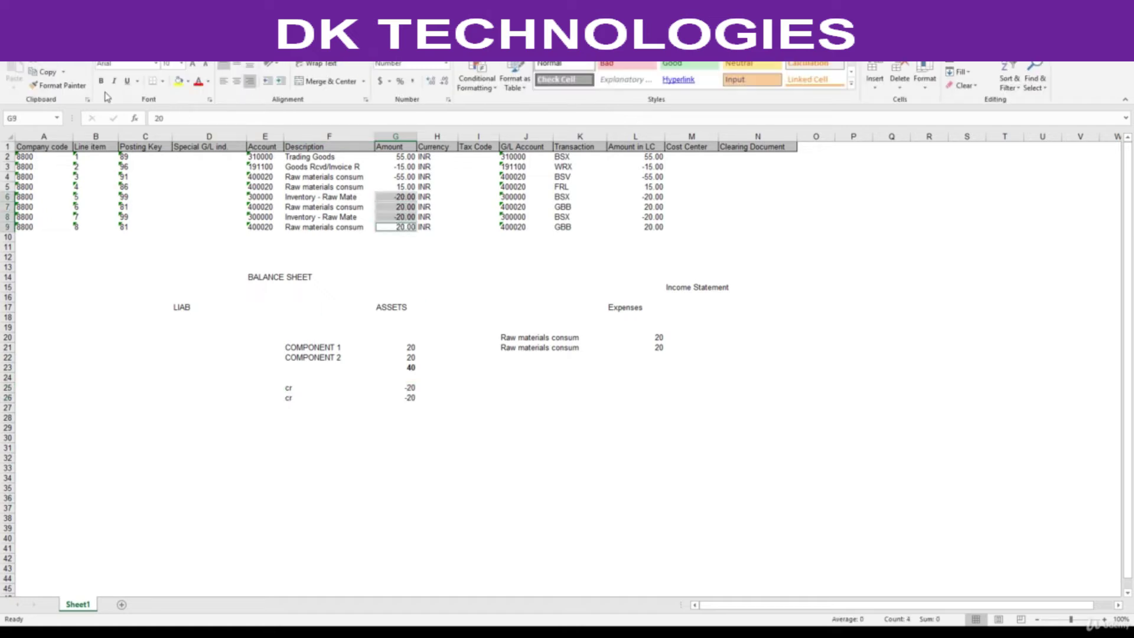
click(180, 82)
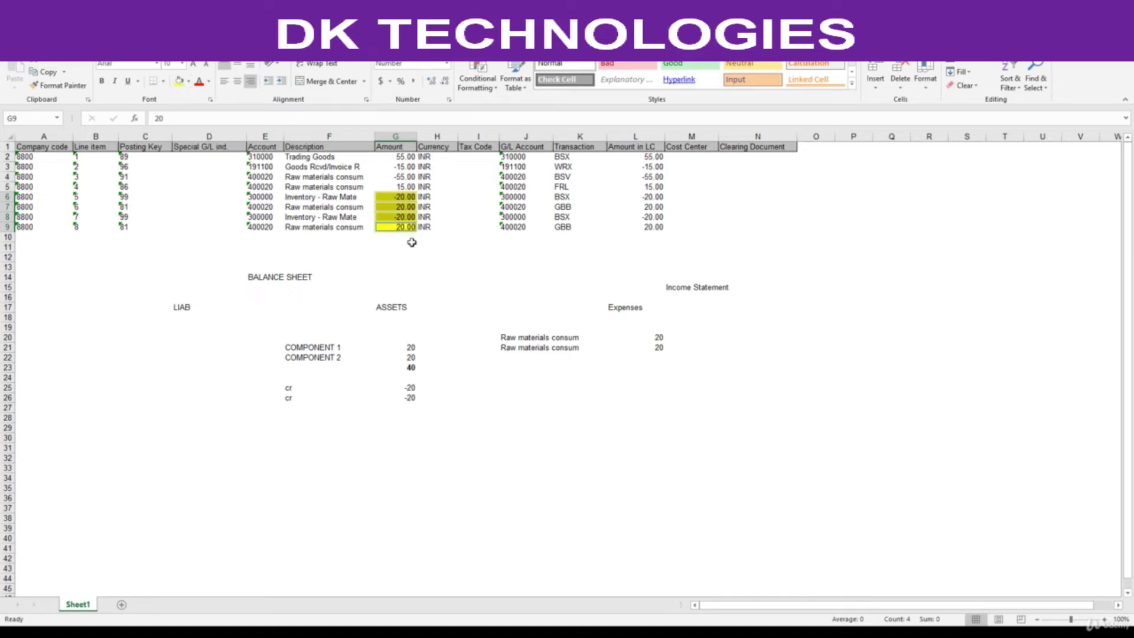
click(581, 426)
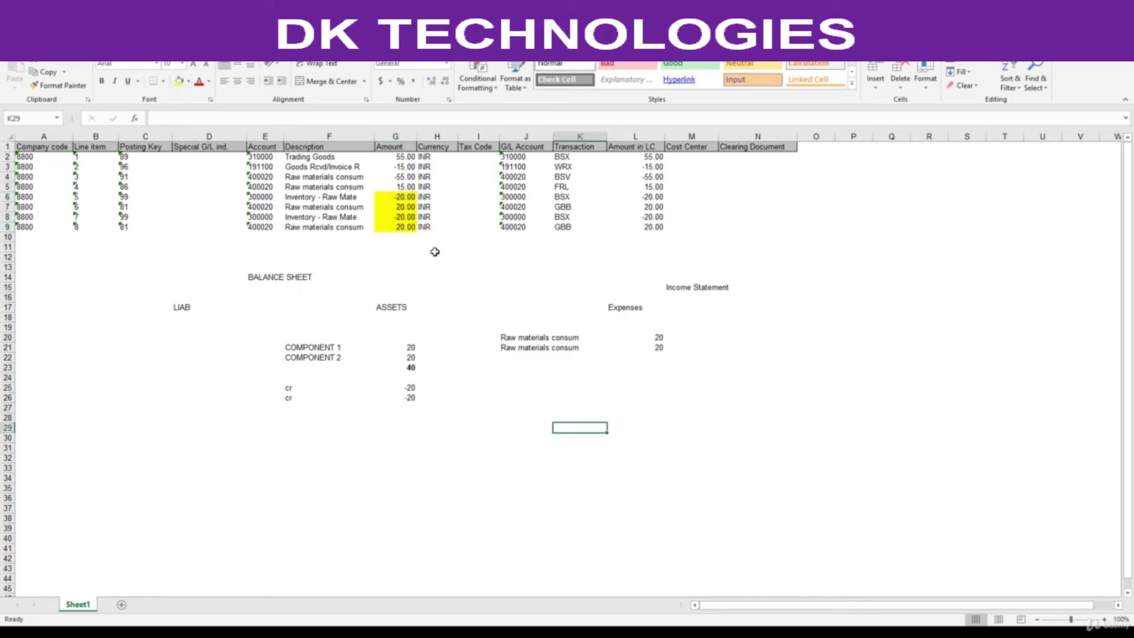
Sum G23:G26 in cell G27 with AutoSum and give the total a yellow fill.
click(401, 185)
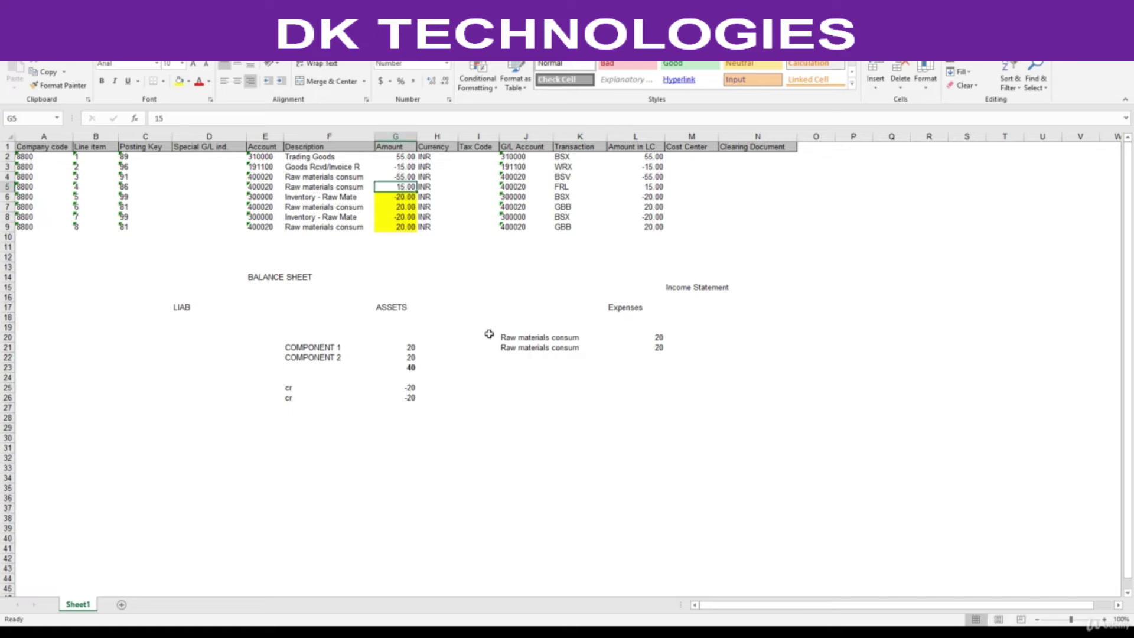
click(410, 348)
click(412, 368)
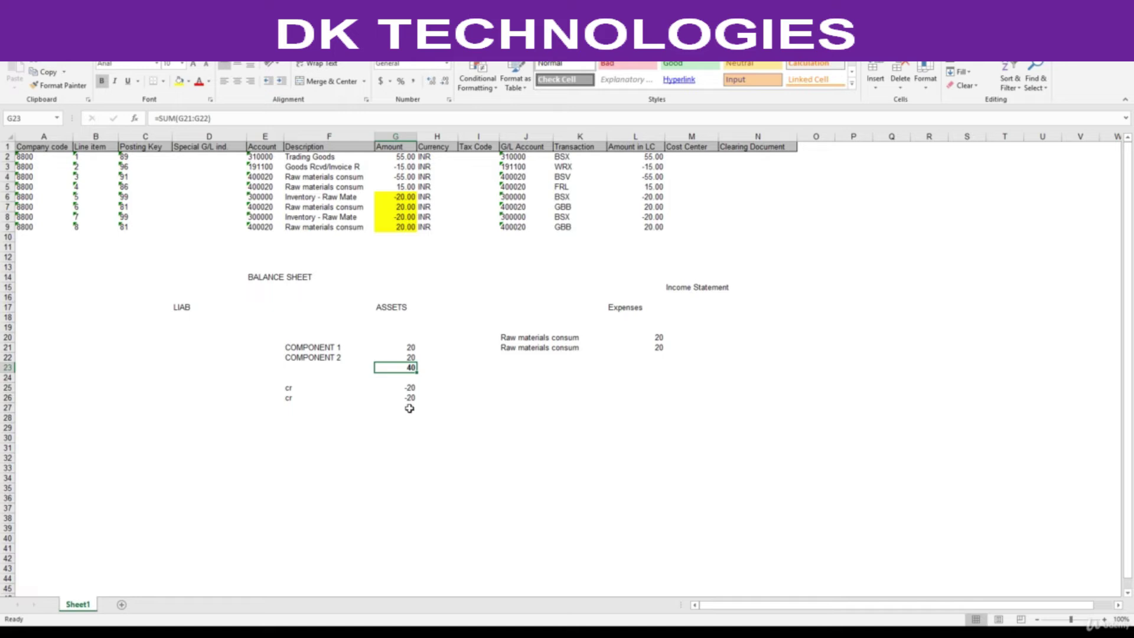
click(408, 388)
click(411, 408)
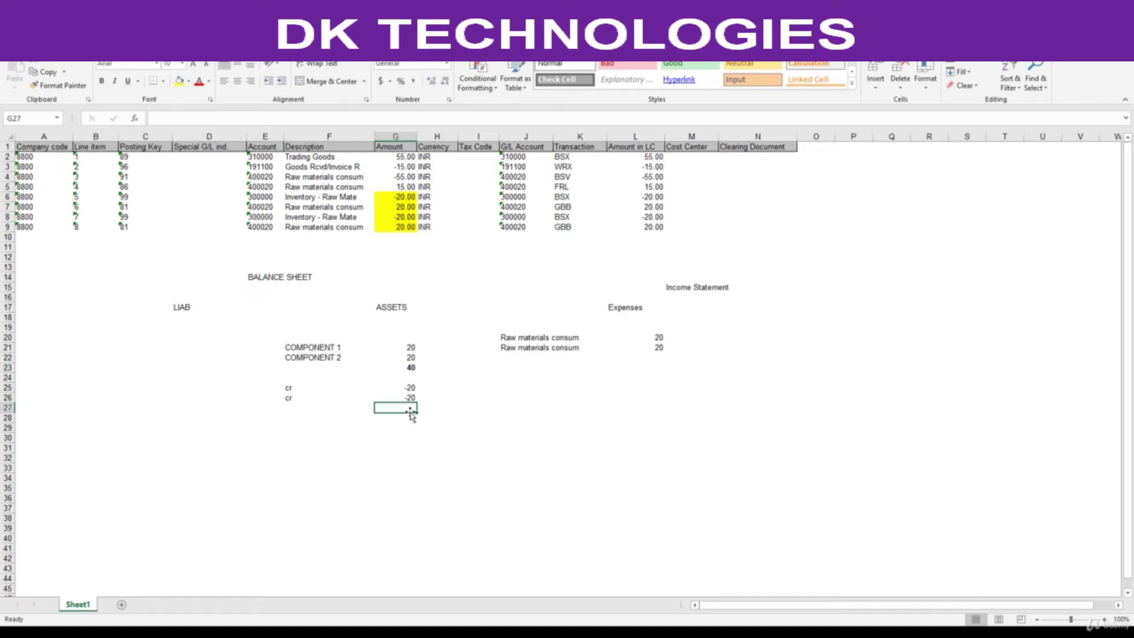
key(alt+equal)
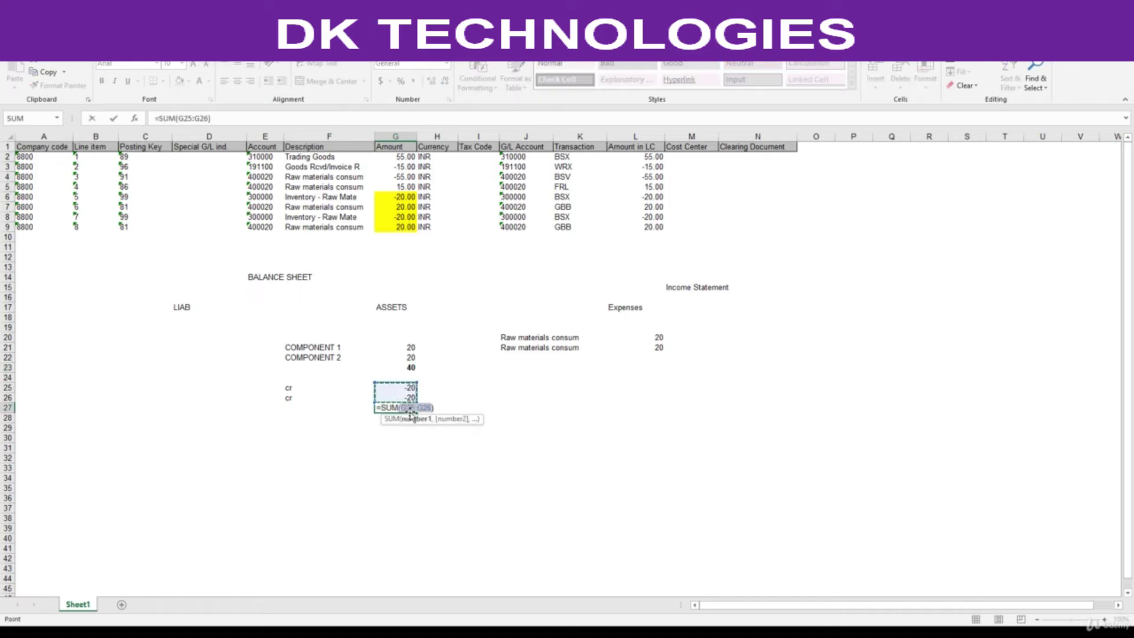
key(shift+Up)
key(shift+Up)
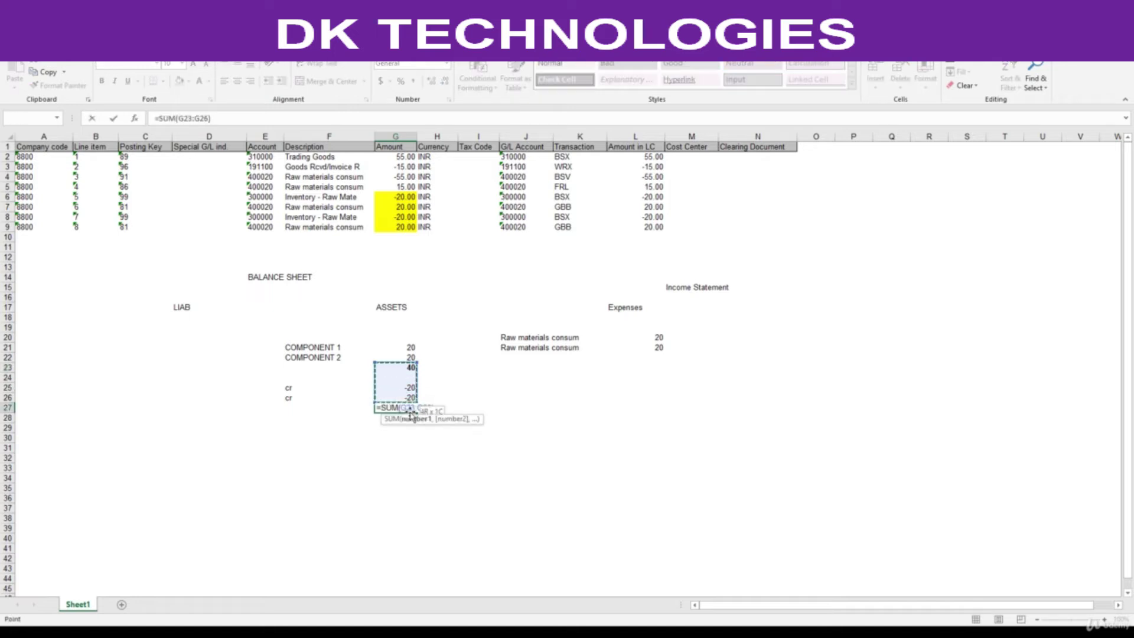
key(Return)
click(411, 408)
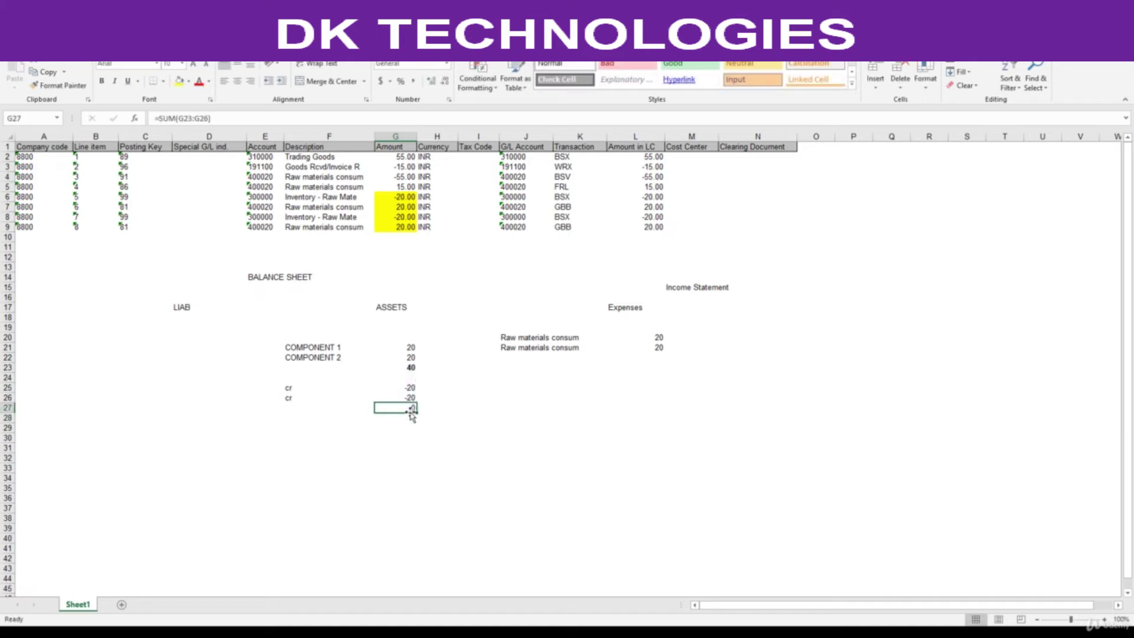
click(179, 81)
Enter the heading Inventory Raw Material in cell F20 above the two components.
click(298, 336)
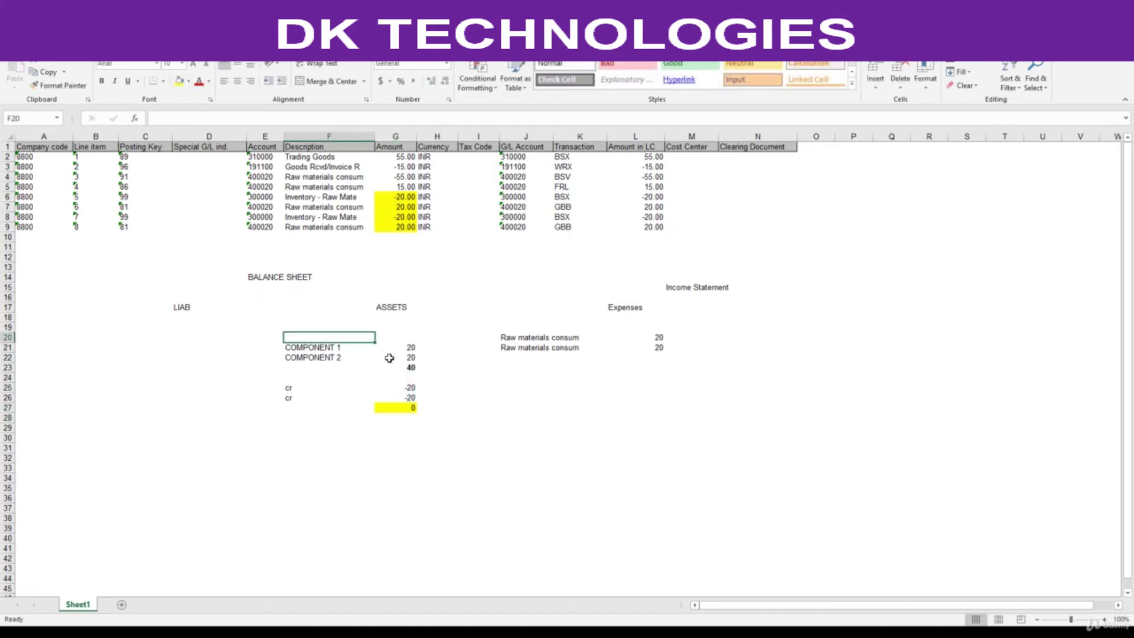
text(INventory Raw M)
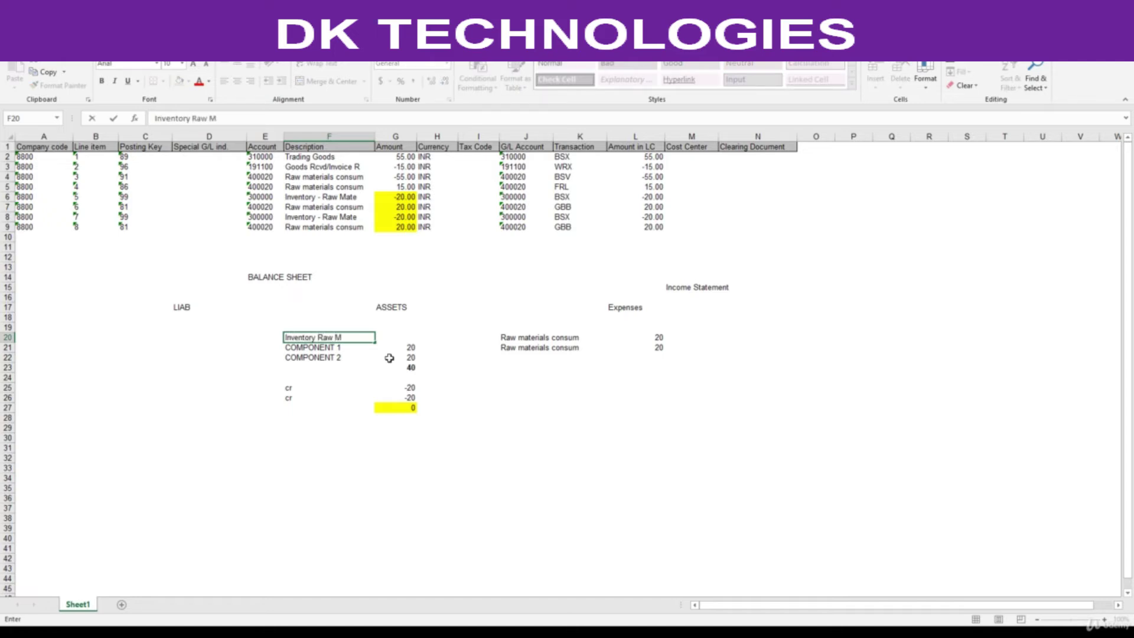
text(aterial)
key(Return)
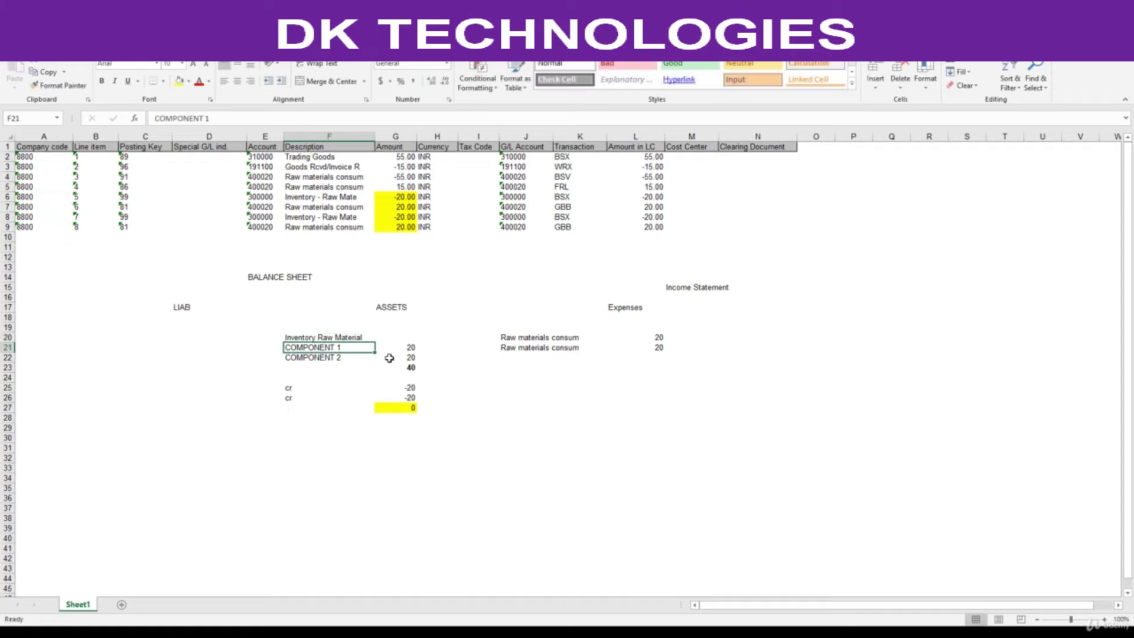
Add the label INVENTOYR FG in cell F30 for the finished goods stock, with FG in capitals.
click(404, 187)
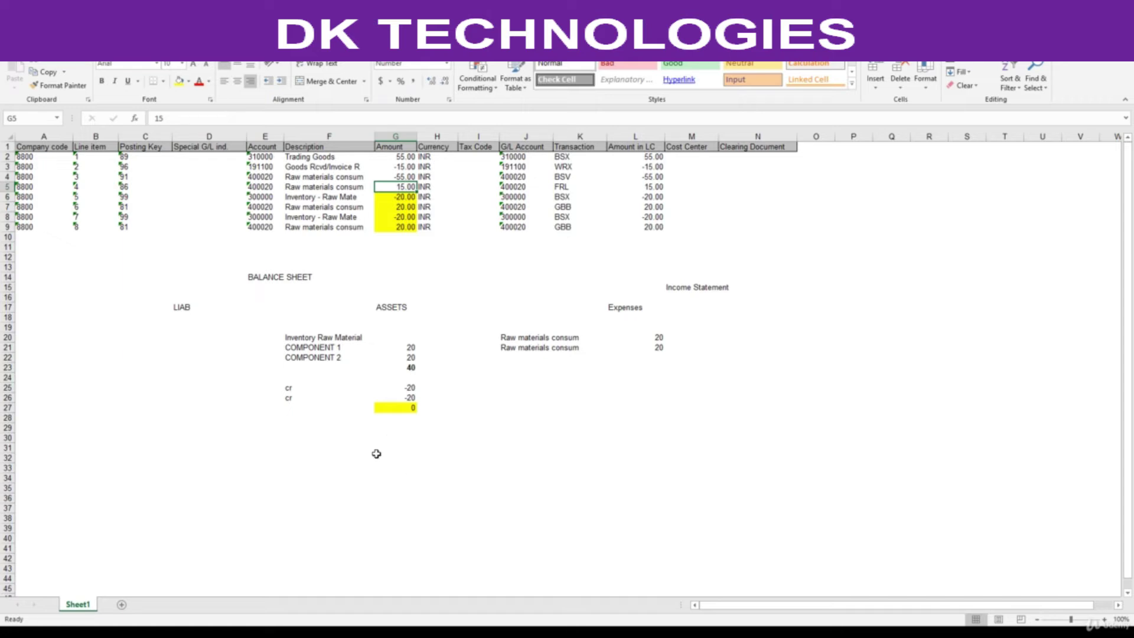
click(339, 436)
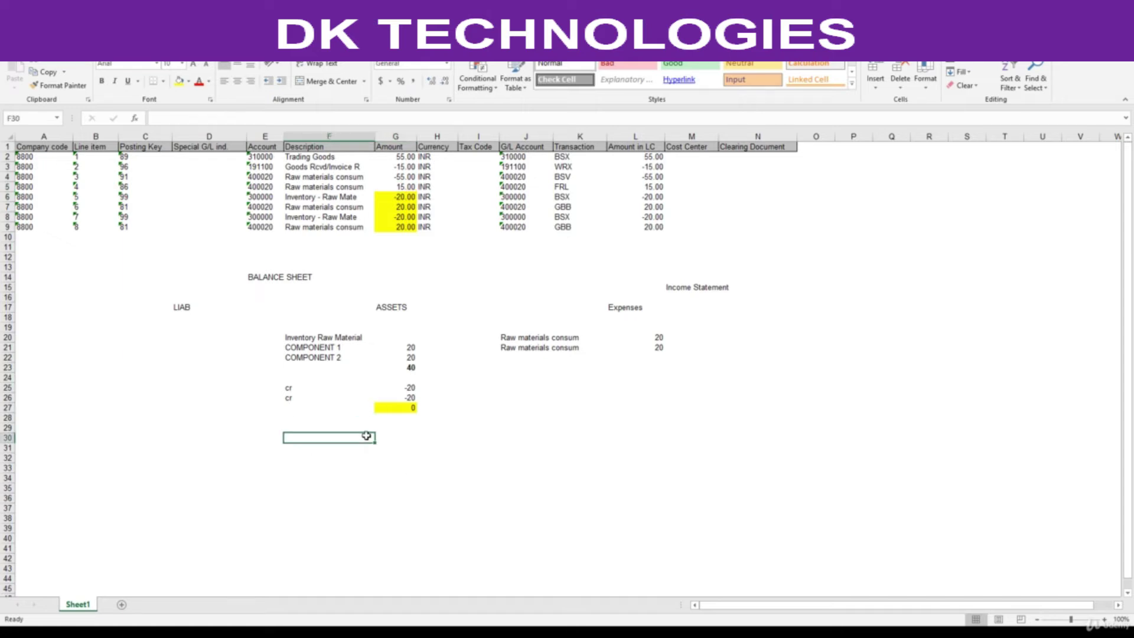
text(I)
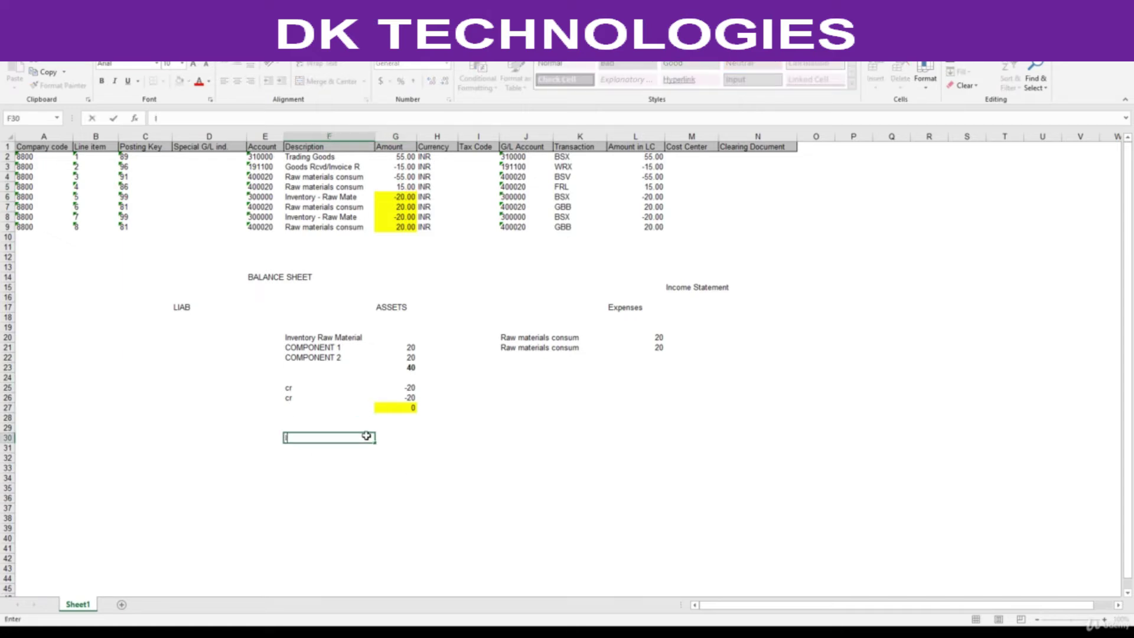
text(NVENTOYR fg)
key(Return)
key(Up)
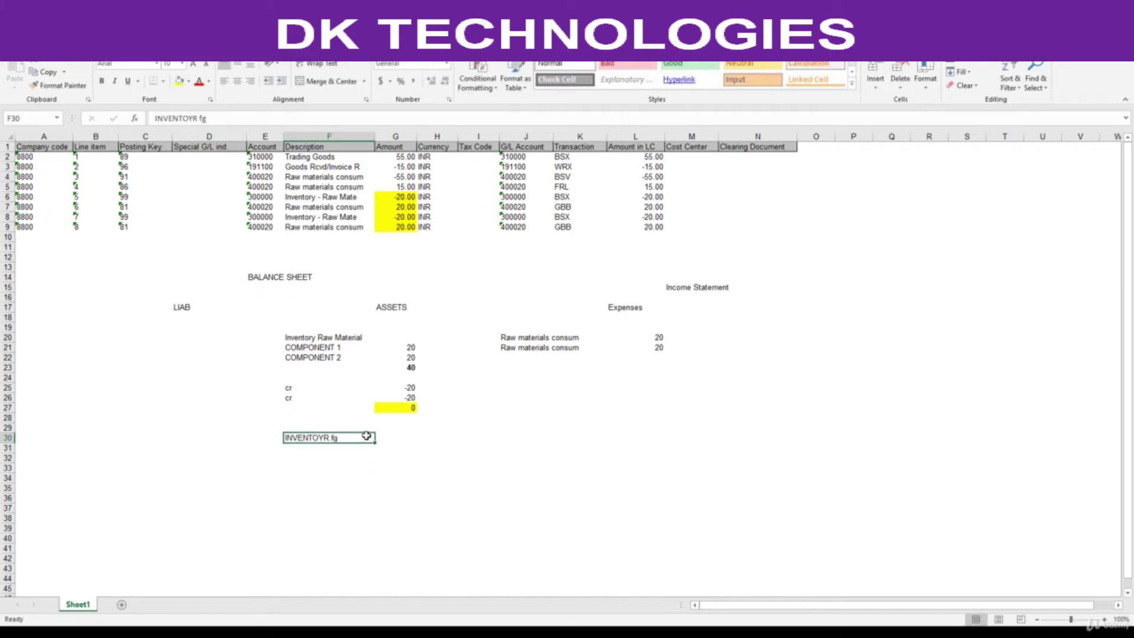
click(252, 121)
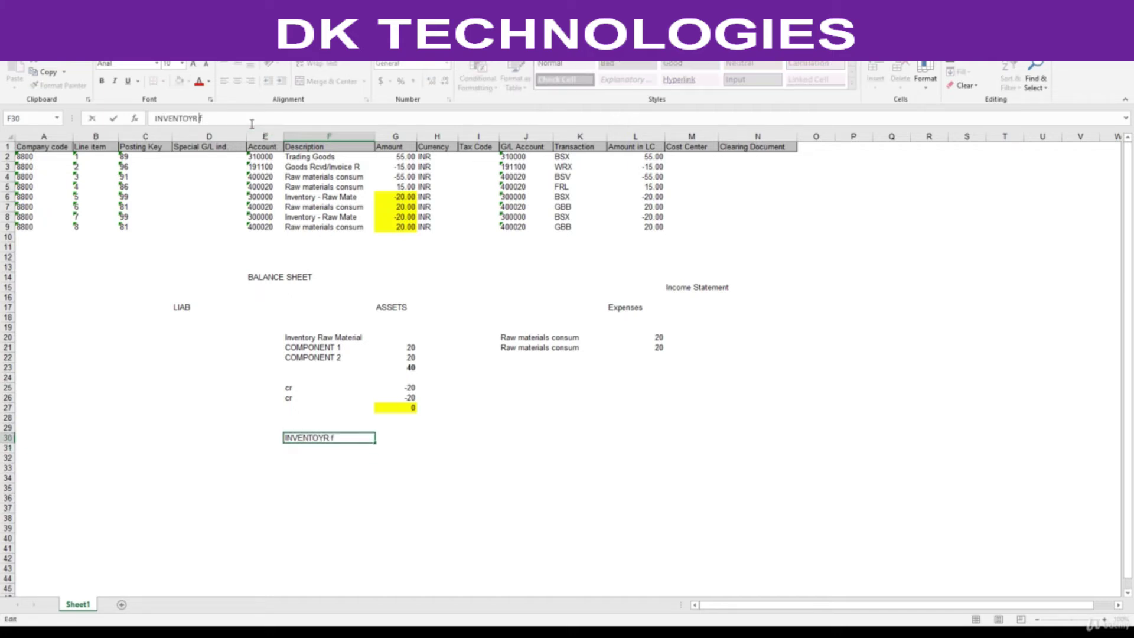
key(Return)
key(Up)
Switch to the SAP_MM_UDEMY_NOTES workbook and copy the Cost of Goods Manufactured - Finished Goods total from cell F13.
key(Right)
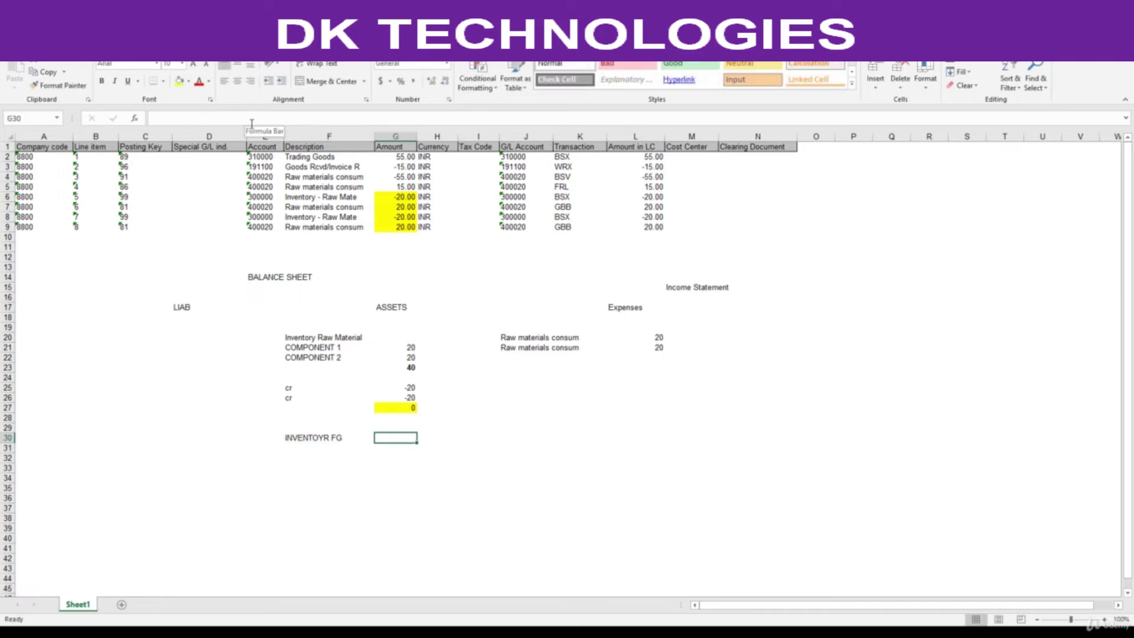
click(623, 631)
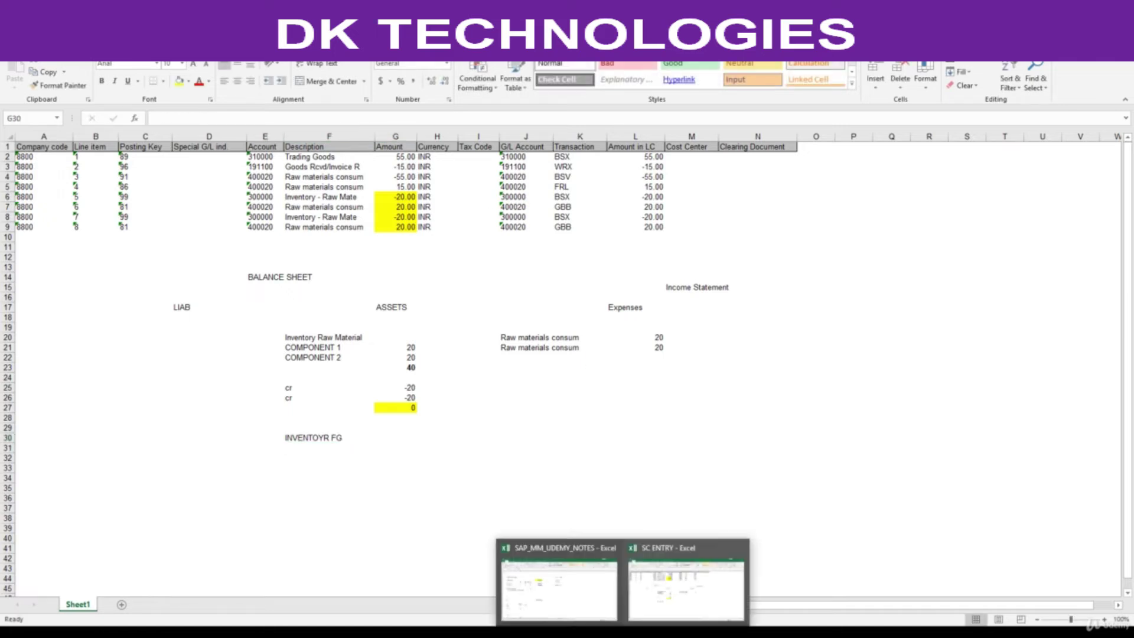
click(591, 609)
click(282, 323)
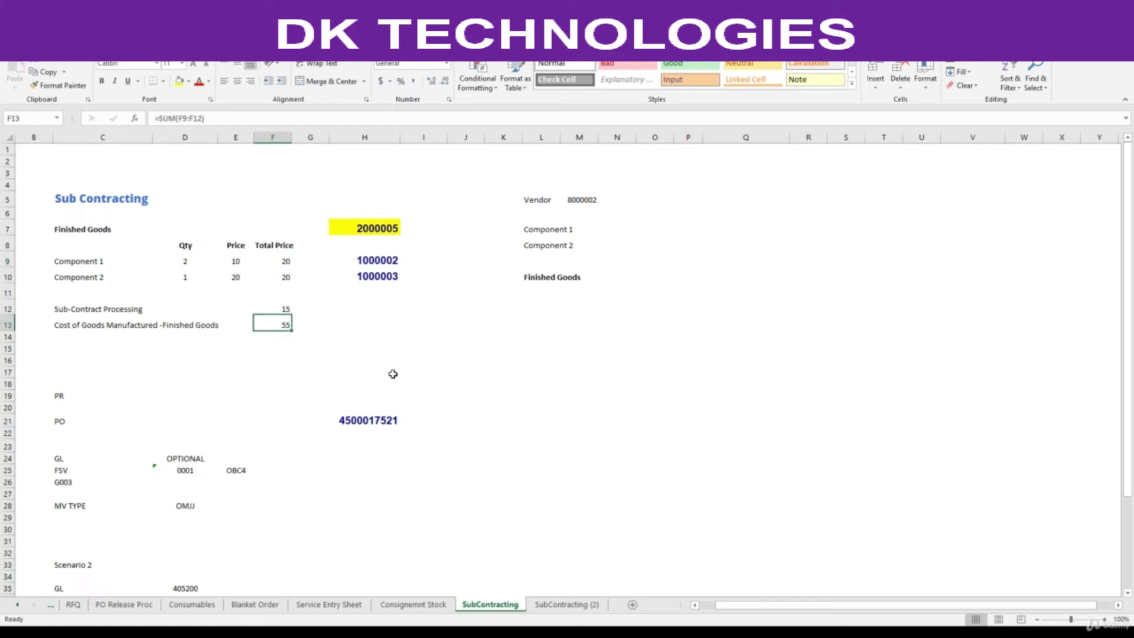
key(ctrl+c)
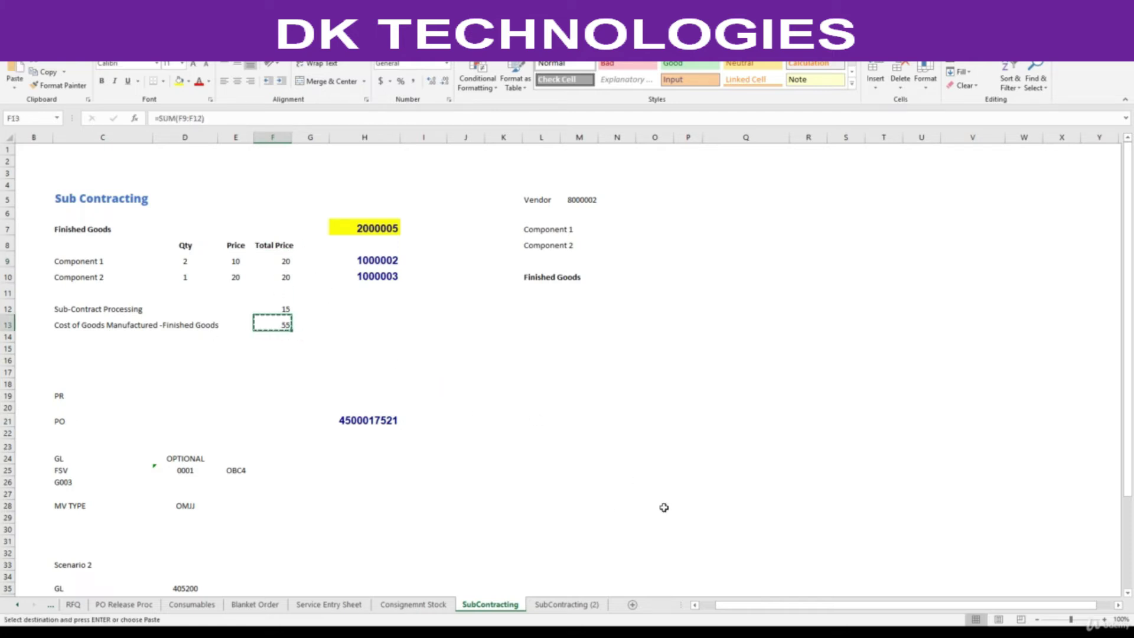
Return to the SC ENTRY workbook and enter 55 as the finished goods inventory amount in cell G30.
mouse_move(623, 633)
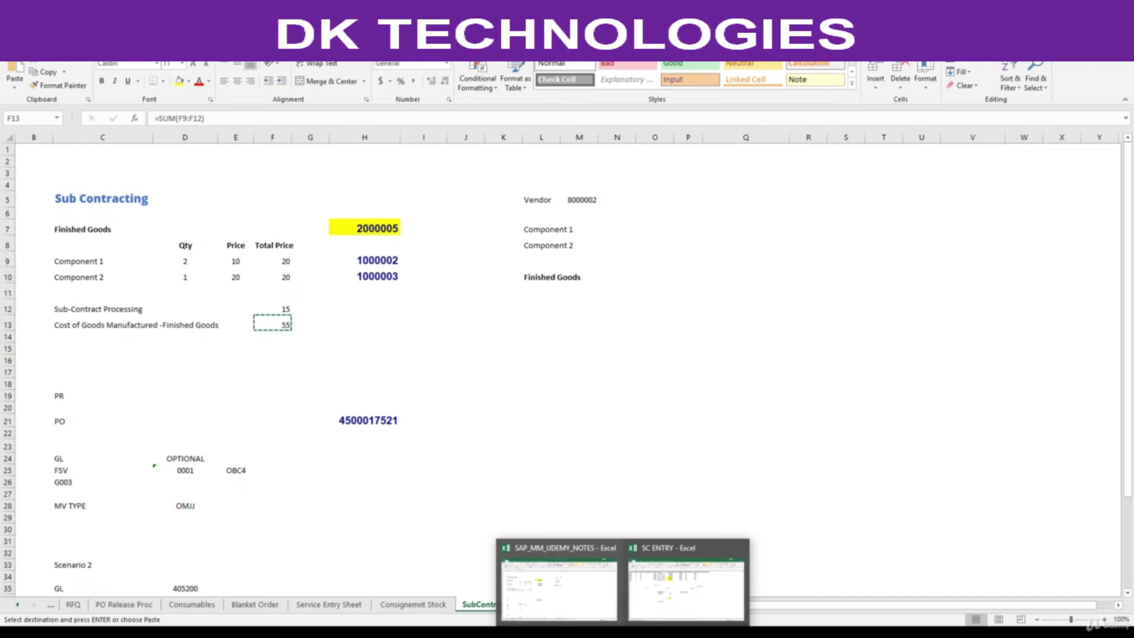
click(685, 588)
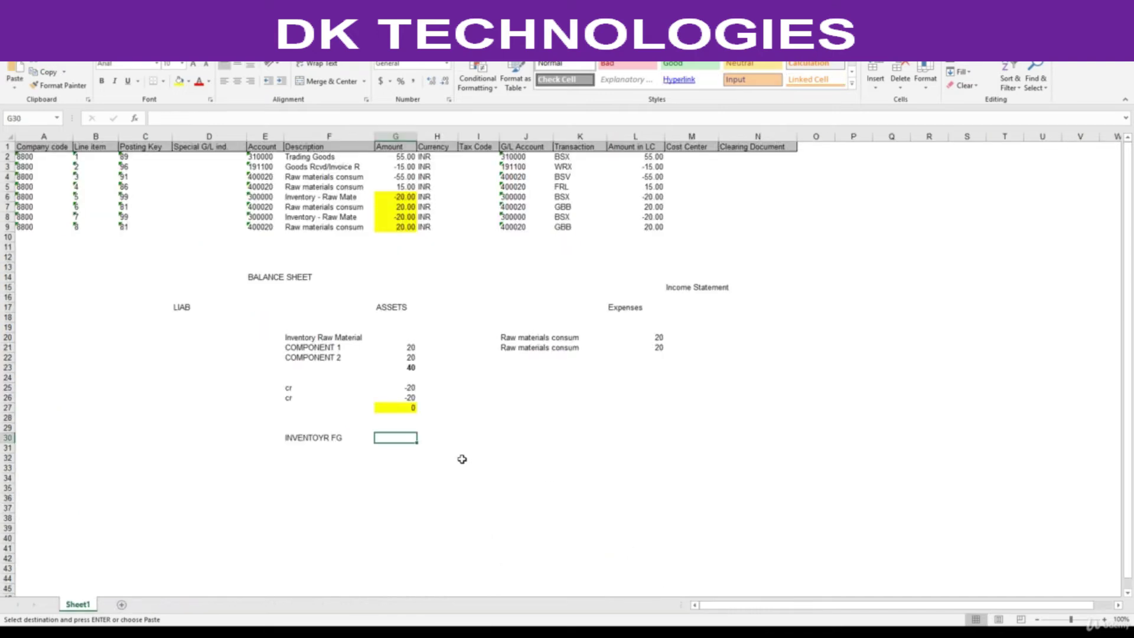
key(ctrl+v)
text(55)
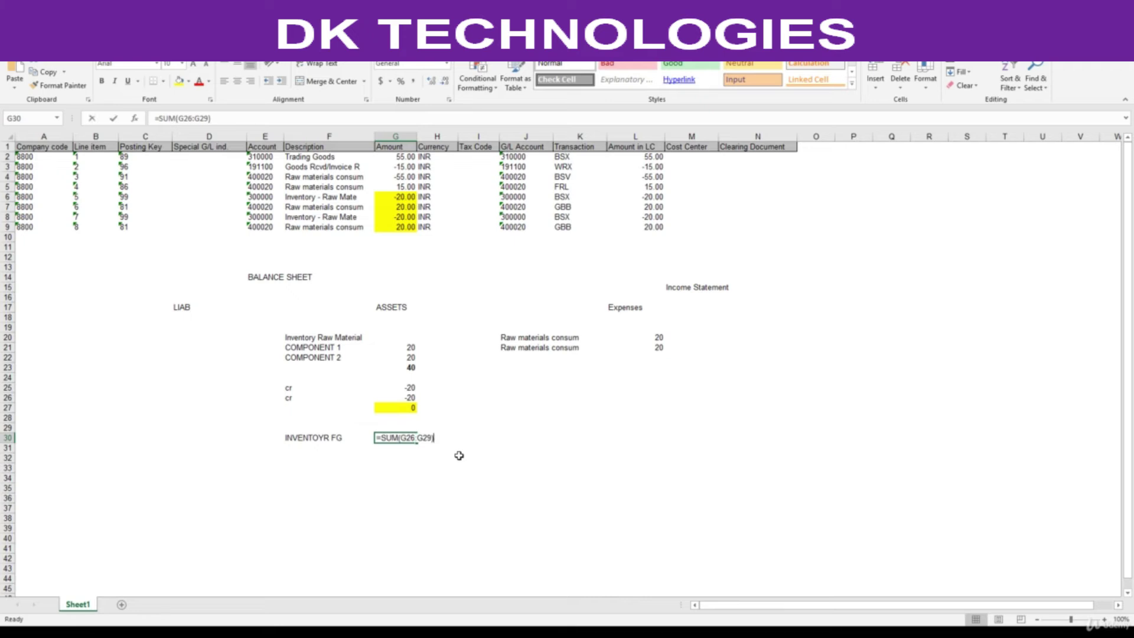
key(Return)
click(403, 433)
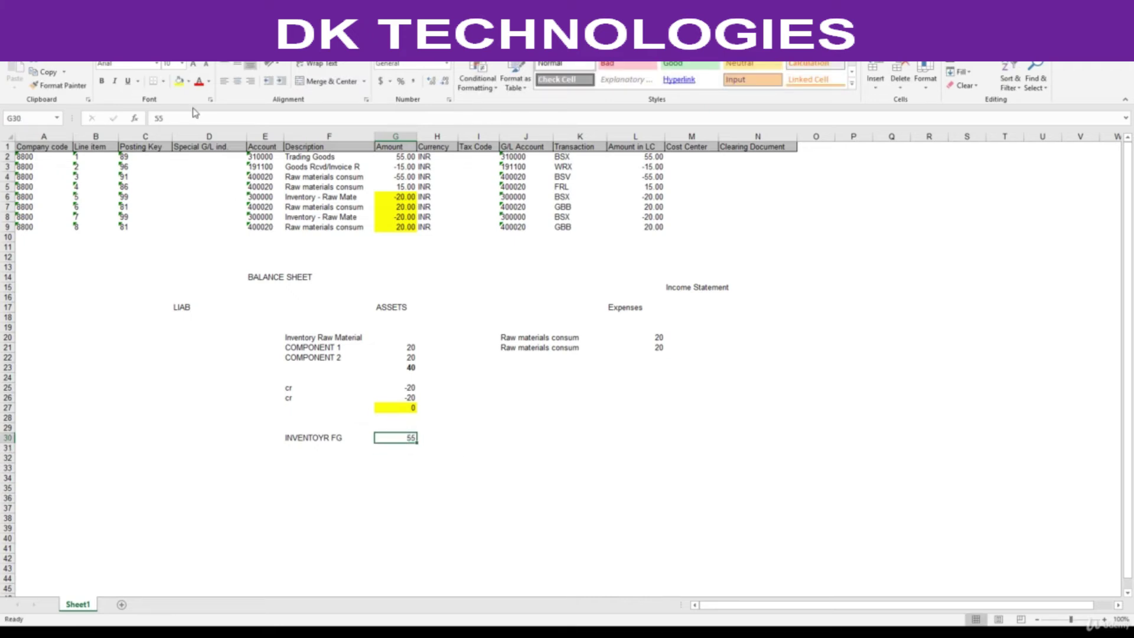
Give the finished goods inventory amount in cell G30 a light green fill.
click(209, 81)
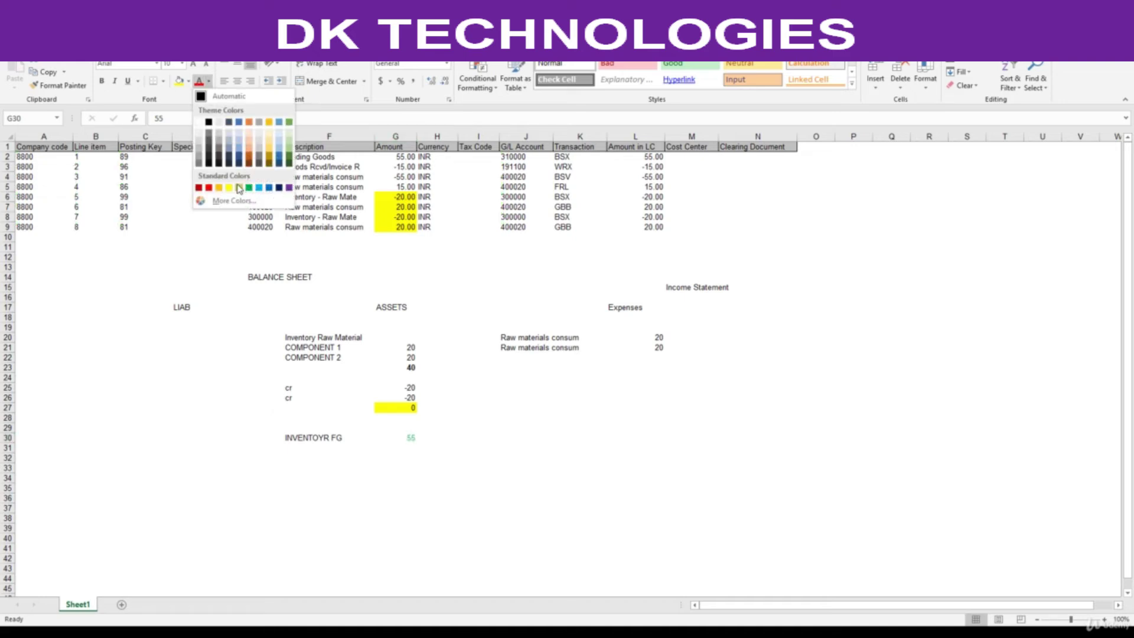
click(215, 96)
click(188, 81)
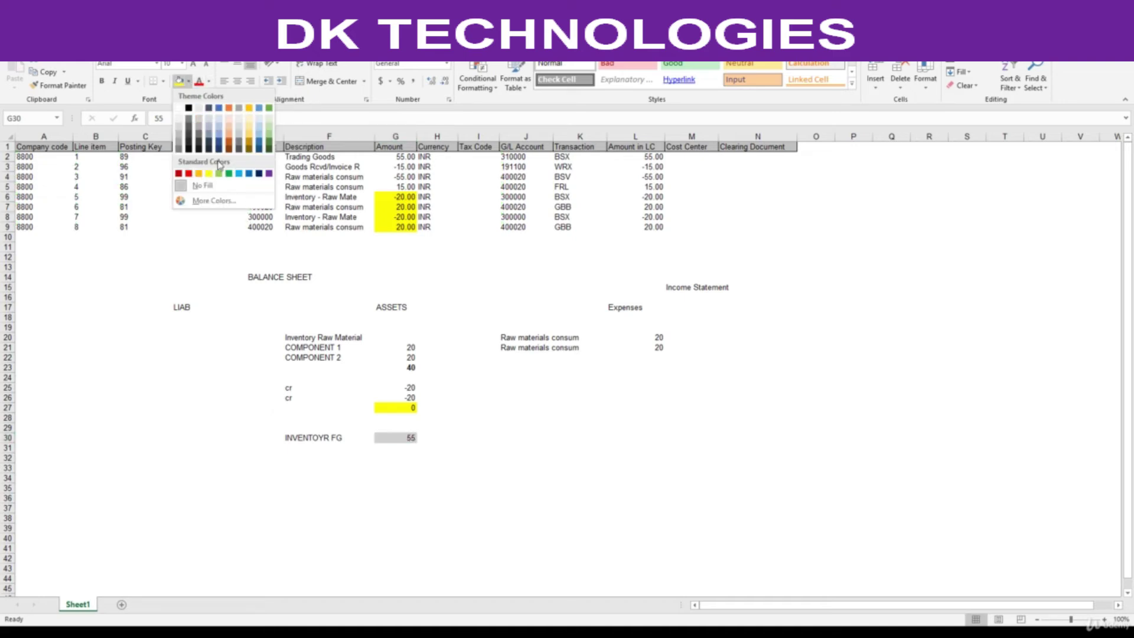
click(220, 173)
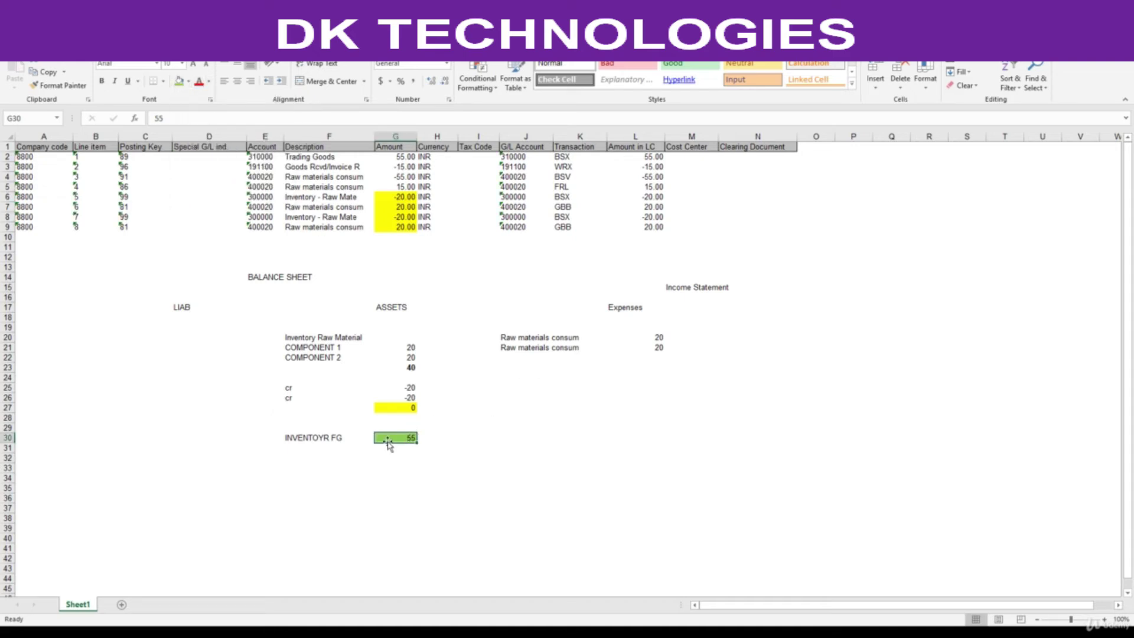
Examine the finished goods inventory amount in relation to the raw materials consumption expenses in the income statement.
click(305, 438)
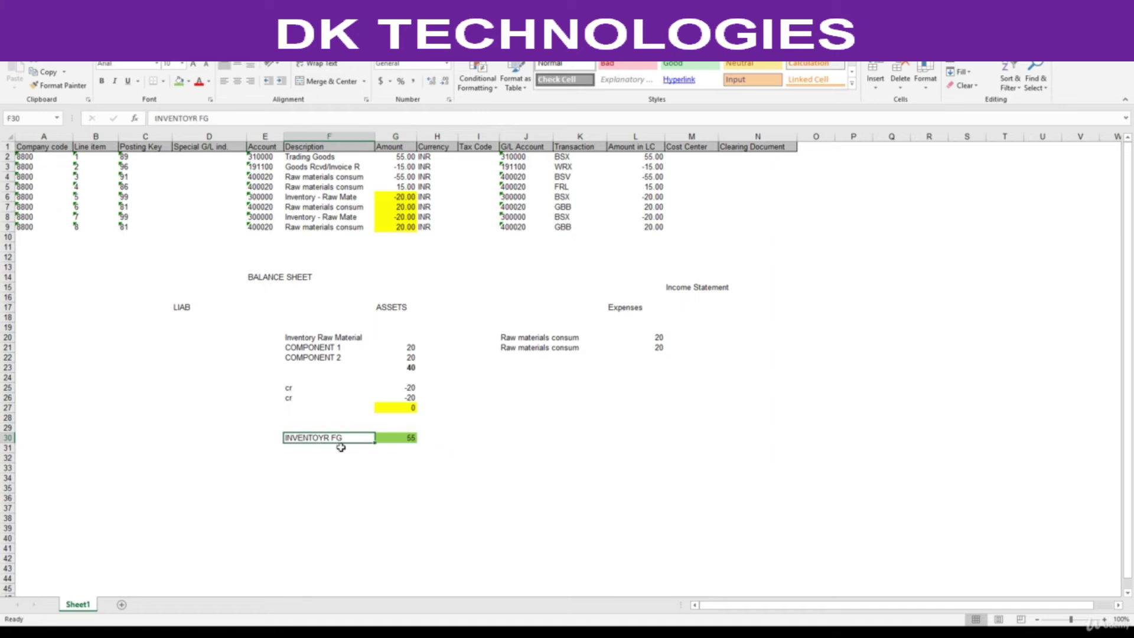
click(401, 441)
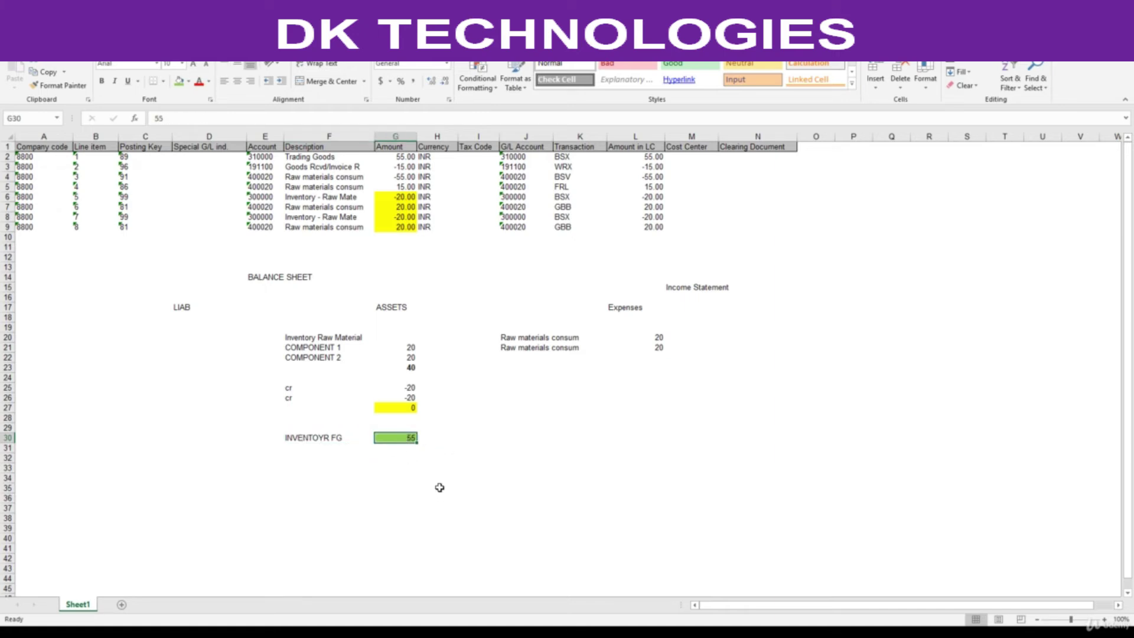
click(522, 336)
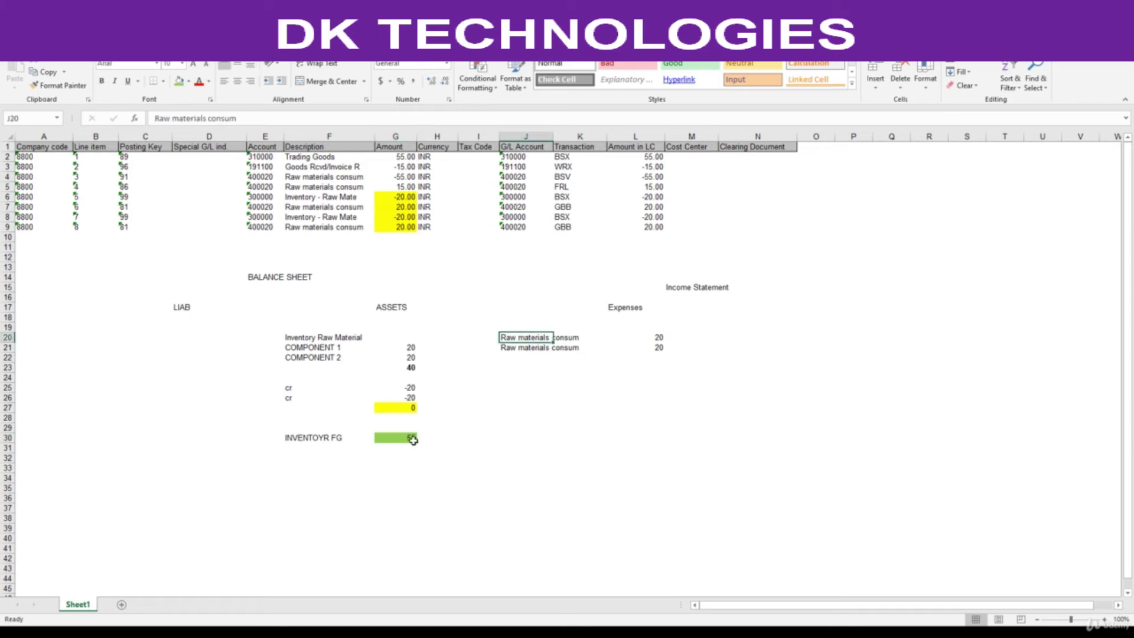
click(671, 288)
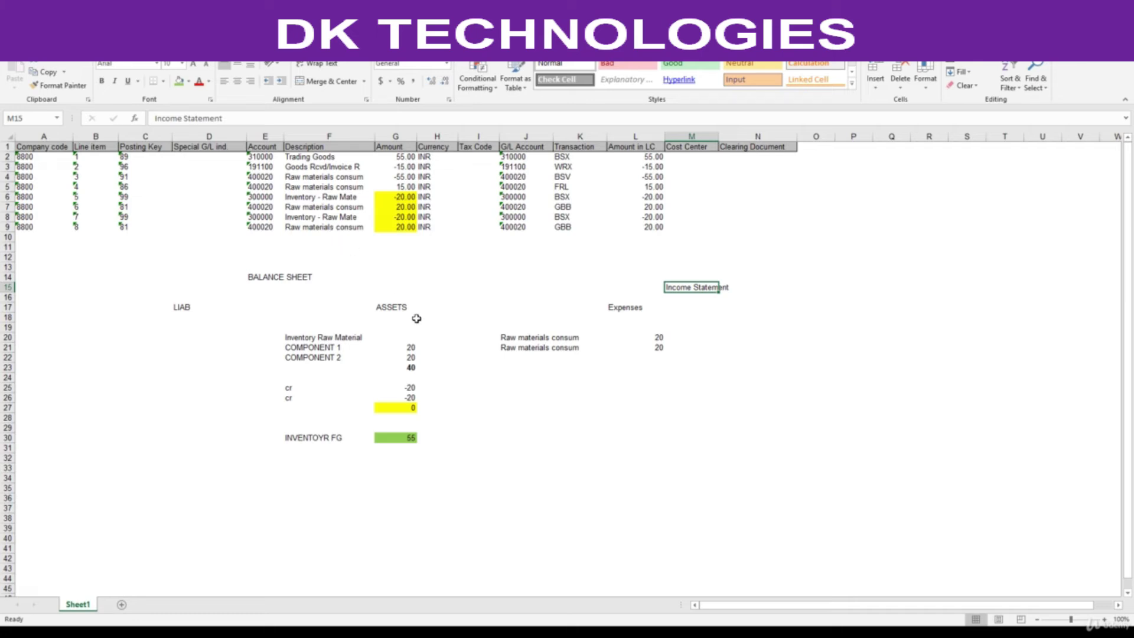
click(403, 437)
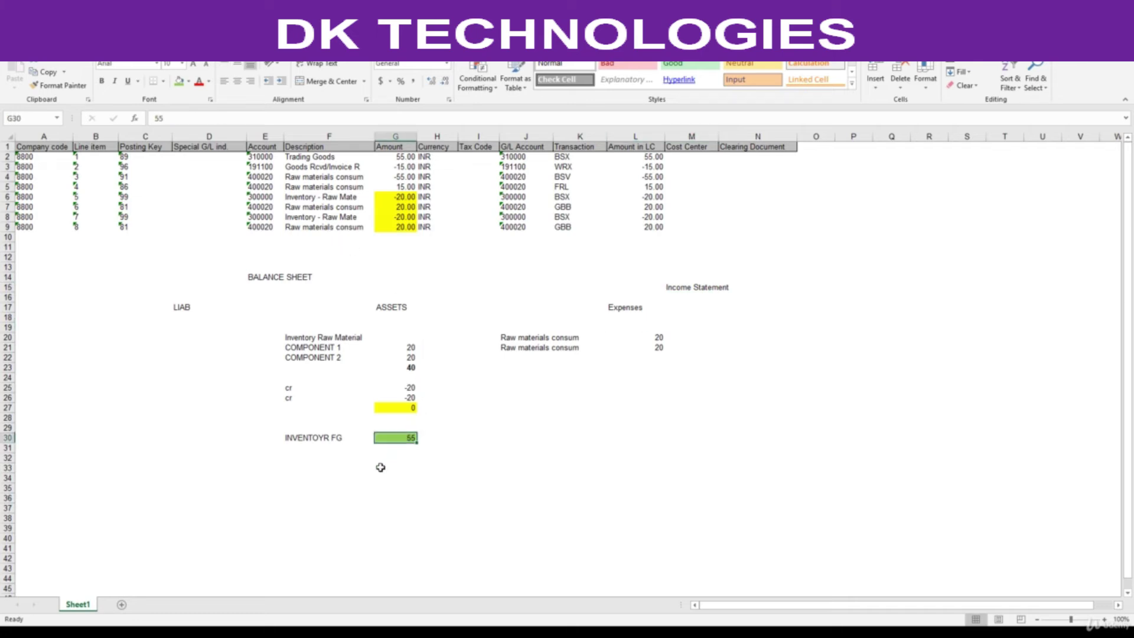
click(671, 288)
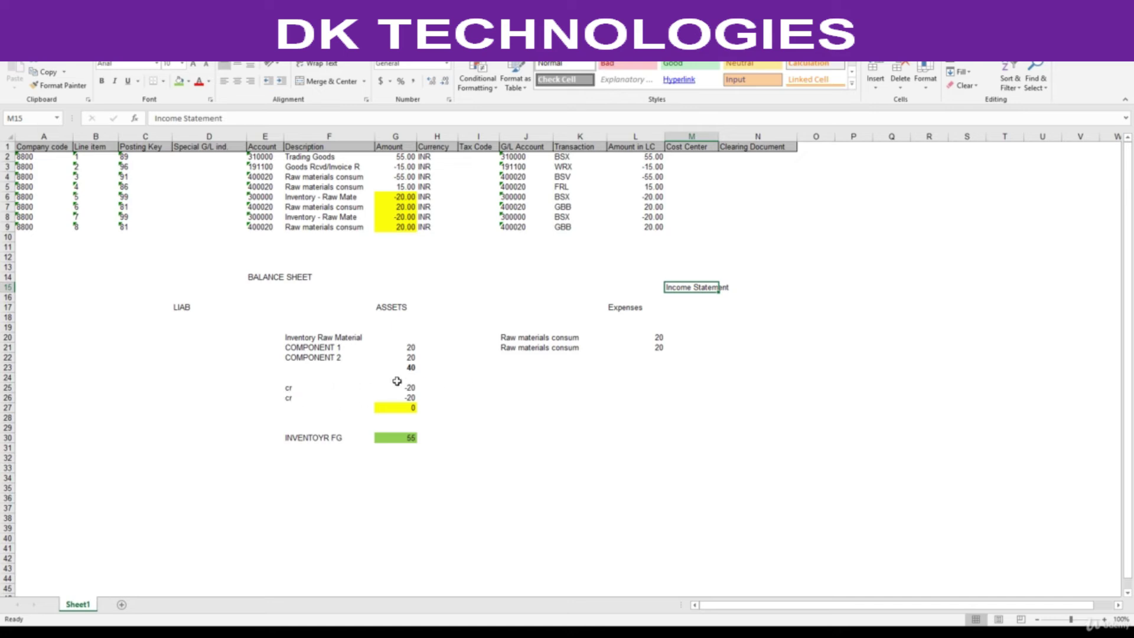
click(538, 337)
drag(655, 341, 657, 346)
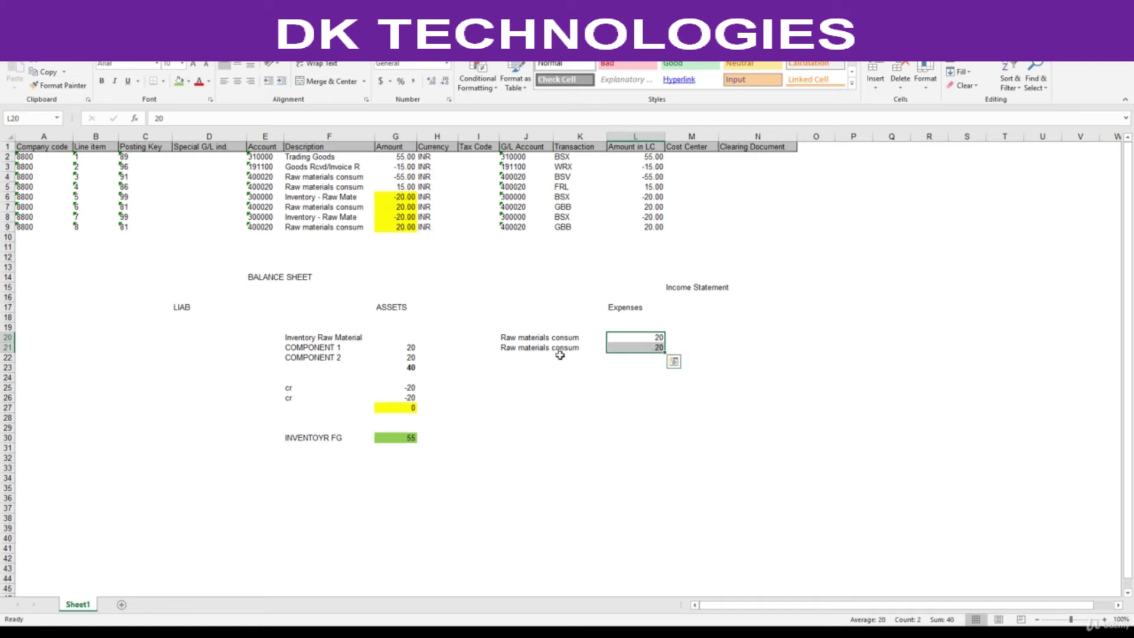
click(686, 289)
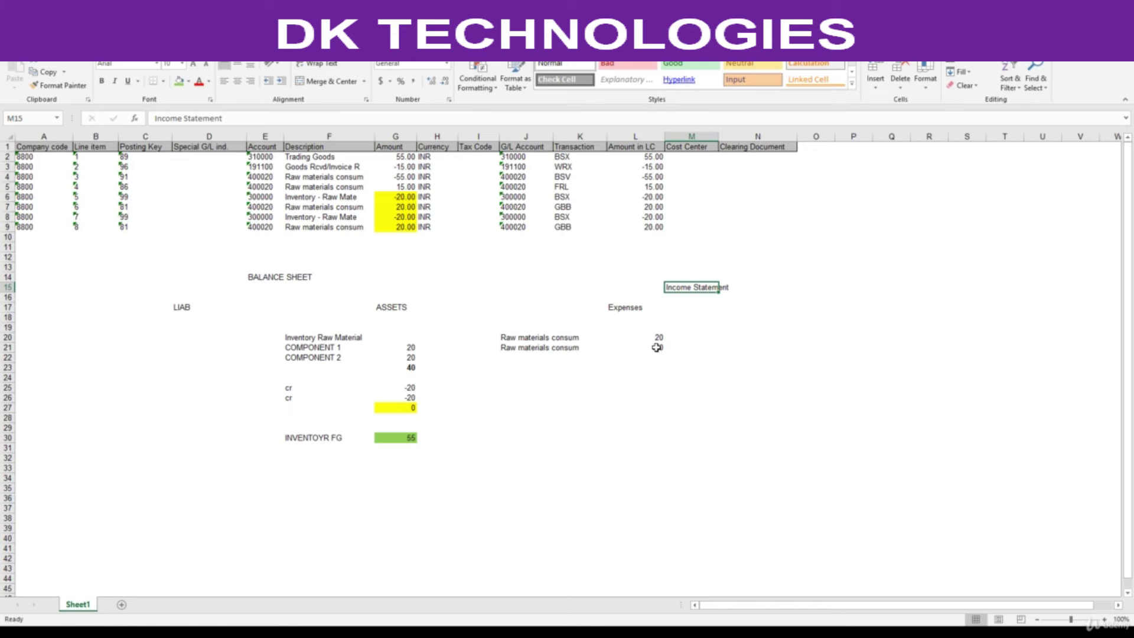
Enter 1000 in cell O15 on the Income Statement row as an example amount.
click(720, 306)
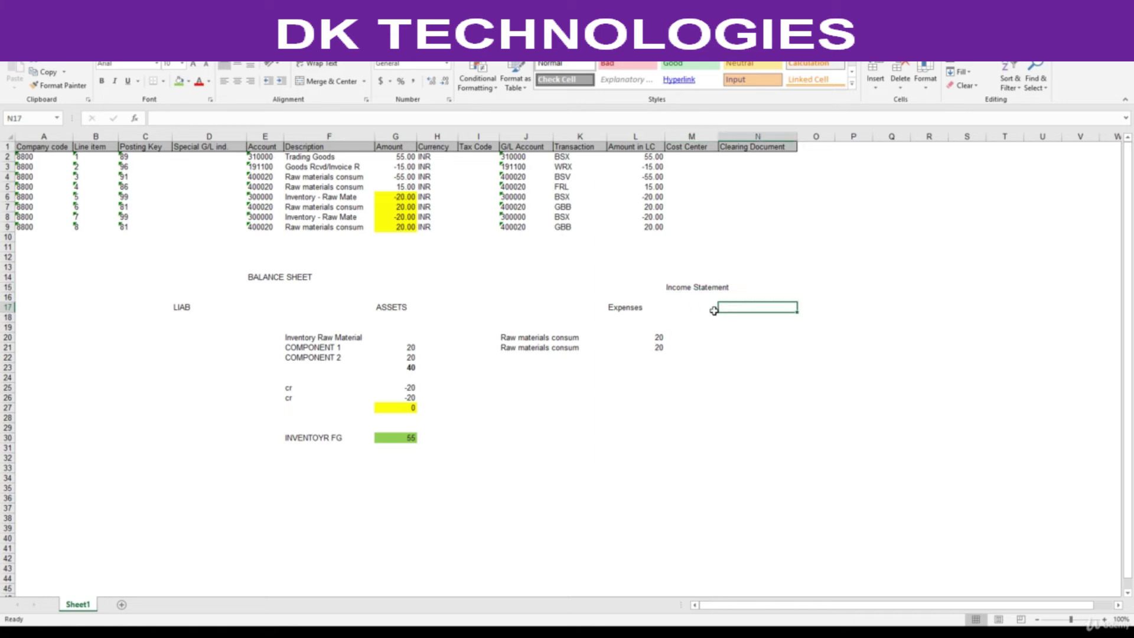
click(660, 318)
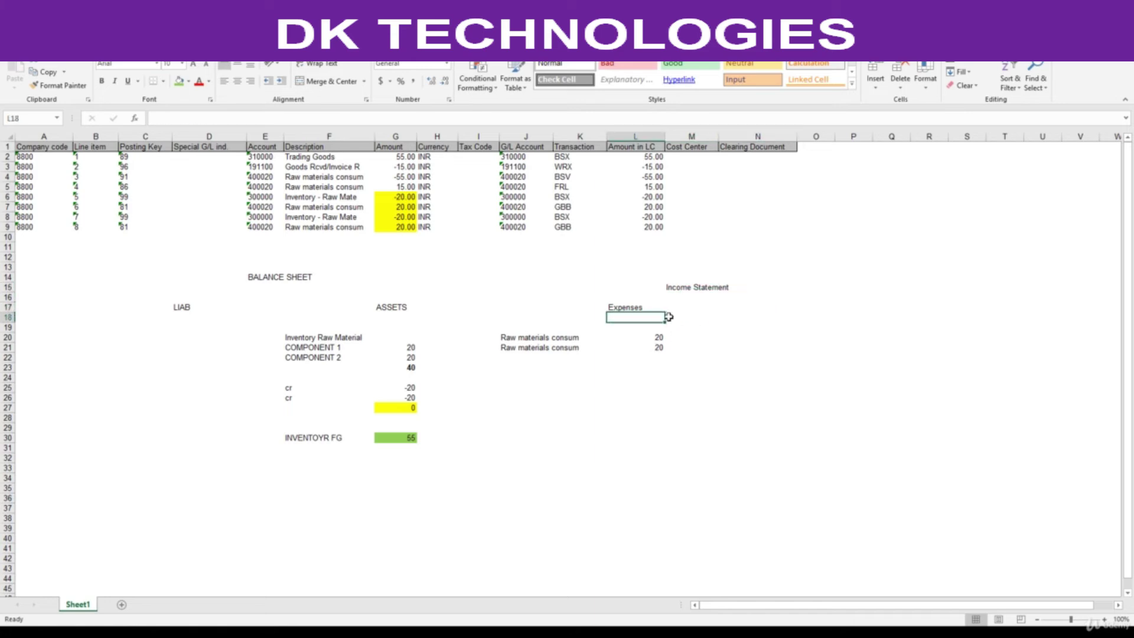
click(737, 307)
click(754, 287)
click(820, 286)
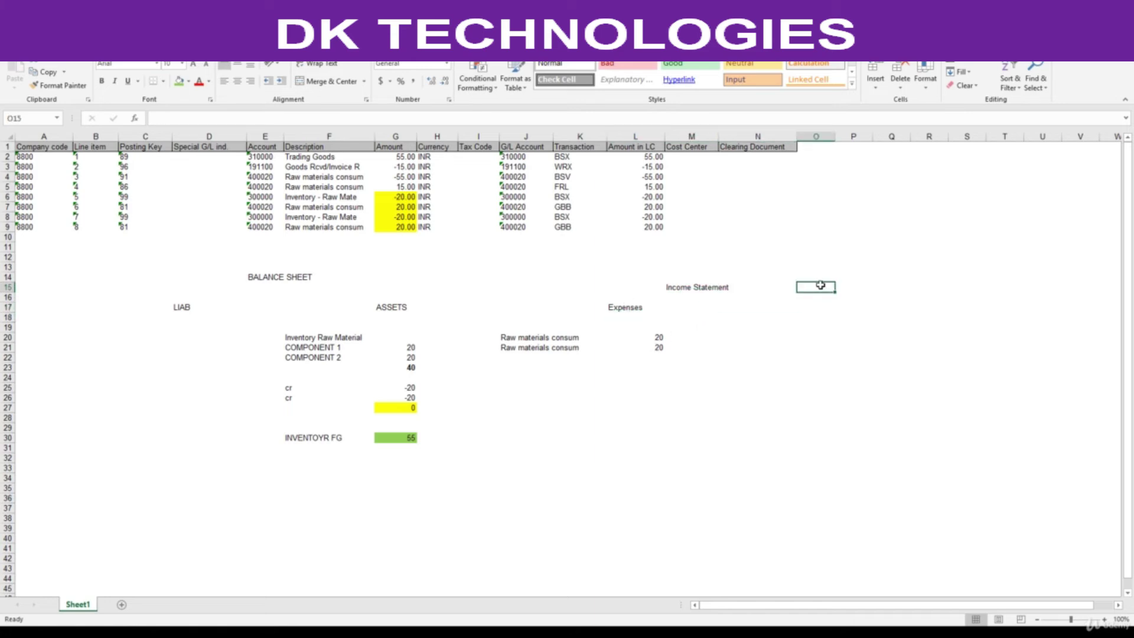
text(100)
key(Return)
Enter 40 in cell O21 as the combined raw materials consumption from L20:L21.
key(Down)
key(Down)
key(Down)
key(Down)
key(Down)
key(Down)
key(Up)
drag(659, 335, 659, 345)
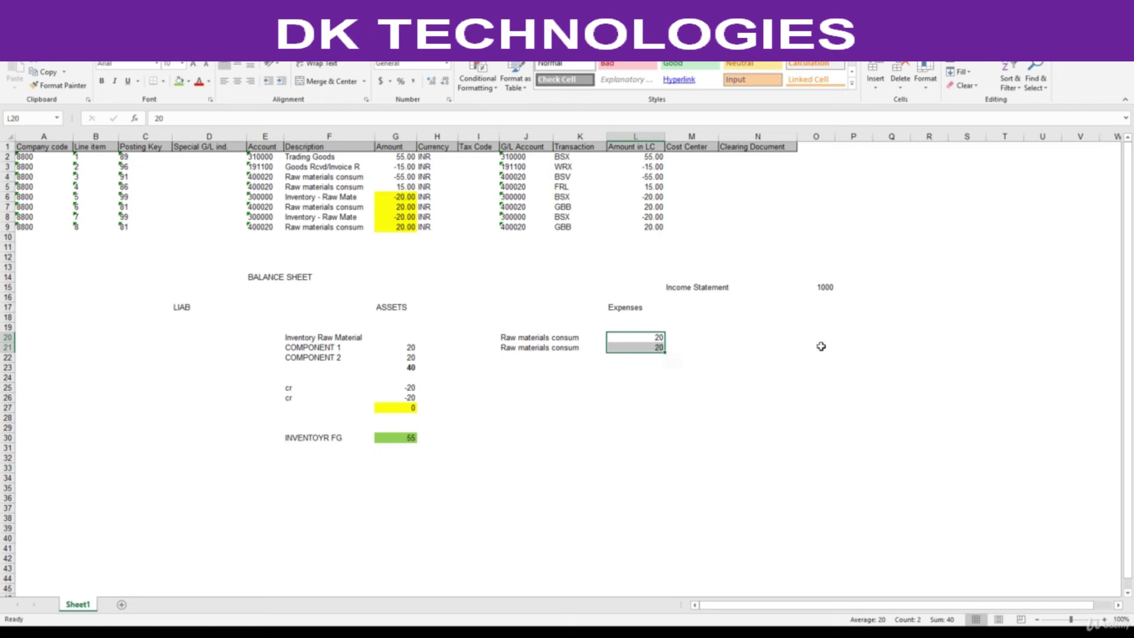
click(822, 347)
double_click(827, 347)
key(Return)
Subtract the consumption in O21 from the income amount in O15 with a formula in cell O23.
key(Return)
text(=)
key(Up)
key(Up)
key(Up)
key(Up)
key(Up)
key(Up)
key(Up)
key(Up)
text(-)
click(827, 347)
key(Return)
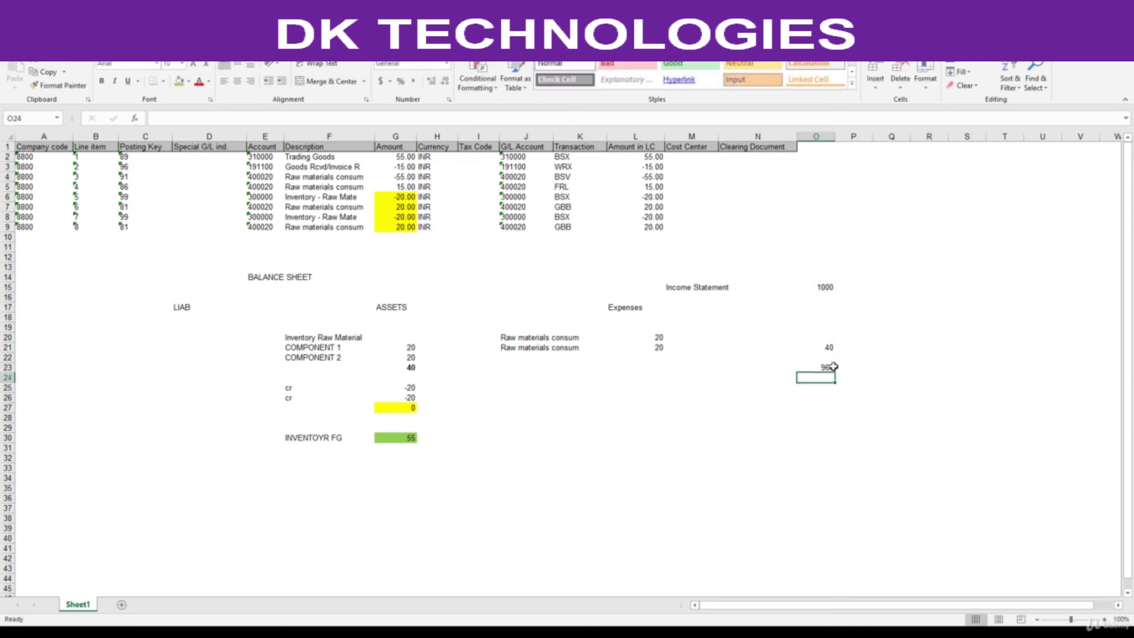
Compare the raw materials consumption lines and the component inventory total with the finished goods inventory under ASSETS.
click(514, 336)
drag(620, 341, 643, 347)
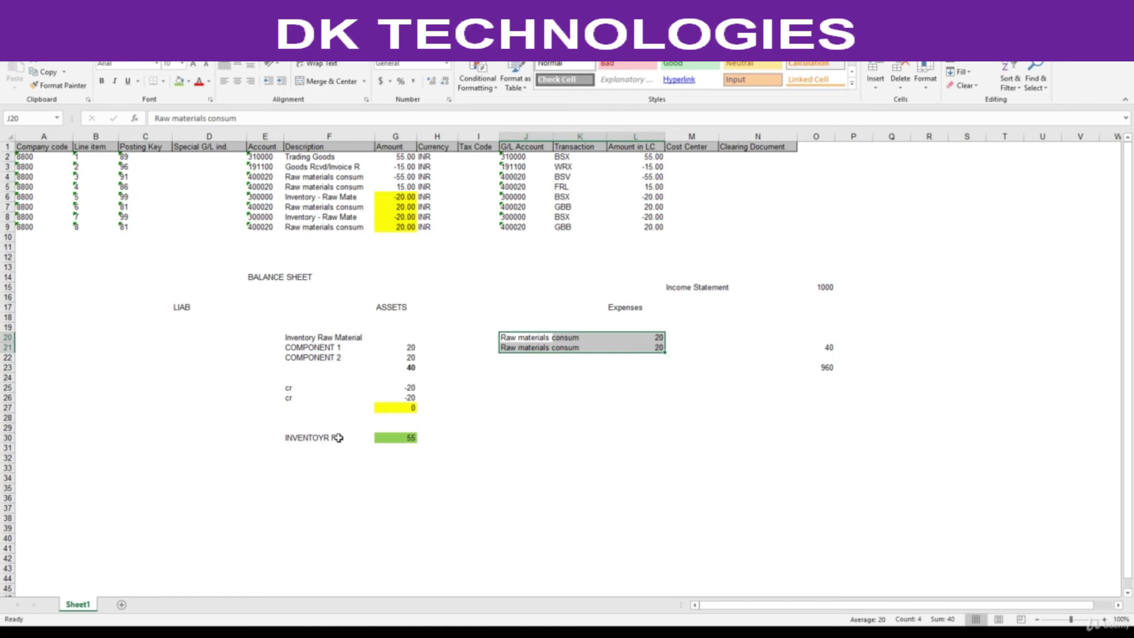
drag(303, 438, 390, 438)
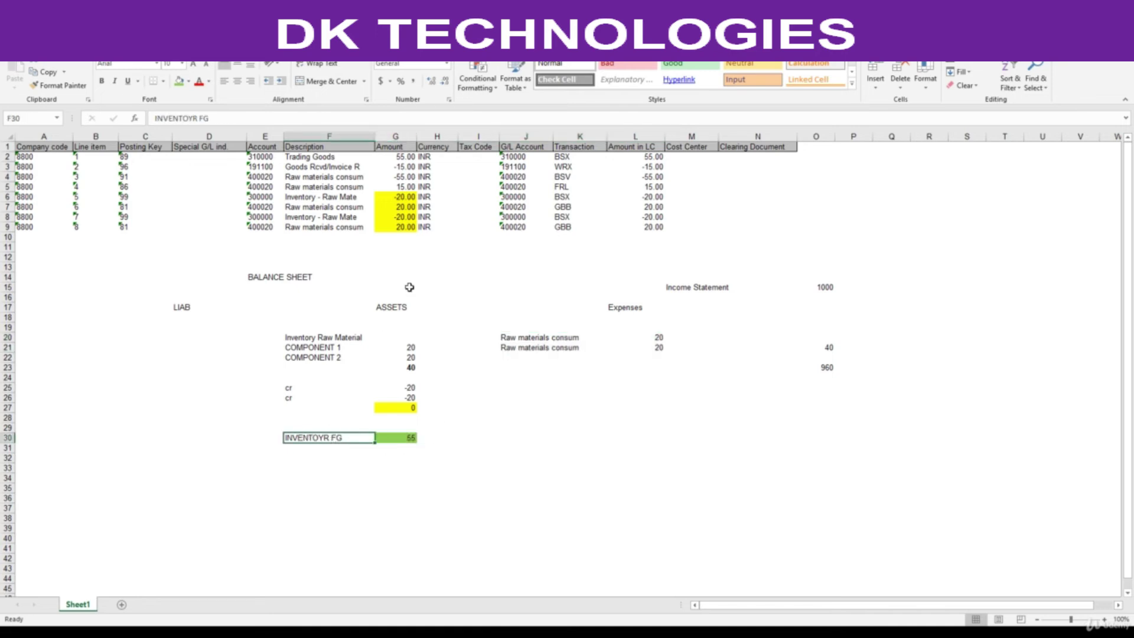
click(391, 307)
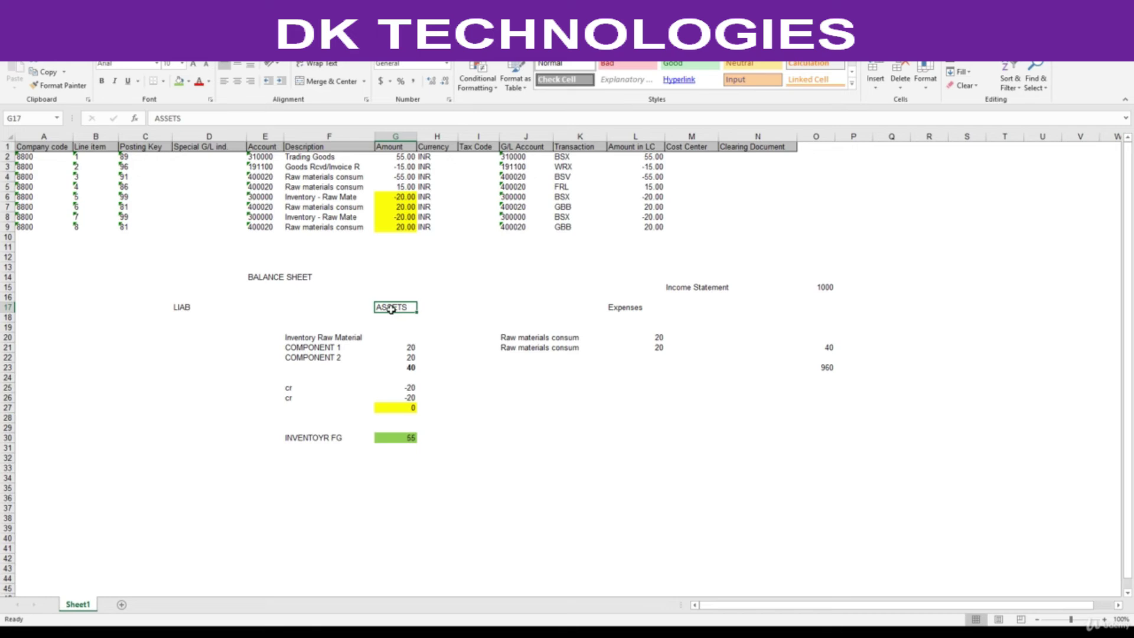
click(402, 438)
click(405, 368)
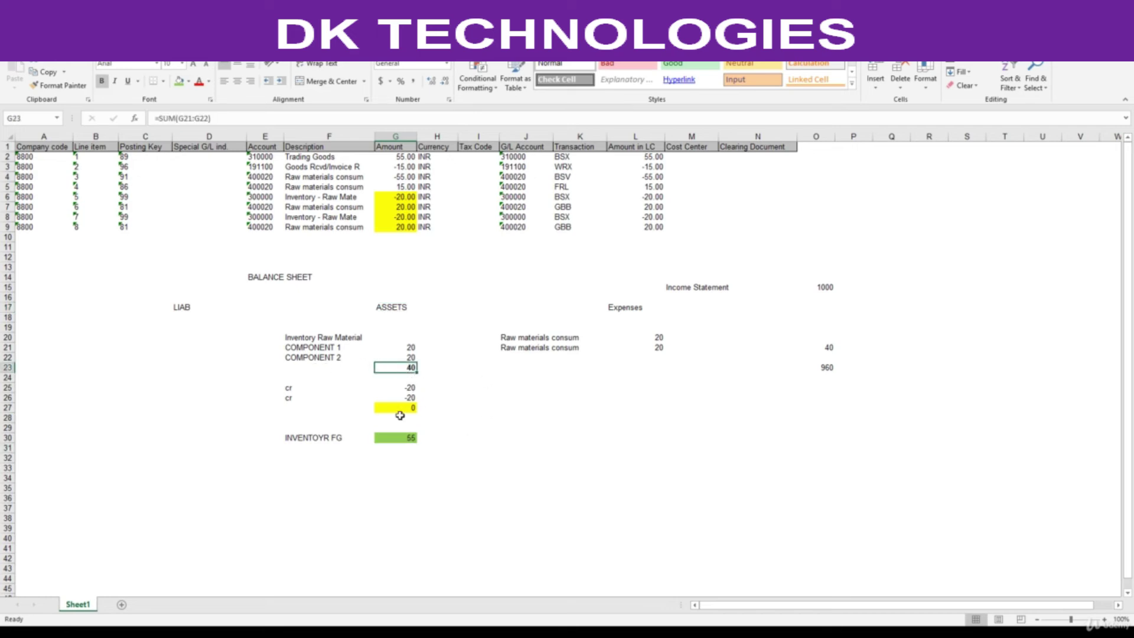
drag(308, 346, 329, 356)
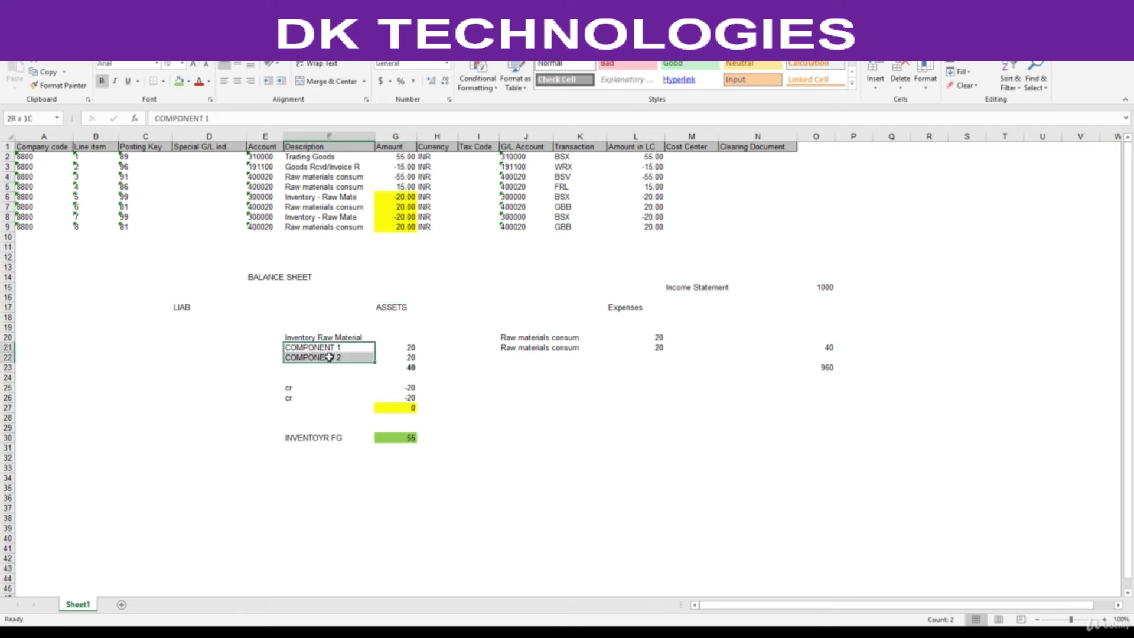
click(403, 438)
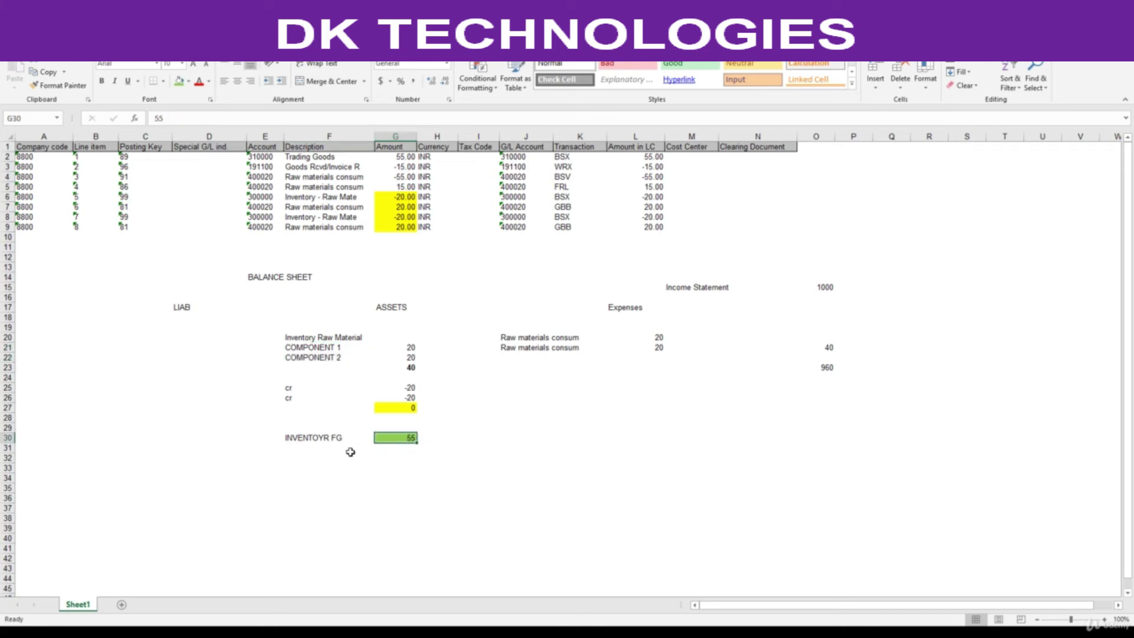
Calculate the difference between finished goods and component inventory in cell G31 with the formula =G30-G23.
click(403, 451)
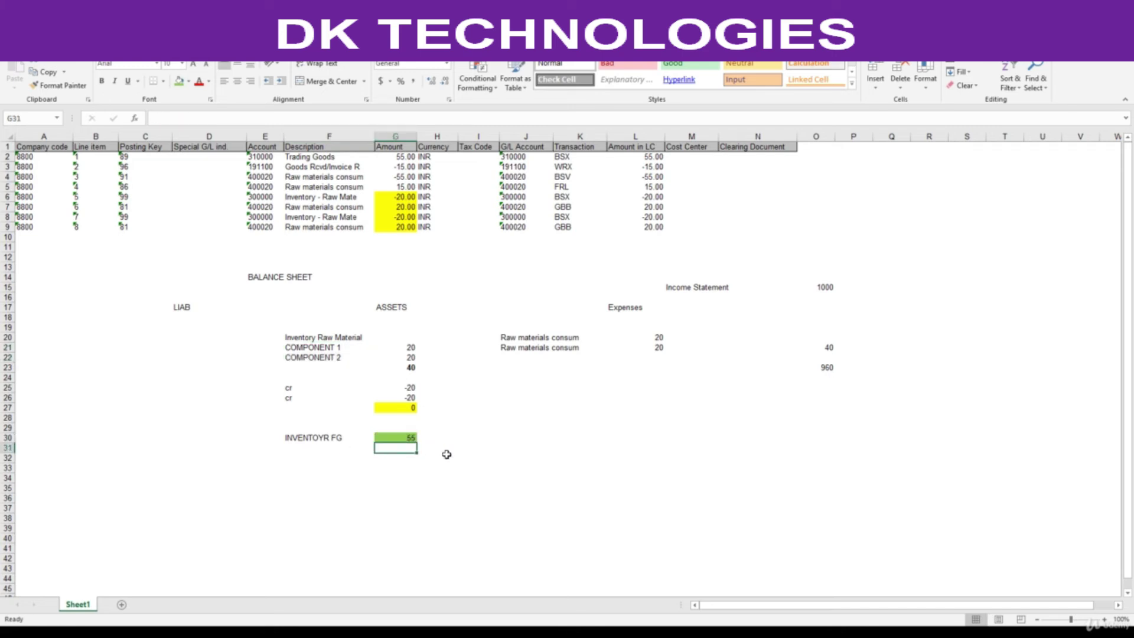
text(=)
key(Up)
text(-)
key(Up)
key(Up)
key(Up)
key(Up)
key(Up)
key(Up)
key(Up)
key(Up)
key(Return)
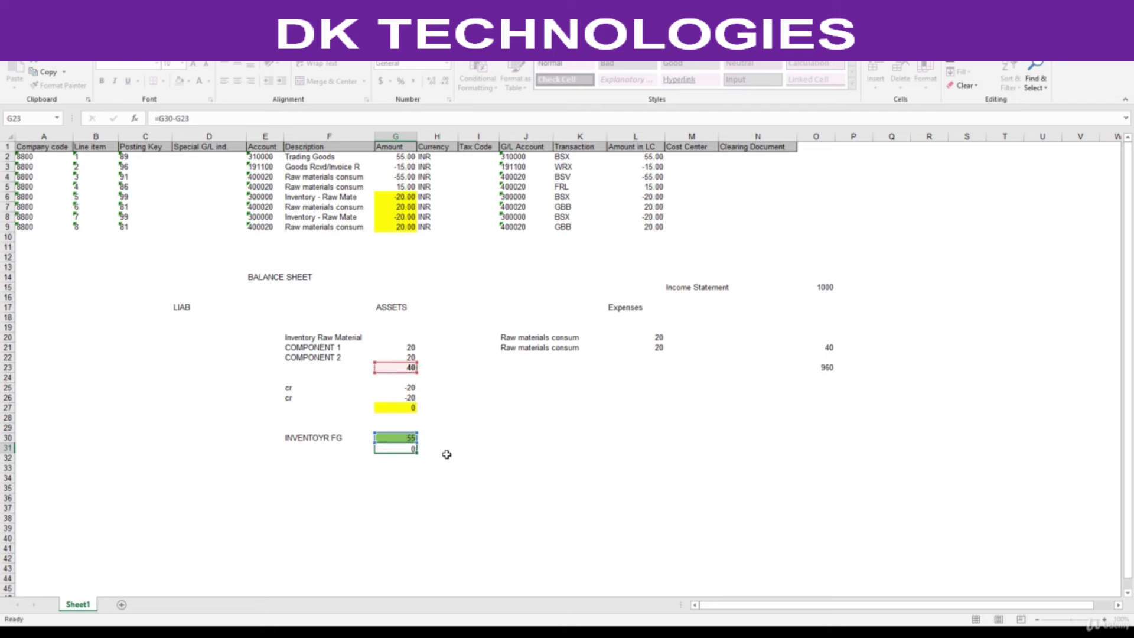
Clear the inventory difference formula from cell G31.
key(Up)
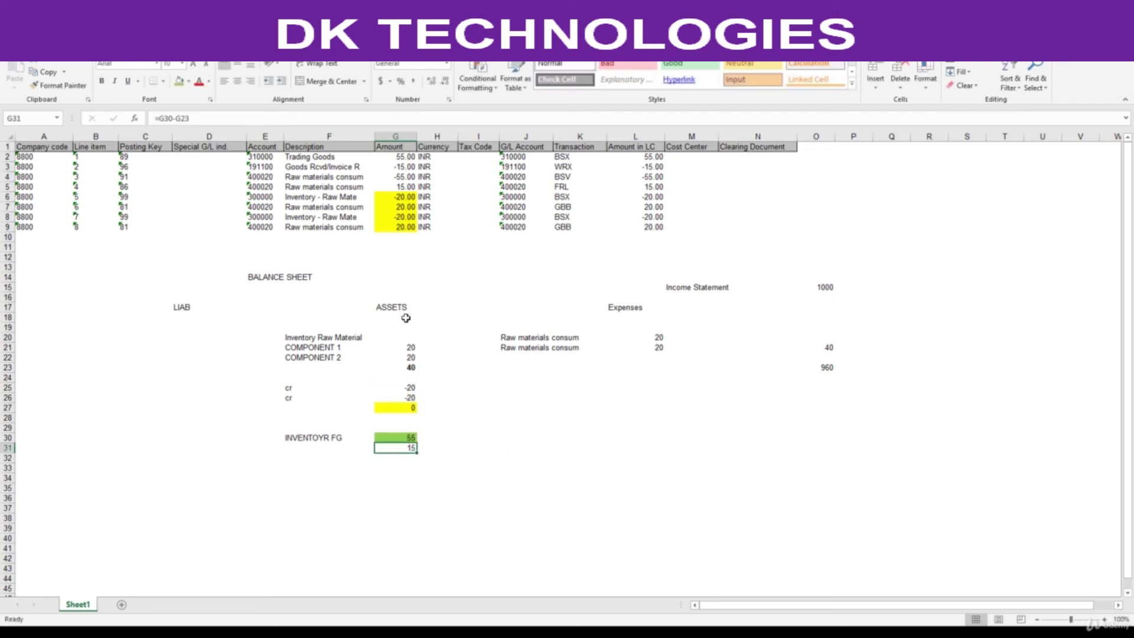
key(Delete)
key(Up)
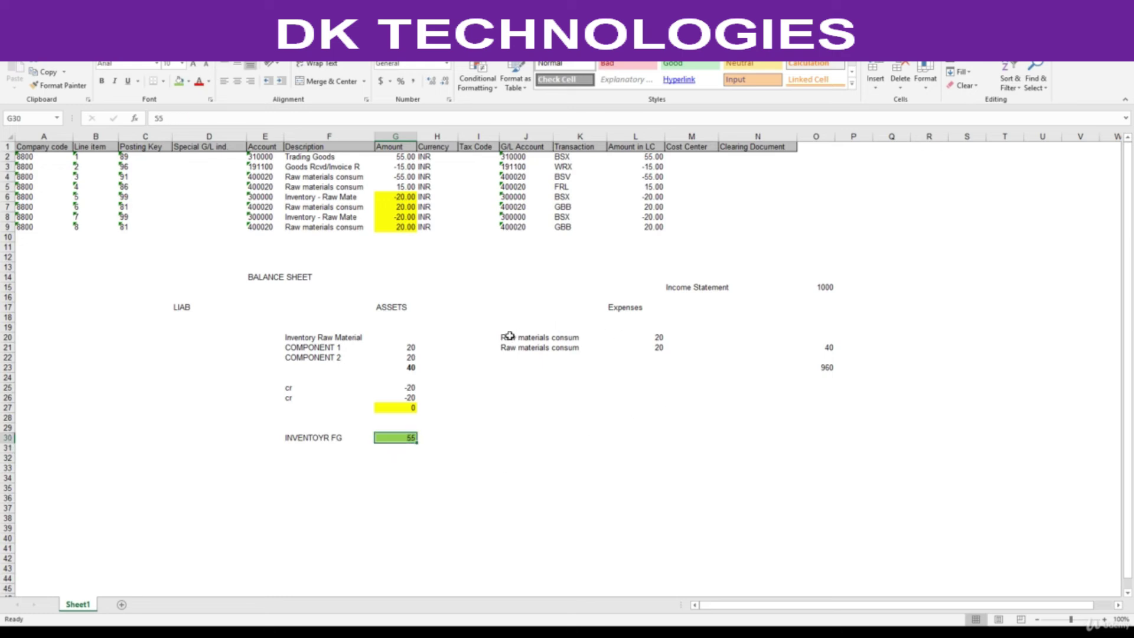
Copy the Raw materials consum label from J21 to J23 in the Expenses section.
drag(509, 336, 569, 340)
click(324, 437)
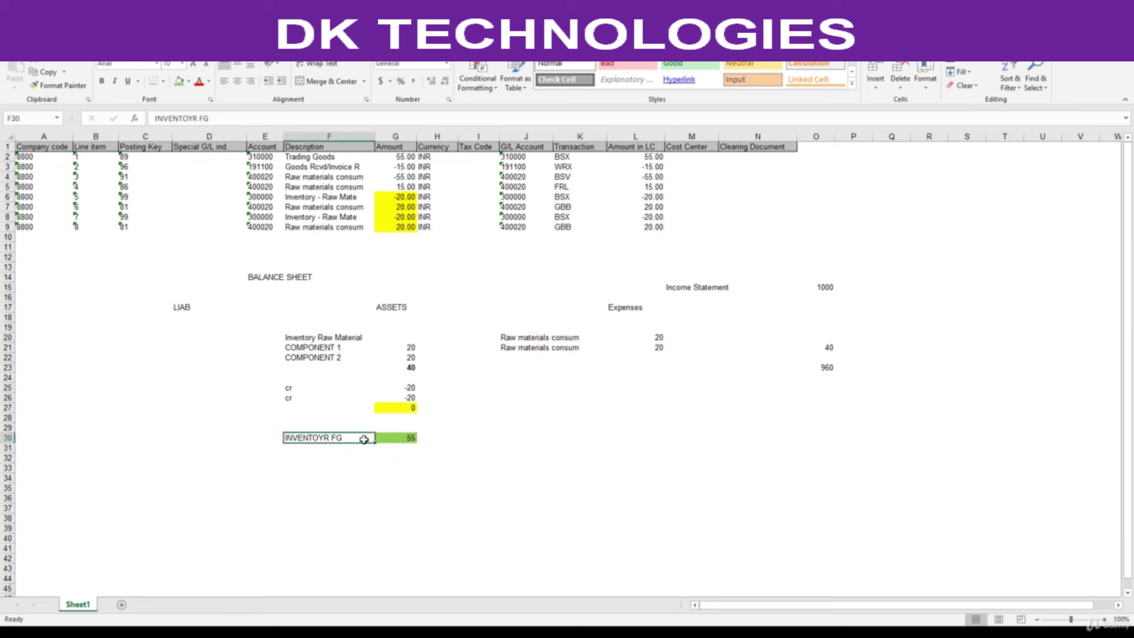
click(398, 438)
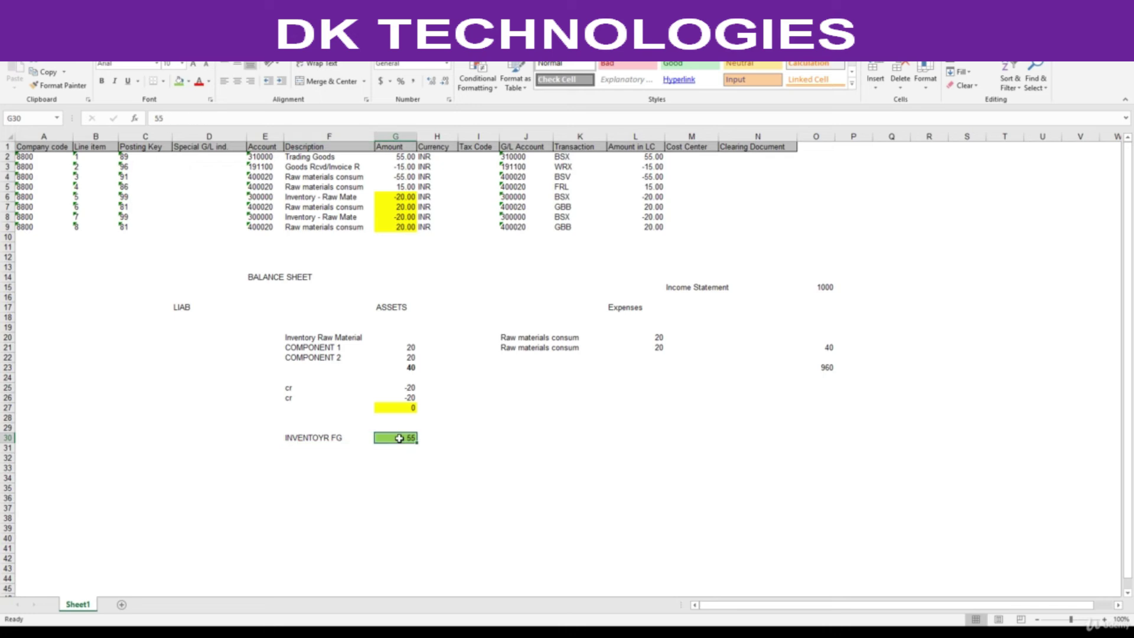
click(514, 350)
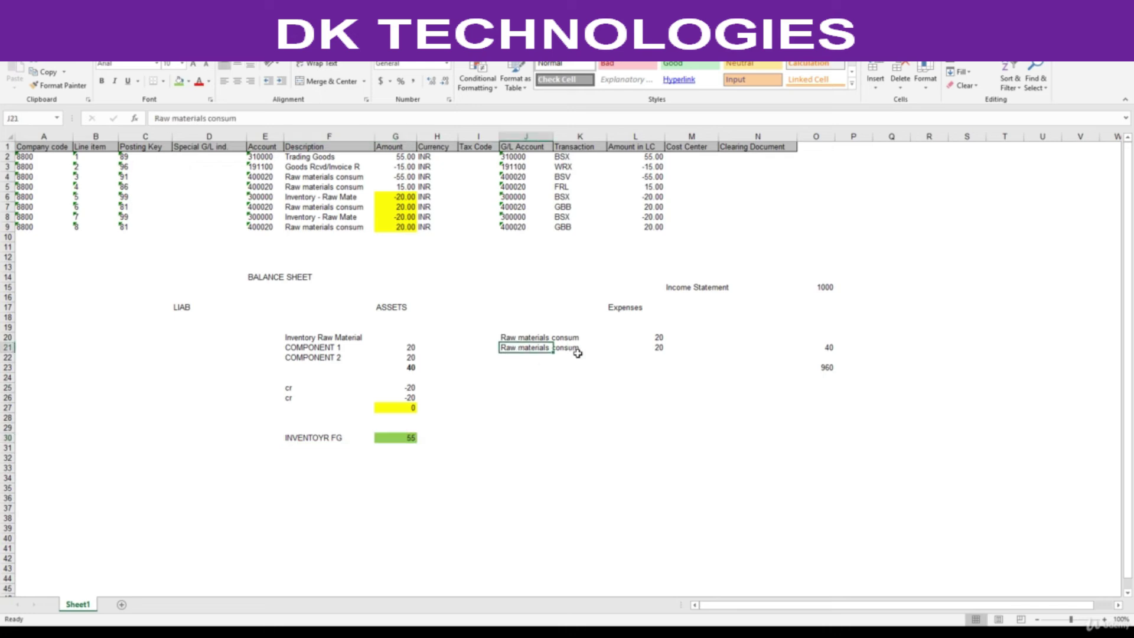
key(ctrl+c)
key(Down)
key(Down)
key(Return)
Enter -55 in cell L23 as the amount for the copied Raw materials consum line.
key(Right)
key(Right)
key(Right)
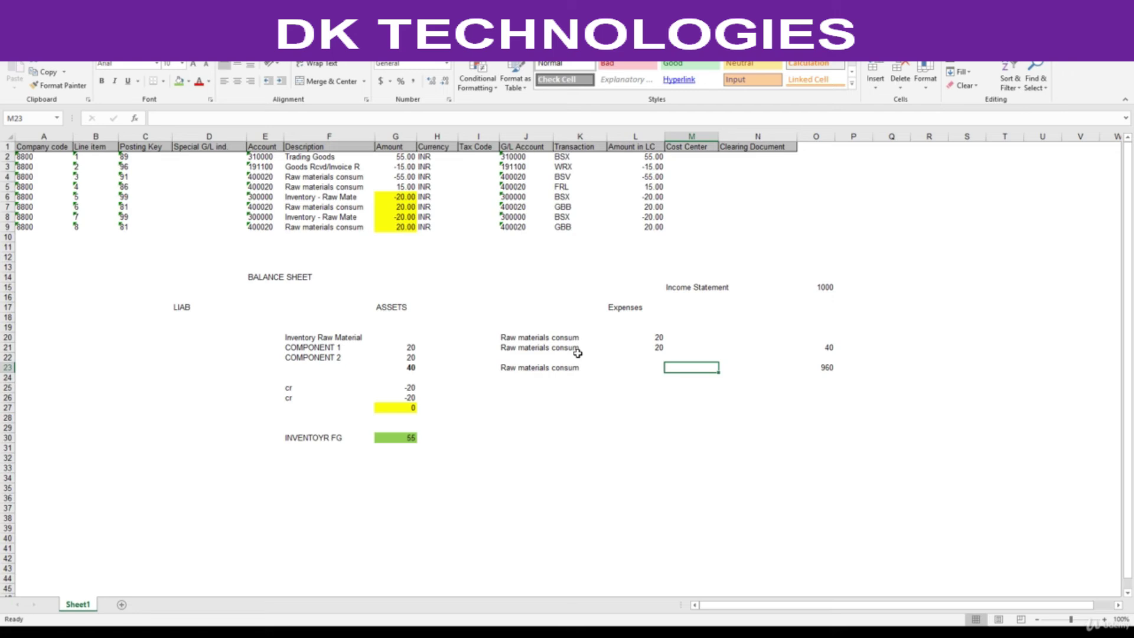
key(Left)
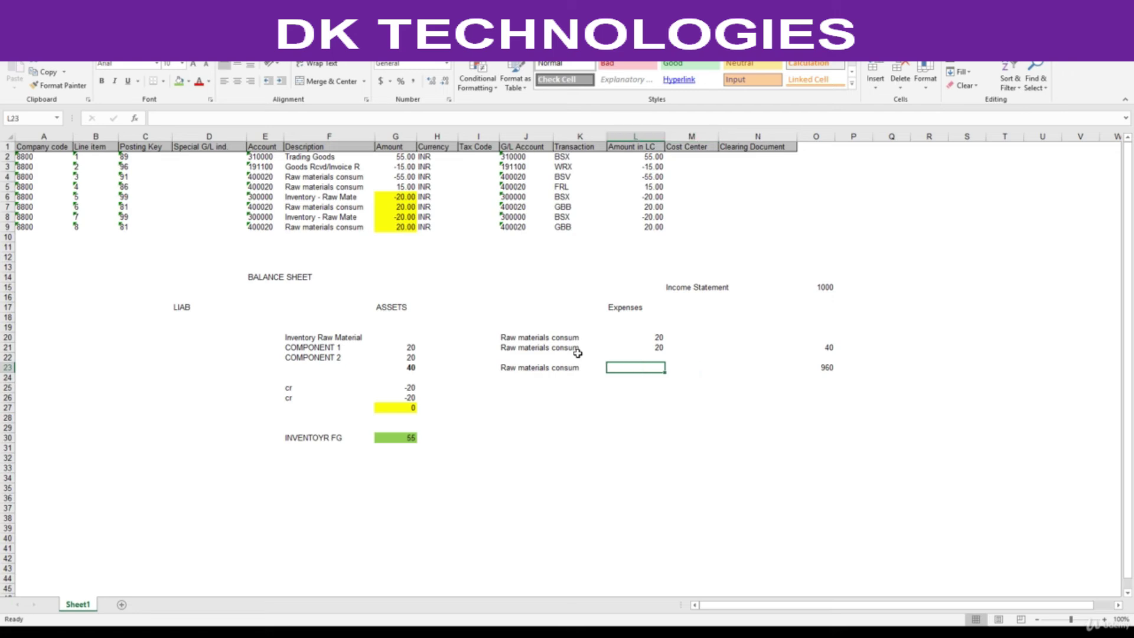
text(55)
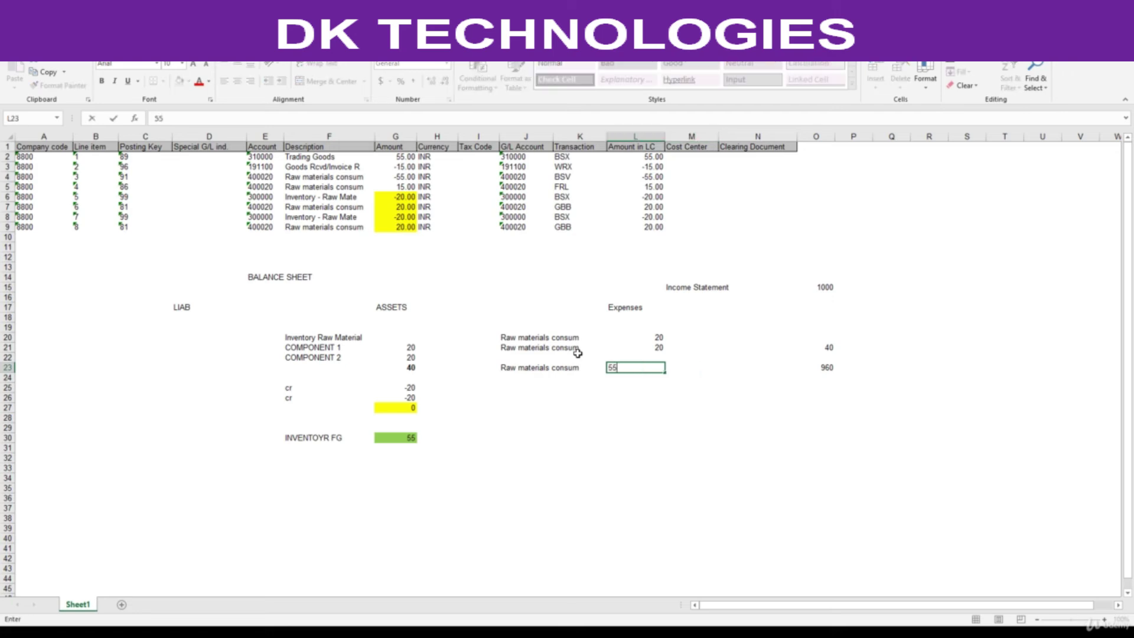
text(-55)
key(Return)
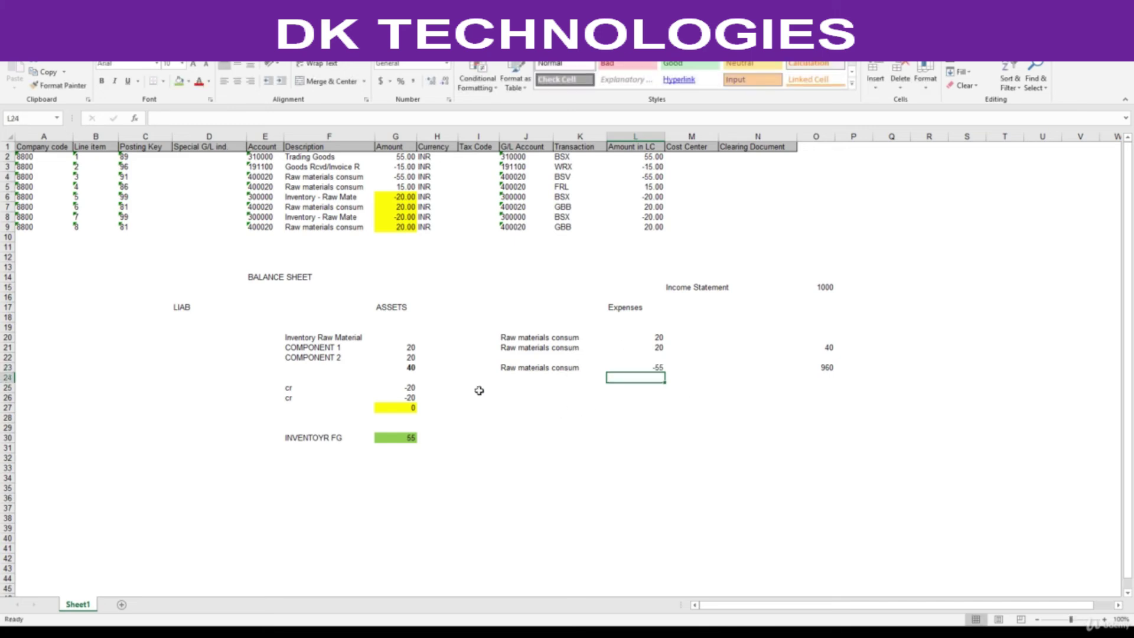
Fill the Trading Goods amount in G2 and the Raw materials consum amount in G4 with green.
click(427, 439)
click(655, 369)
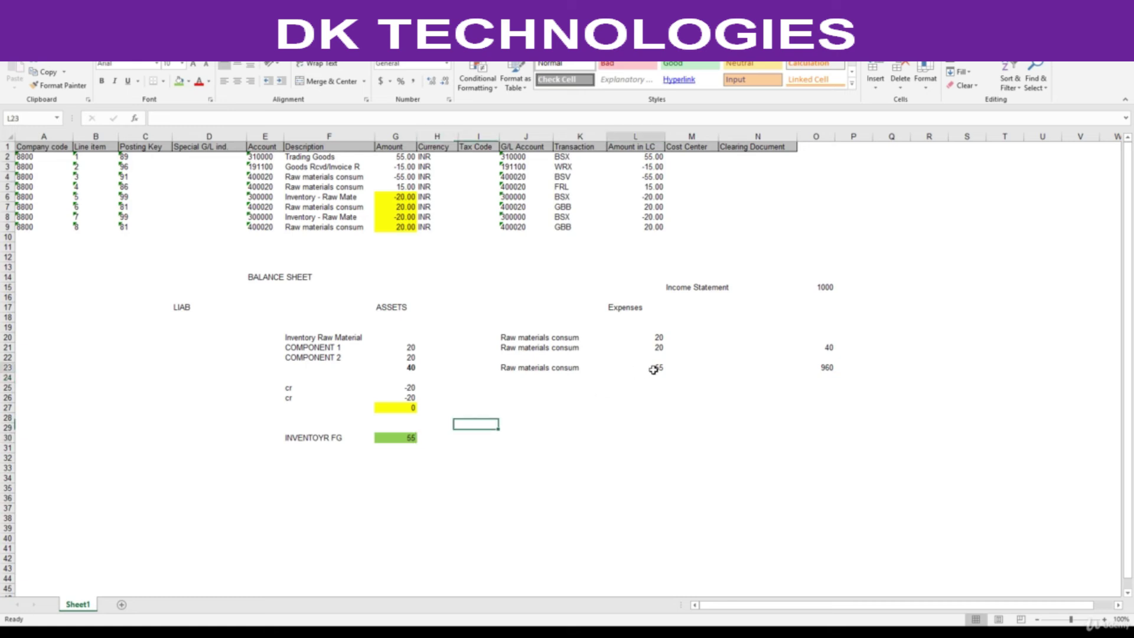
click(401, 157)
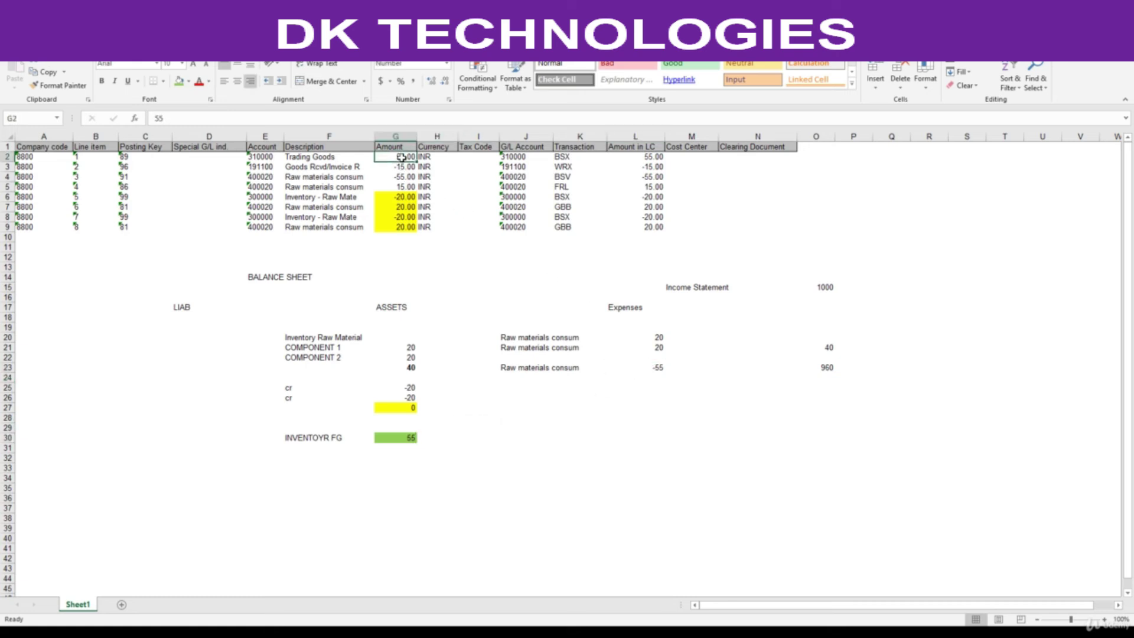
click(180, 81)
click(319, 178)
click(395, 176)
click(180, 81)
Check the sum of the expense amounts in L20:L23 and set the consumption figure in O21 to -15.
drag(658, 336, 661, 367)
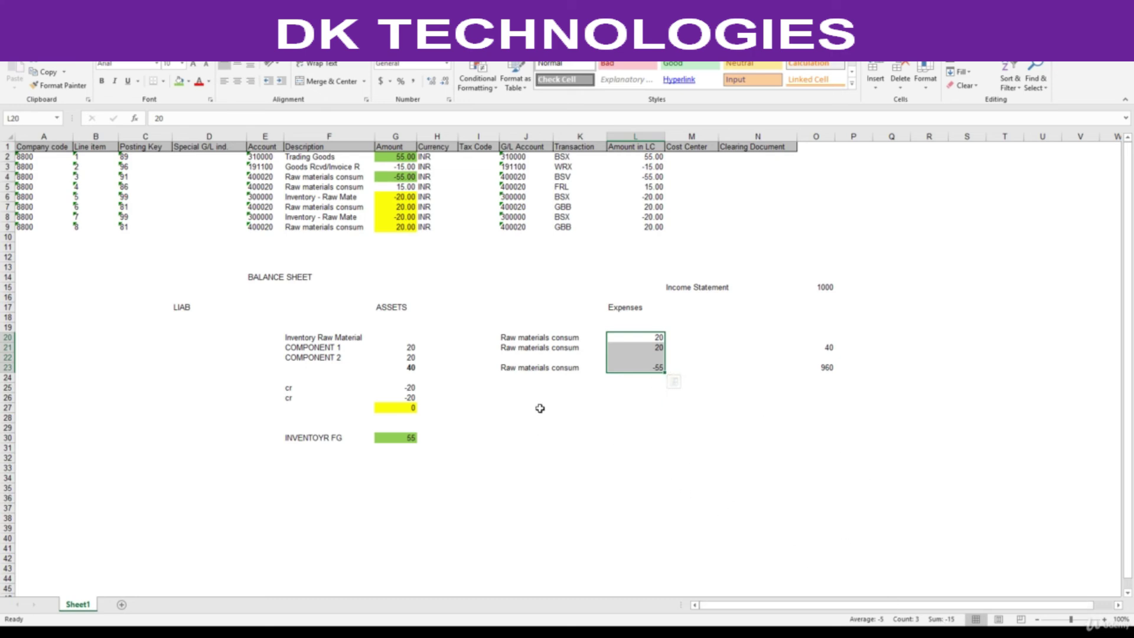
click(397, 187)
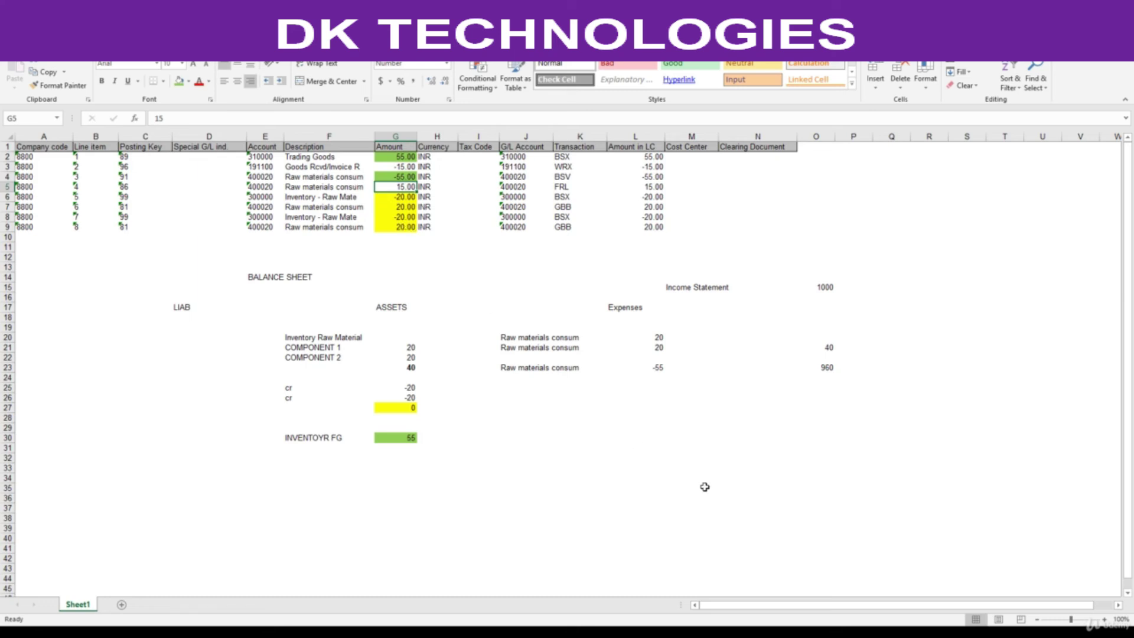
drag(654, 340, 660, 369)
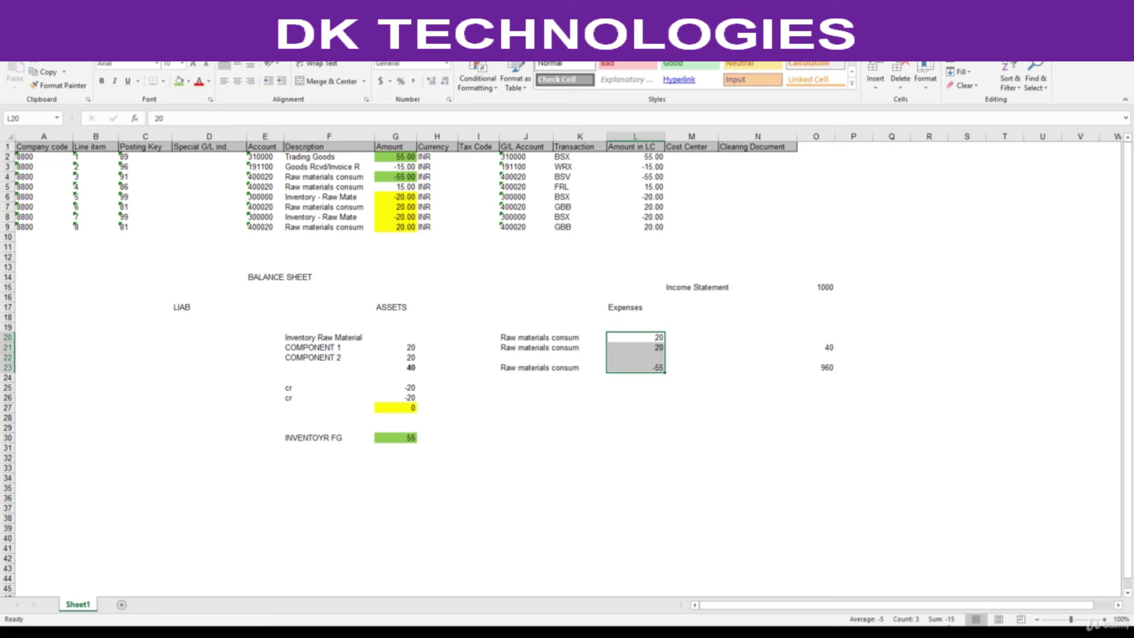
click(817, 347)
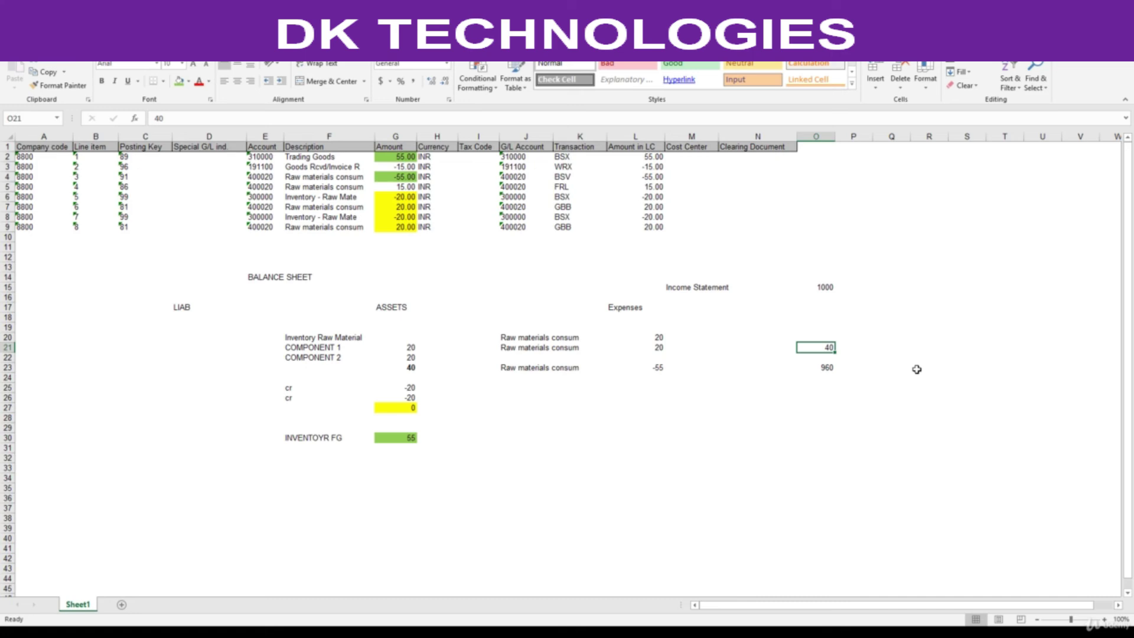
text(-15)
key(Return)
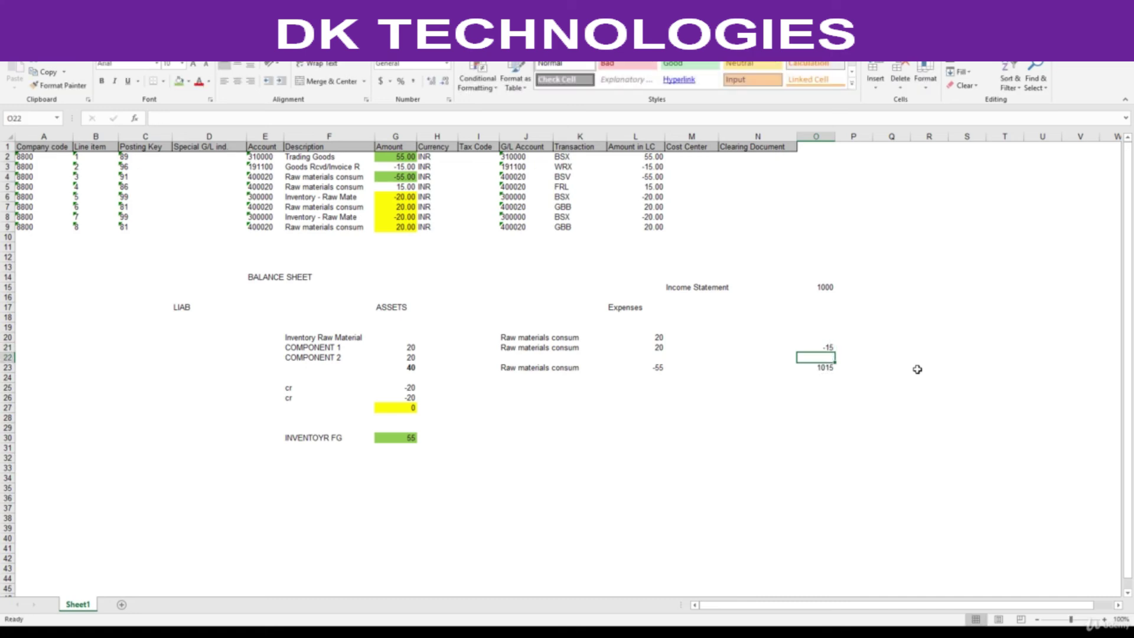
click(826, 367)
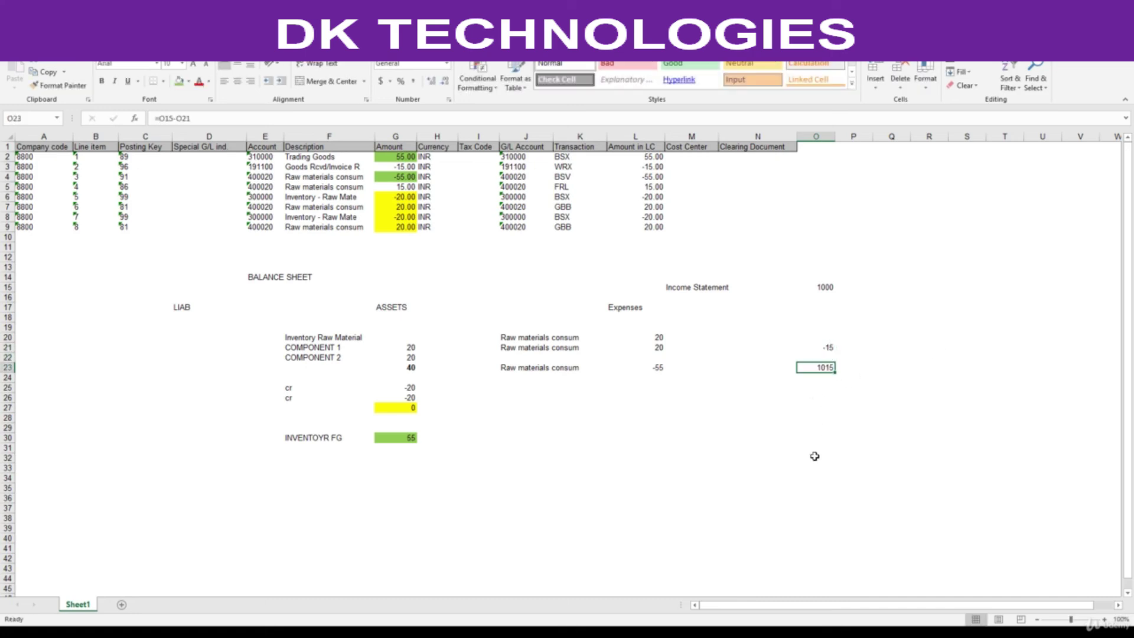
Copy the Raw materials consum label from J23 to J25.
click(522, 370)
click(514, 385)
click(522, 371)
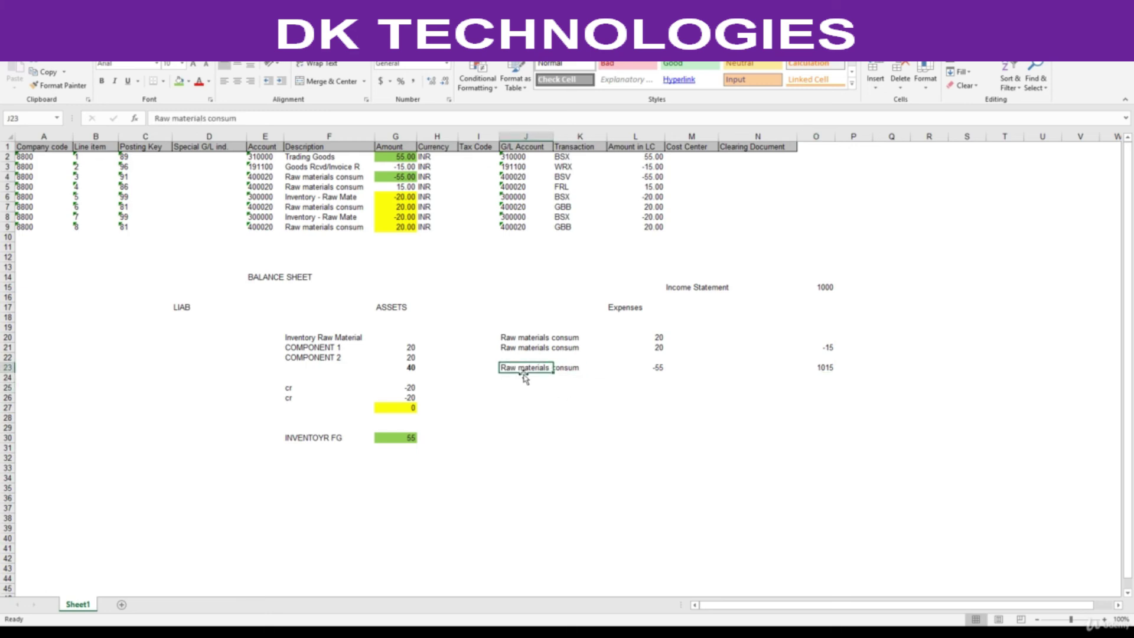
key(ctrl+c)
key(Down)
key(Down)
key(Return)
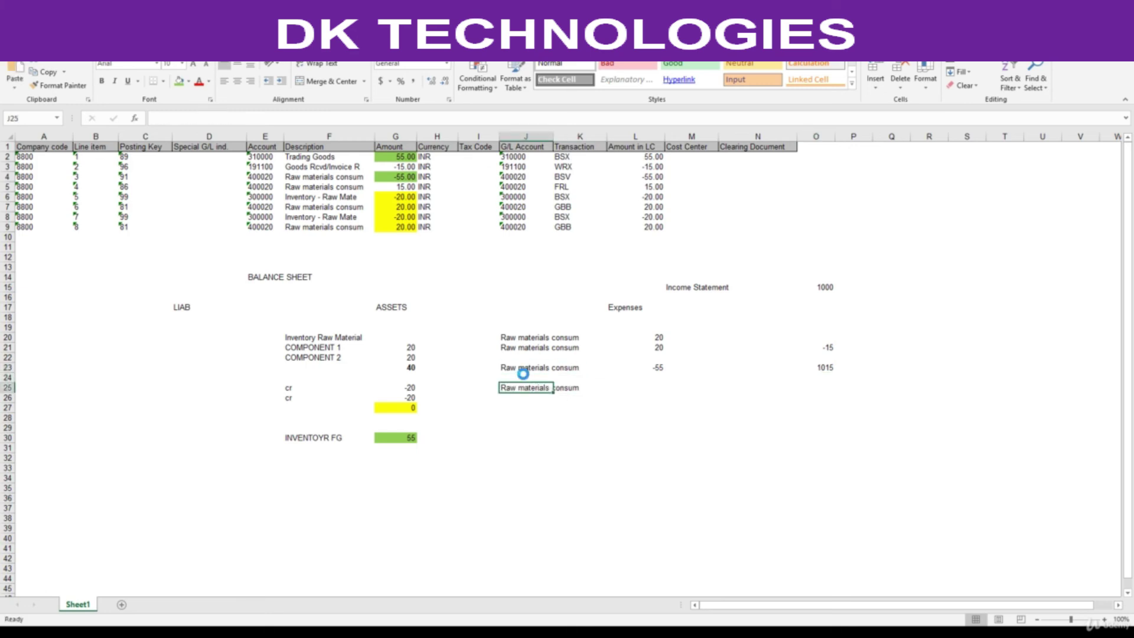
Enter 15 in cell L25 as the amount for the Raw materials consum line in row 25.
key(Right)
key(Right)
key(Right)
key(Left)
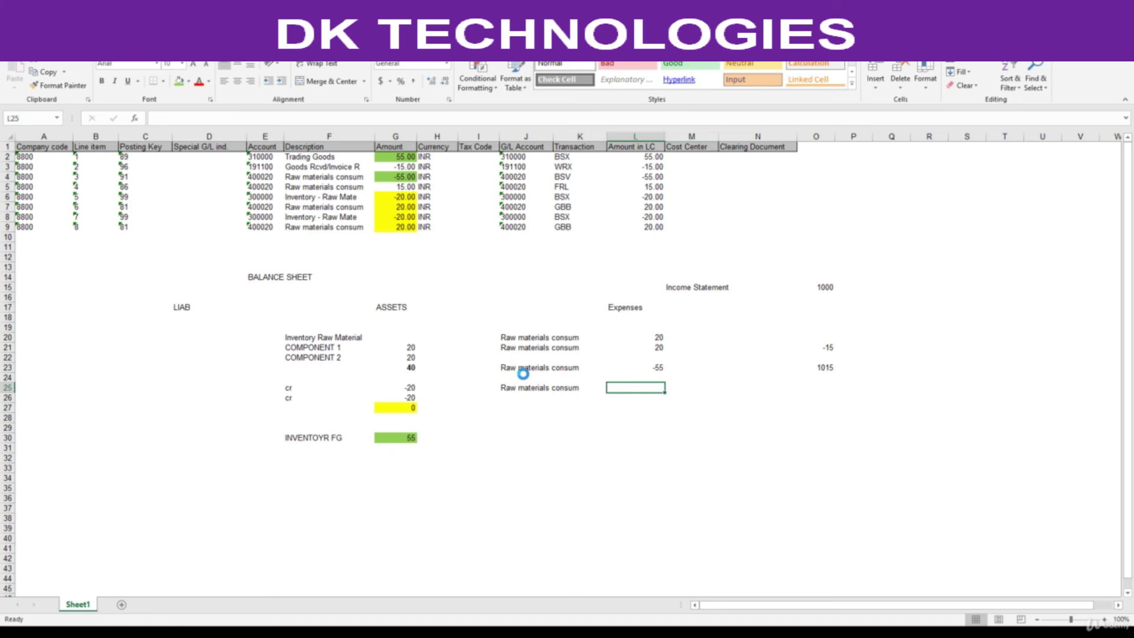
text(15)
key(Return)
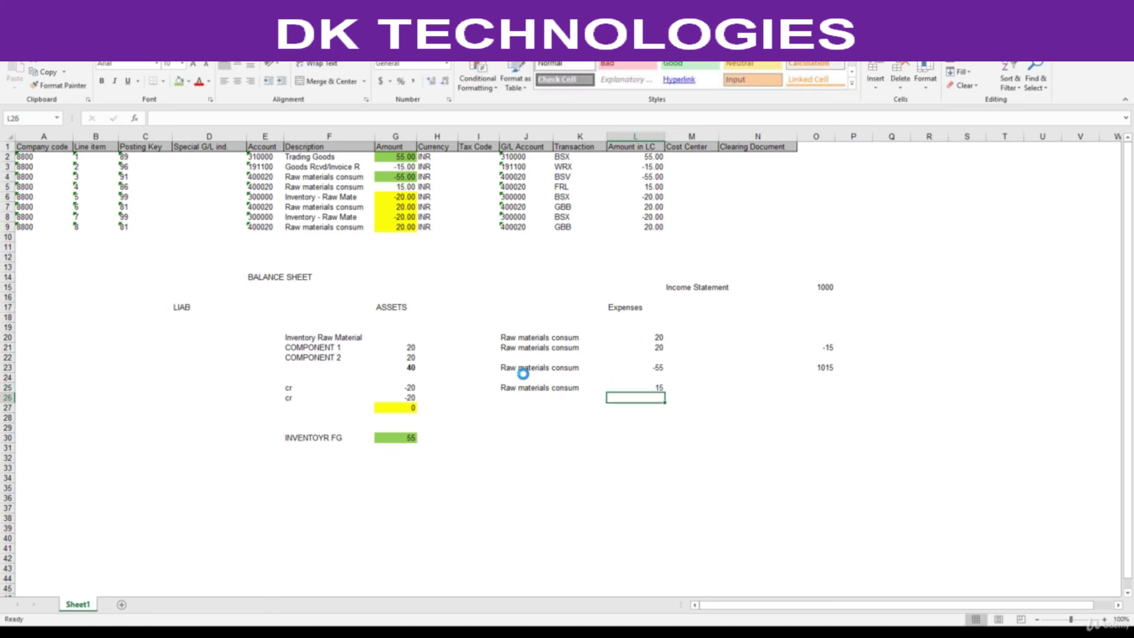
Total the raw materials consumption amounts in cell L27 with the formula =SUM(L20:L25).
drag(653, 340, 659, 385)
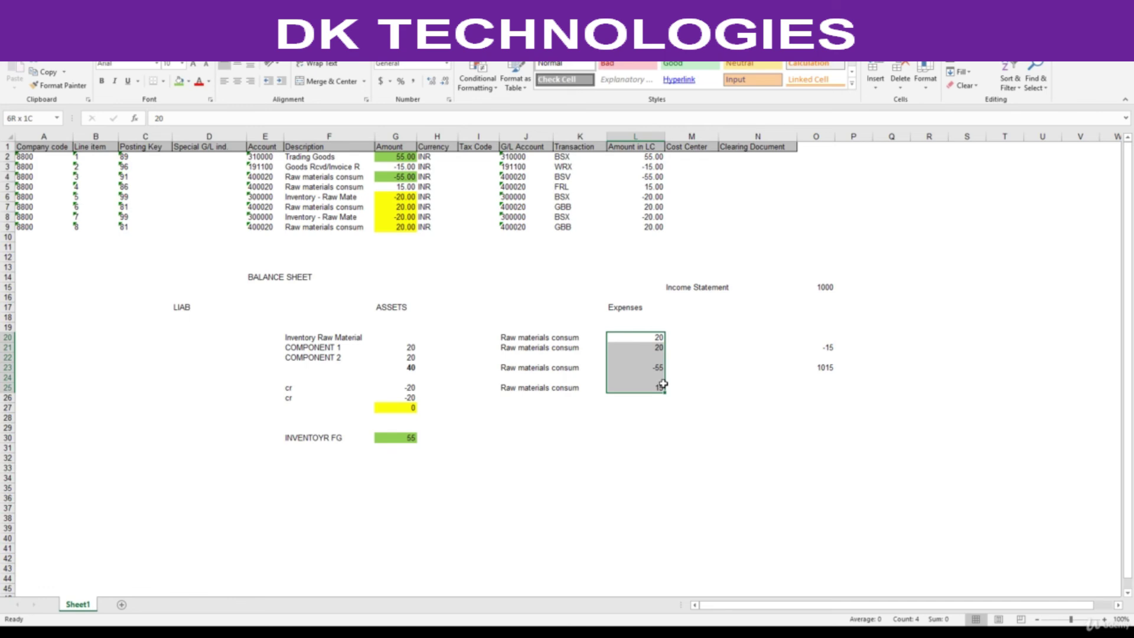
click(654, 408)
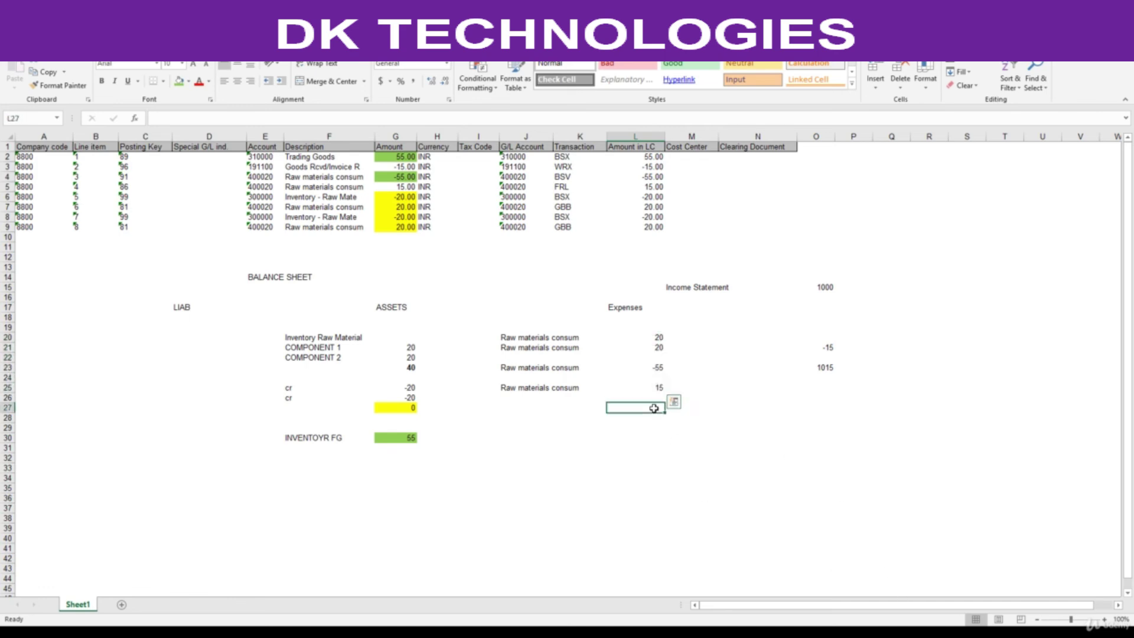
text(=SUM()
key(Up)
key(Up)
key(Up)
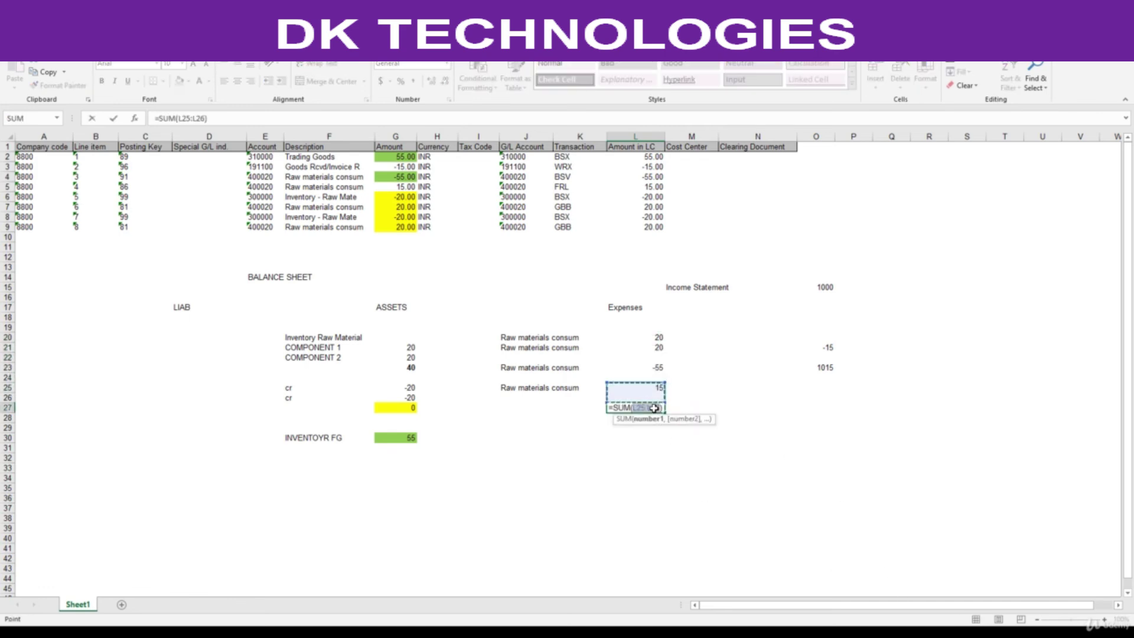
key(Down)
key(shift+Up)
key(shift+Up)
key(shift+Up)
key(shift+Up)
key(shift+Up)
key(shift+Up)
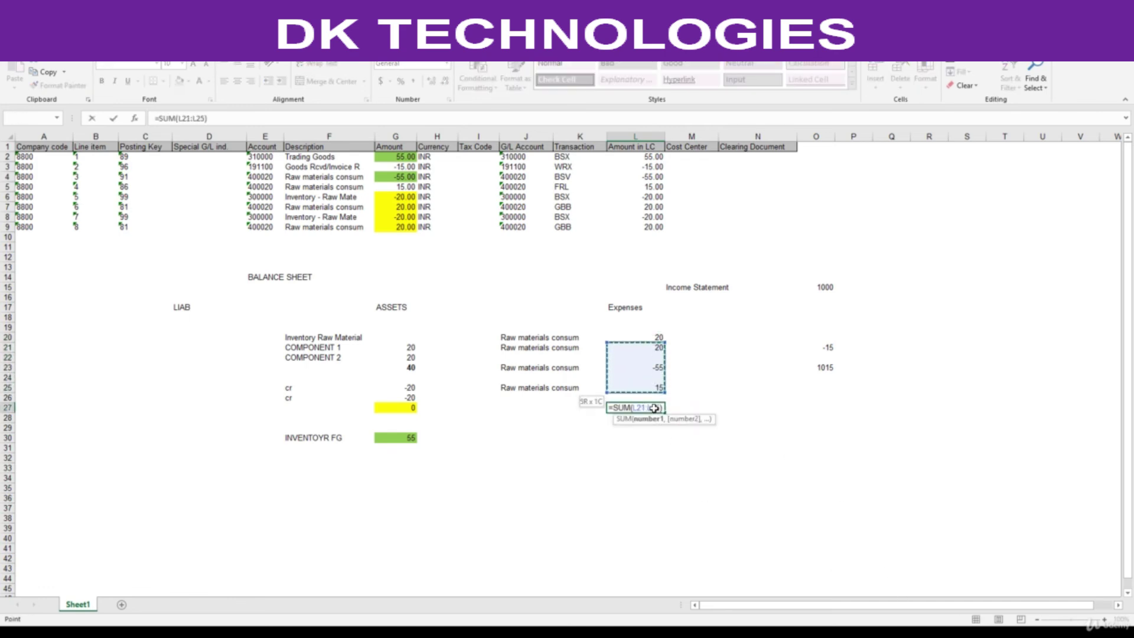
key(Return)
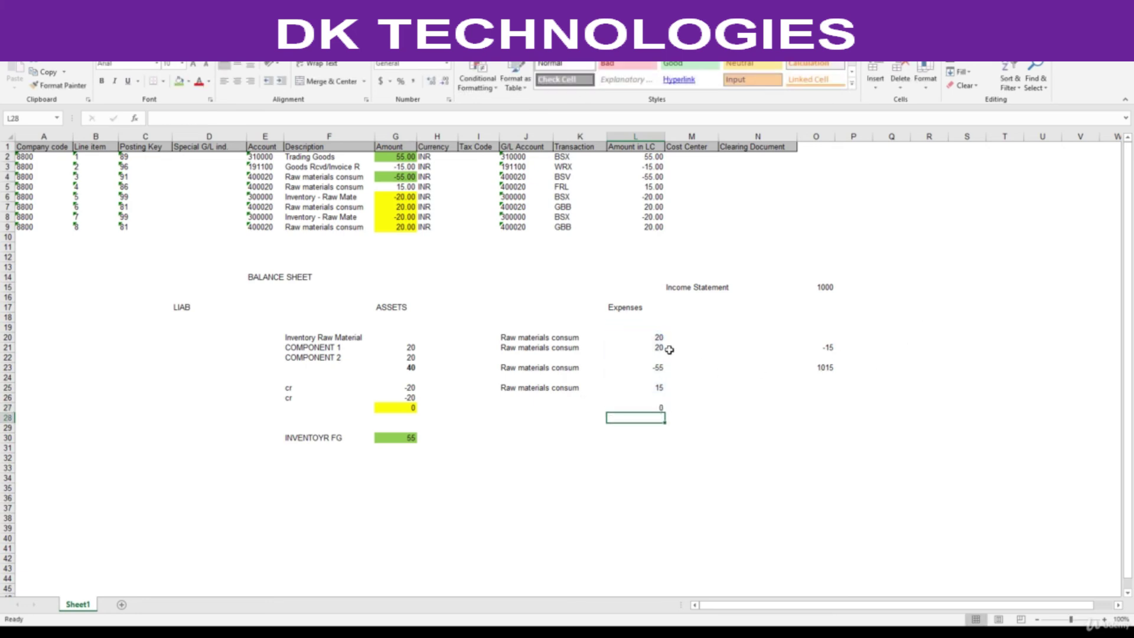
click(576, 336)
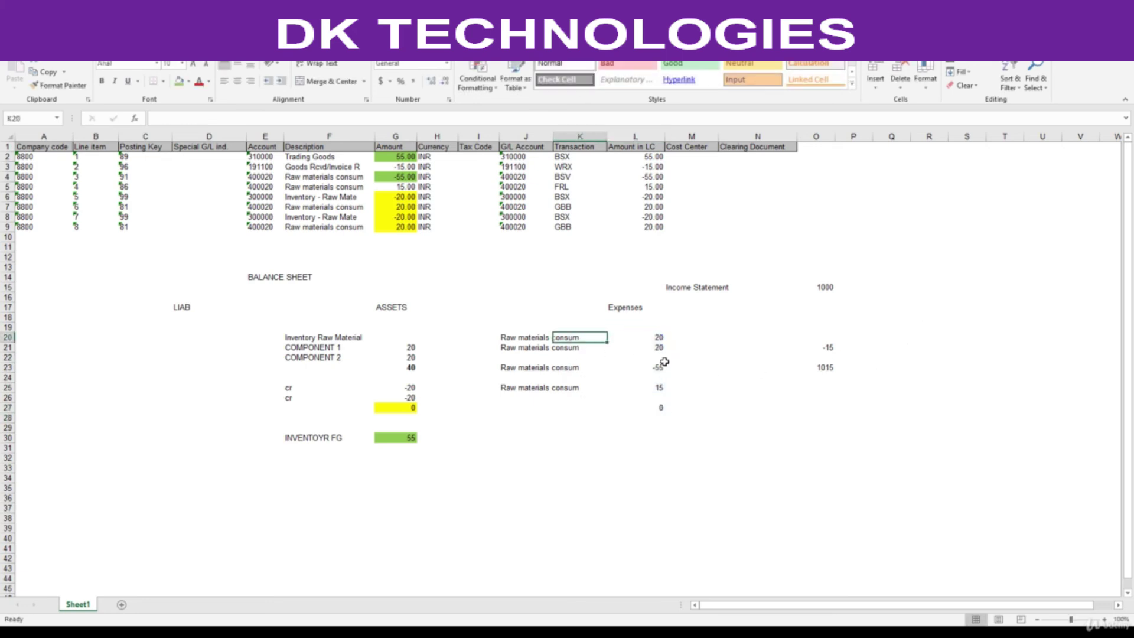
drag(659, 346, 664, 386)
click(651, 409)
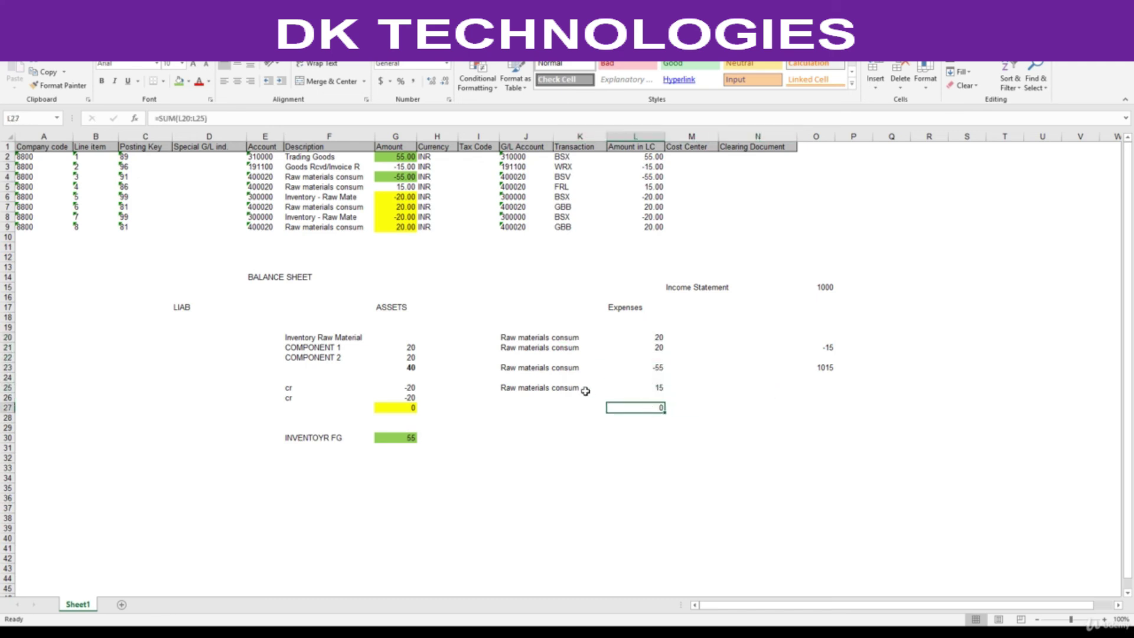
Add a gr/ir line under LIAB with the label in B28 and an amount of 15 in D28.
click(535, 387)
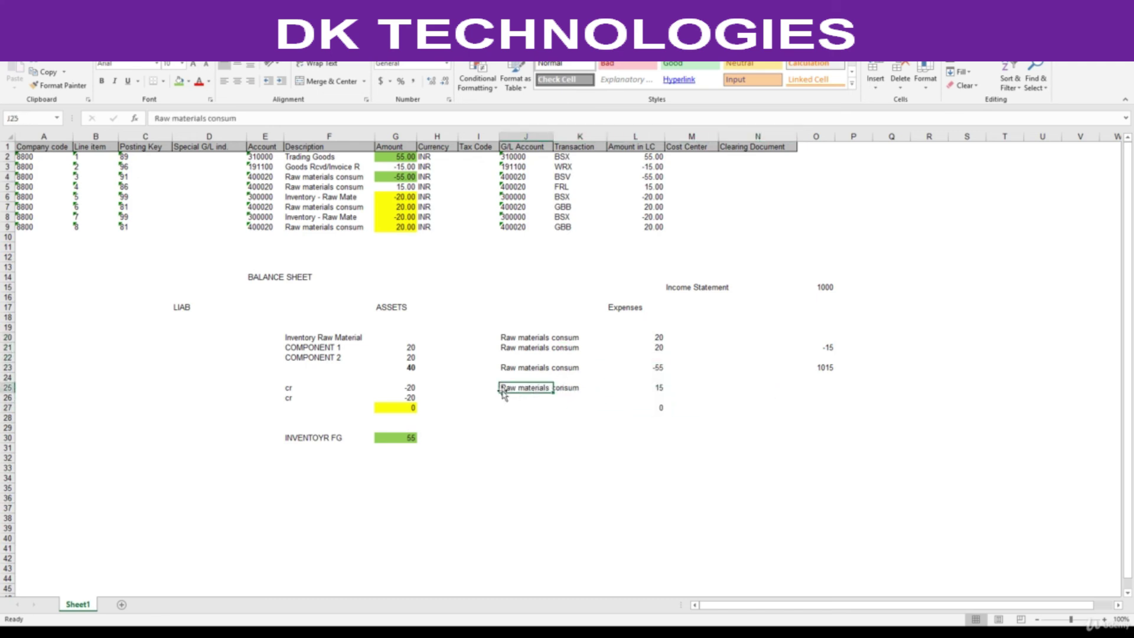
click(661, 387)
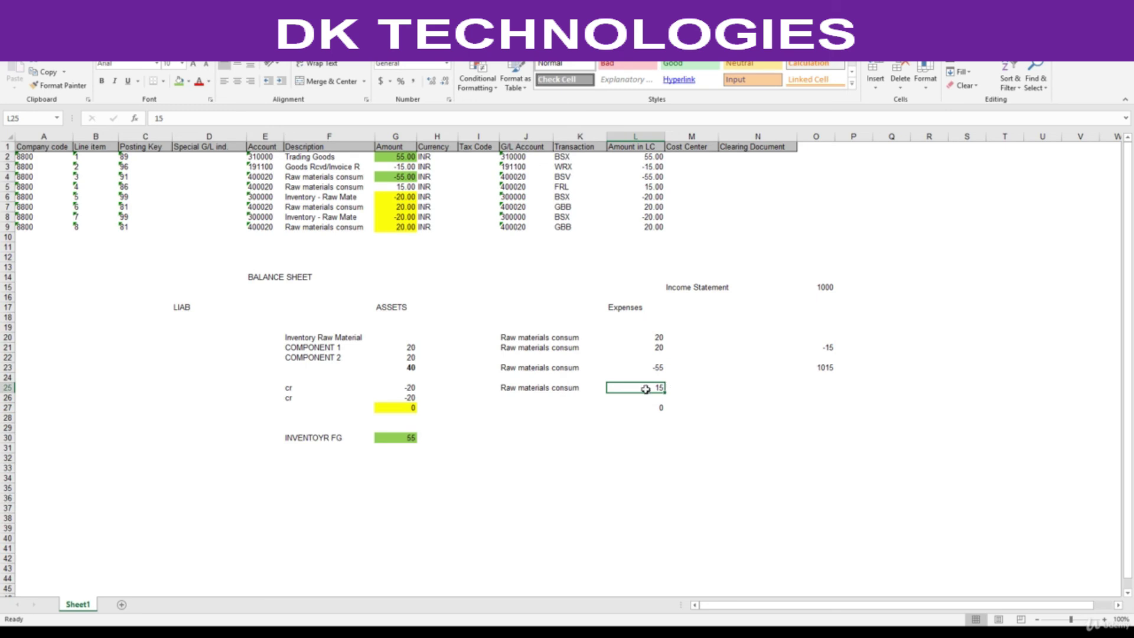
click(83, 421)
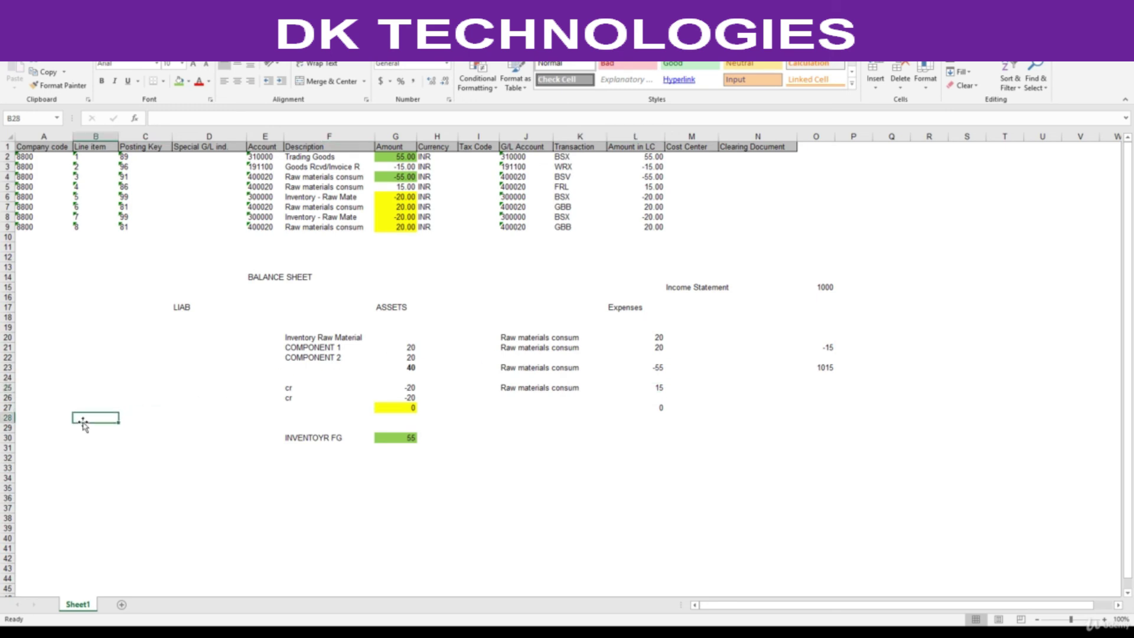
text(gr)
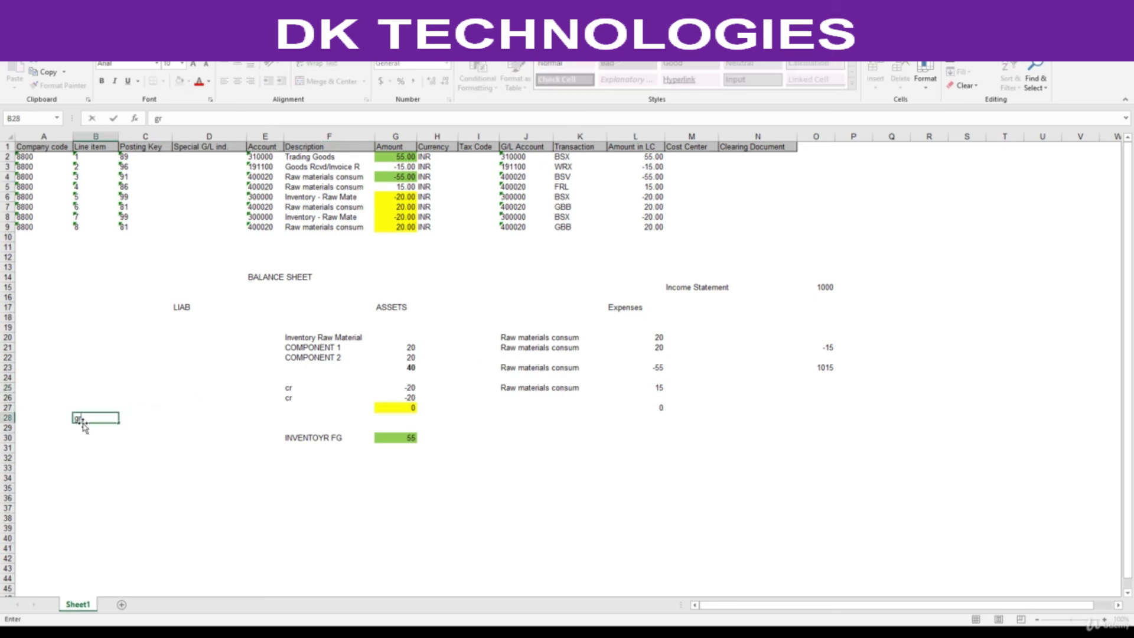
text(/i)
key(Return)
key(Right)
key(Right)
text(15)
key(Return)
Compare the component total in G23 plus the gr/ir amount in D28 with the finished goods inventory in G30.
click(227, 417)
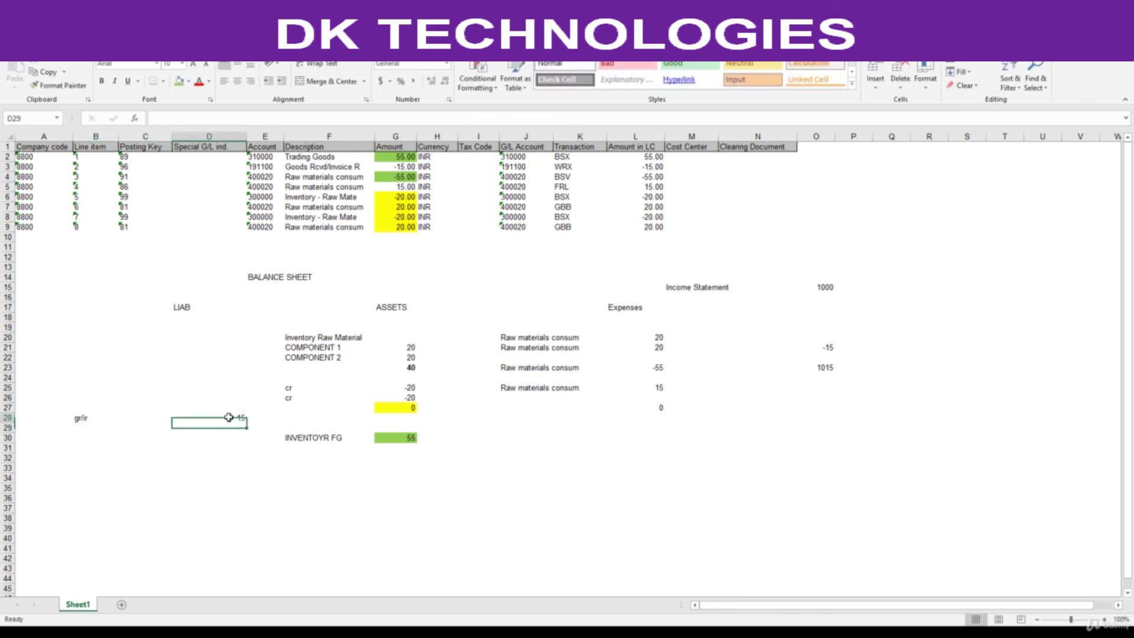
click(410, 438)
click(409, 368)
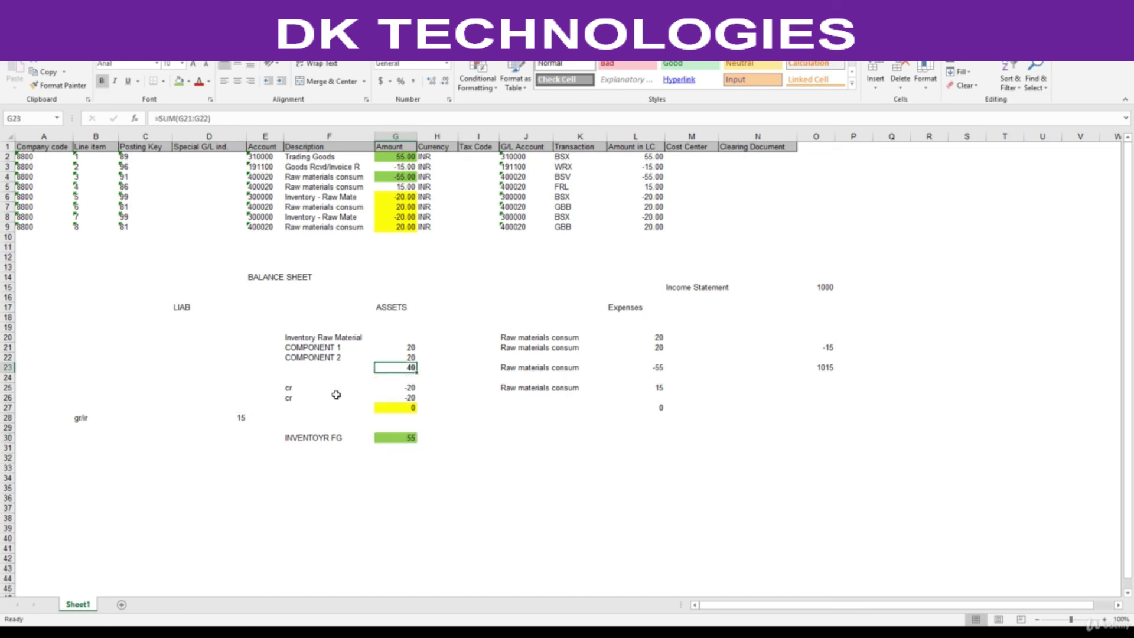
ctrl+click(237, 417)
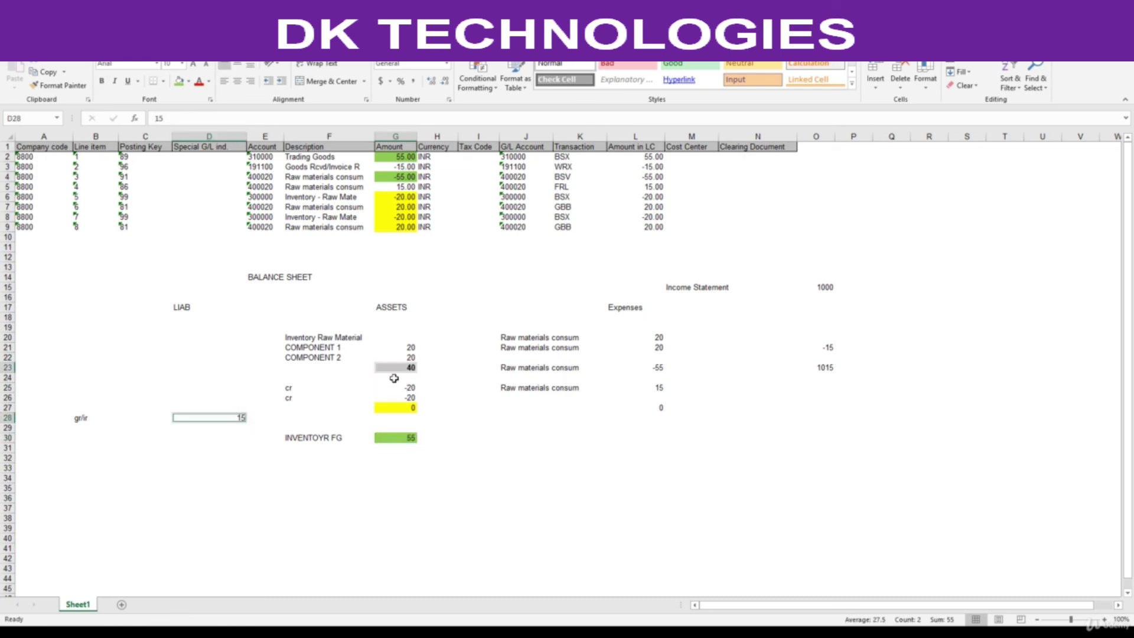
click(413, 437)
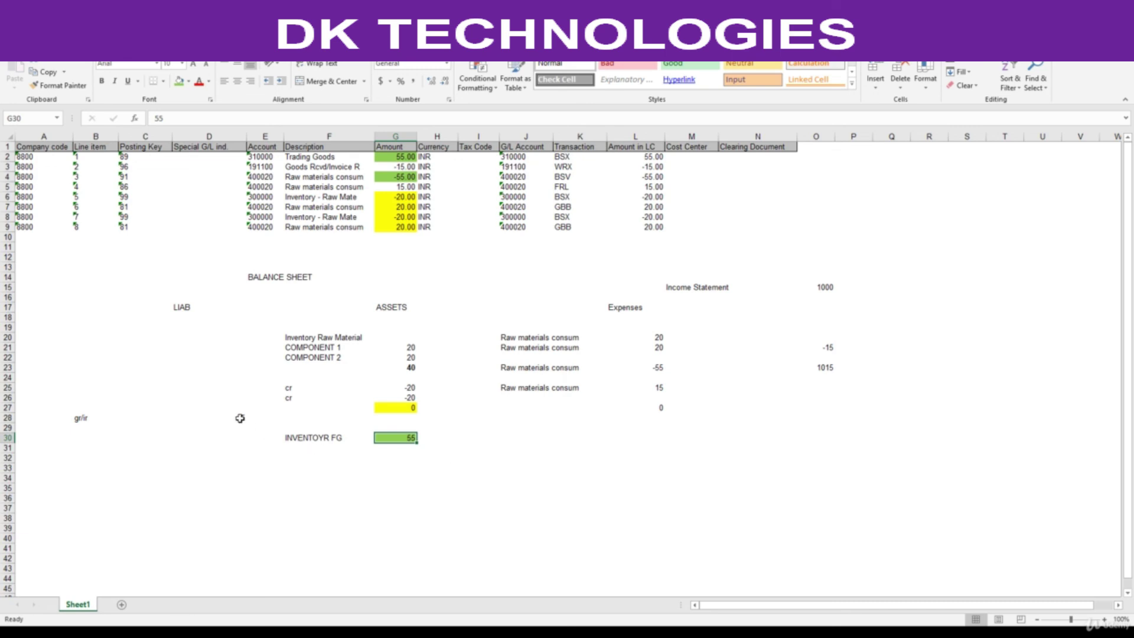
click(239, 418)
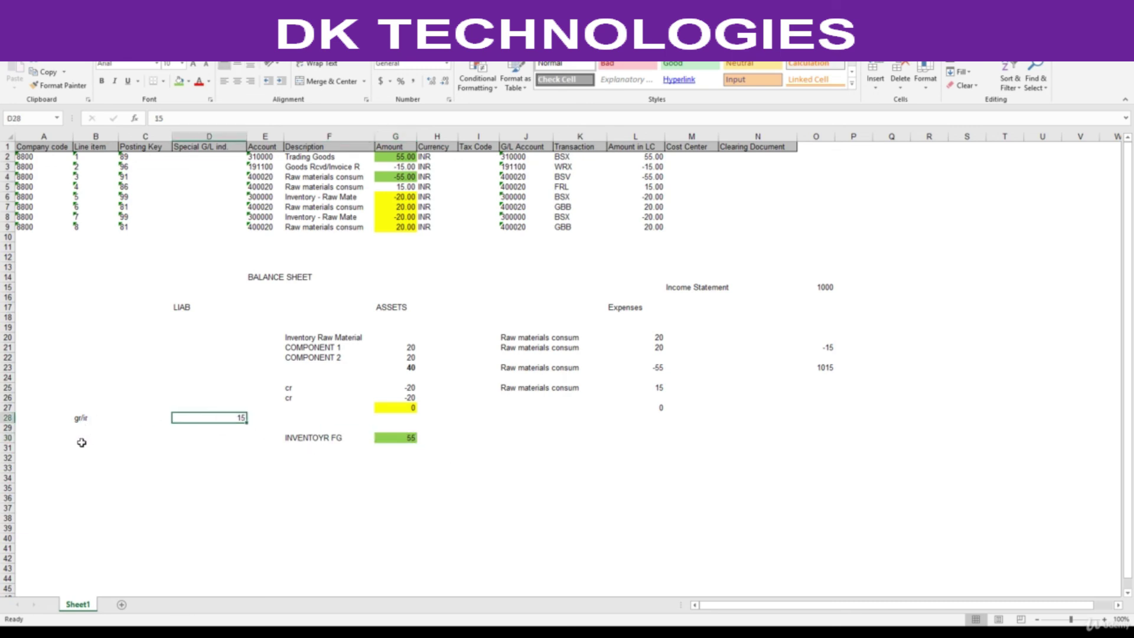
Offset the gr/ir liability with -15 in D29 and total the two gr/ir amounts in D30.
click(81, 418)
text(gr/ir)
key(Return)
click(232, 426)
text(-15)
key(Return)
key(alt+equal)
key(Return)
Add a vendor line to the liabilities with the label in B33 and an amount of -15 in D33.
key(Down)
key(Left)
key(Left)
key(Down)
text(vend)
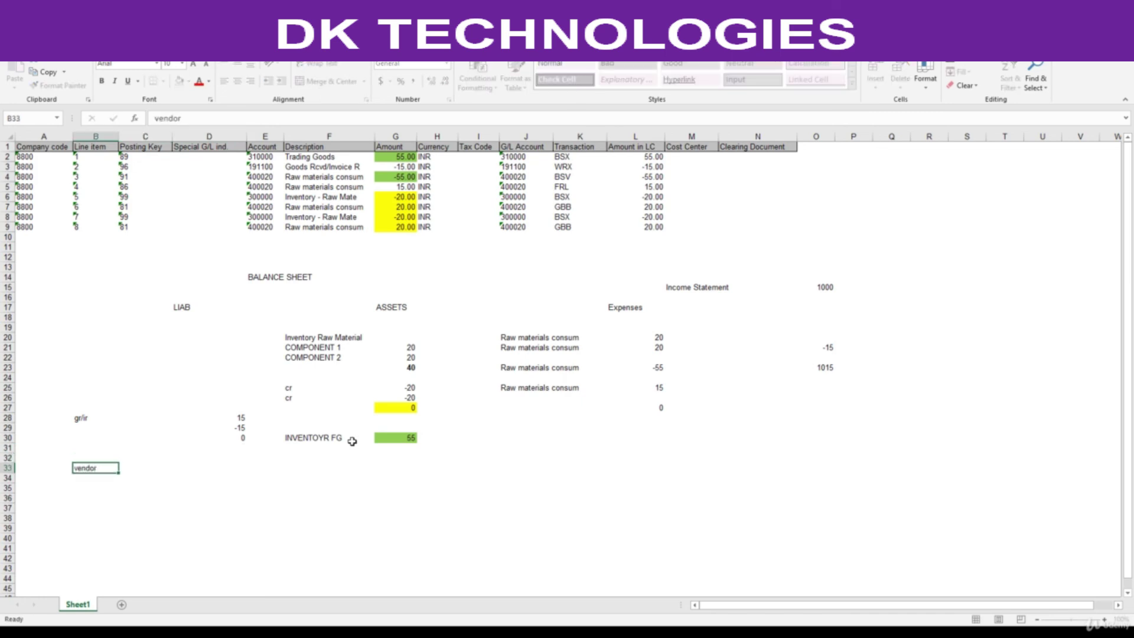
key(Right)
key(Right)
key(Right)
key(Left)
text(-15)
key(Return)
Add a payment line below the vendor line with the label in B34 and an amount of 15 in D34.
key(Left)
key(Left)
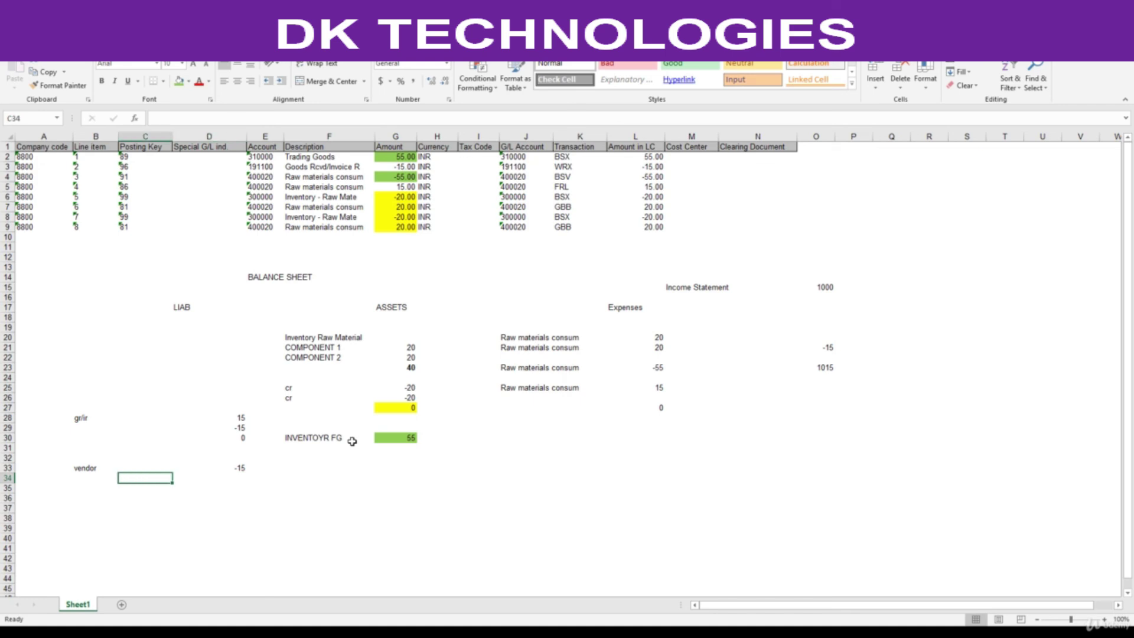
text(payentment)
key(Right)
key(Right)
text(15)
key(Return)
key(Left)
key(Left)
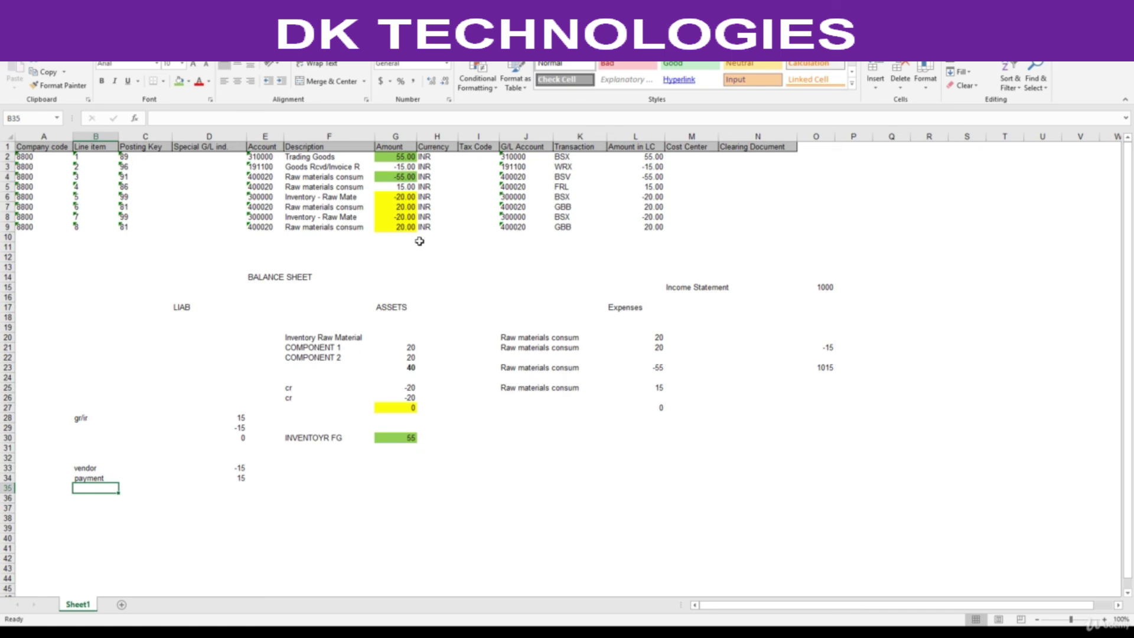
Compare the Trading Goods and Goods Rcvd/Invoice R postings with the gr/ir amount in D28 and the raw materials expense lines.
click(391, 159)
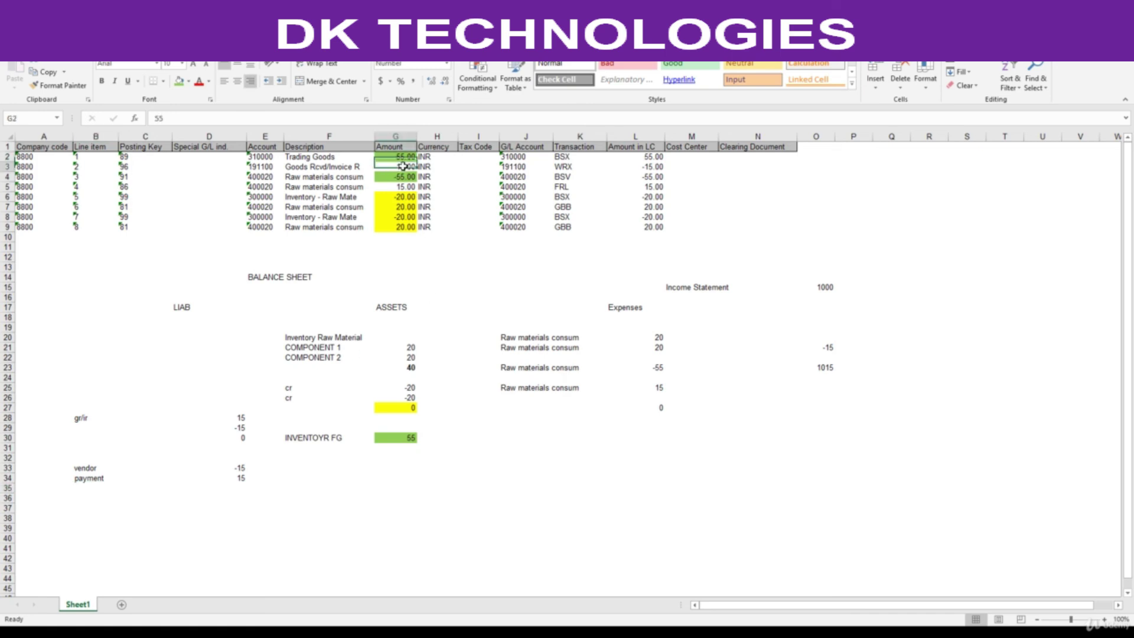
click(334, 169)
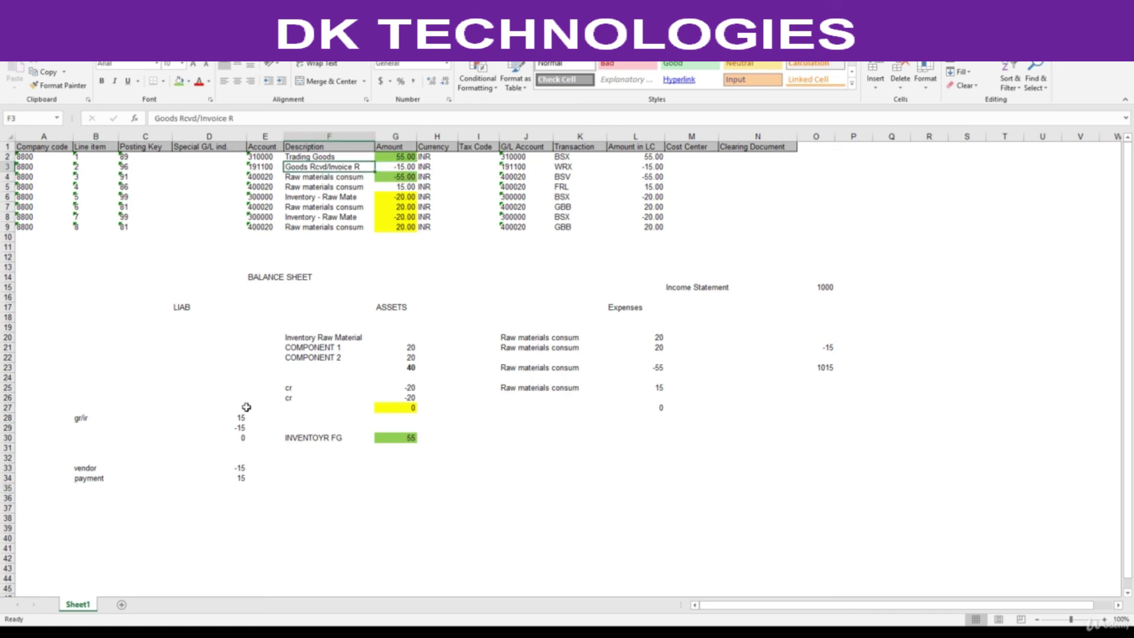
click(234, 420)
drag(522, 329, 743, 385)
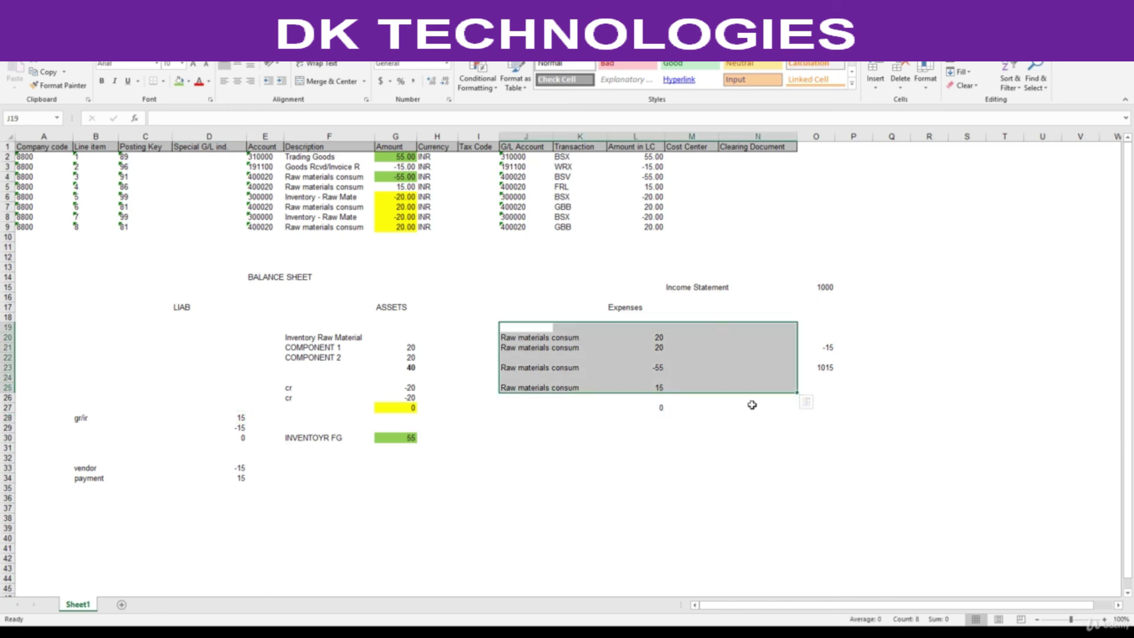
Replace the amount in O21 with 0 and check the income statement figure in O15.
click(832, 347)
key(BackSpace)
key(Return)
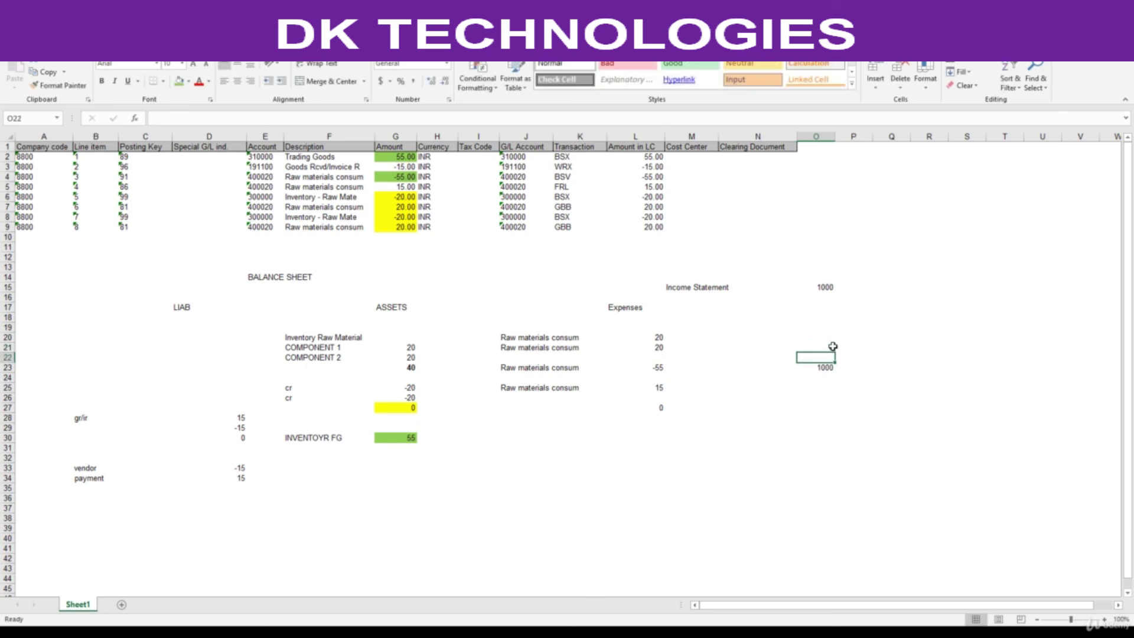
click(682, 288)
click(825, 287)
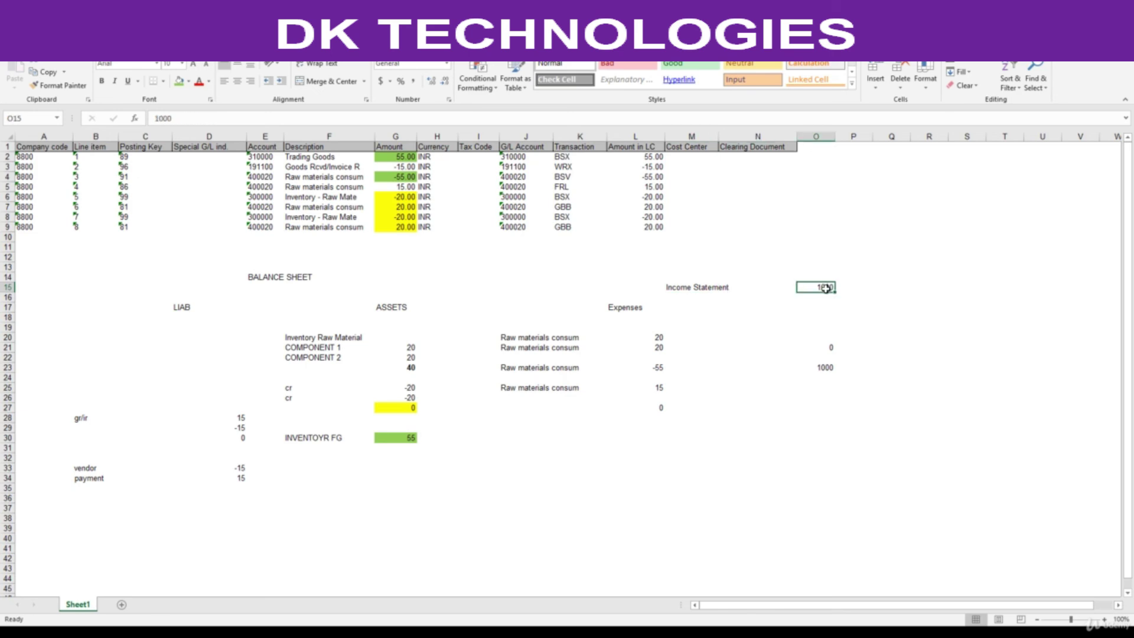